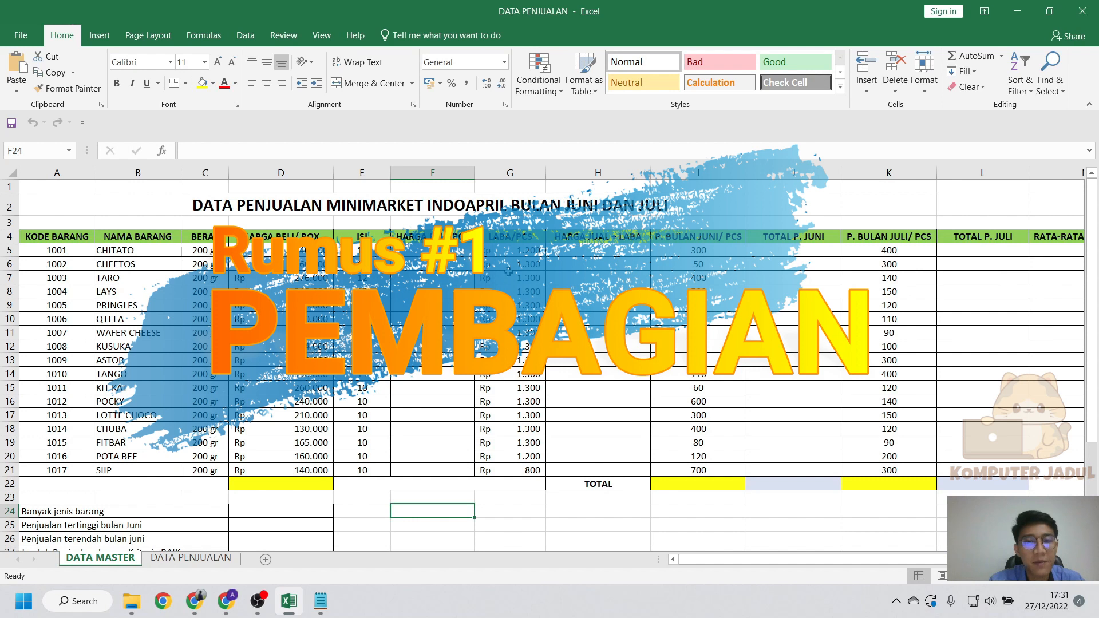
# Enter the formula =D5/E5 in F5 to calculate CHITATO's HARGA BELI/PCS from the box price and contents.
pyautogui.click(456, 253)
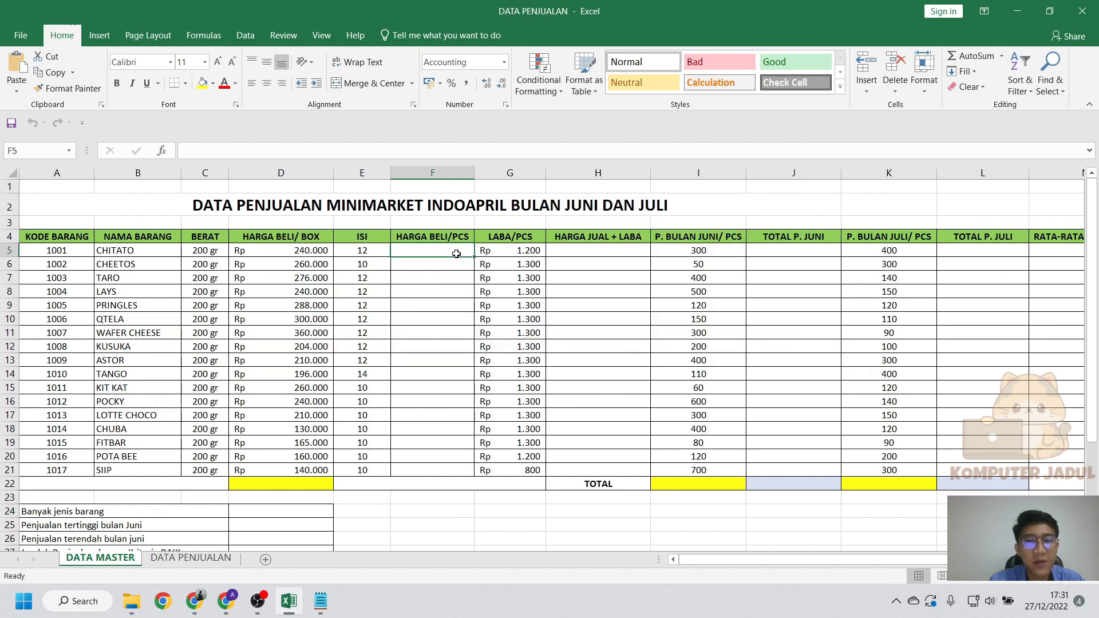
pyautogui.write('=')
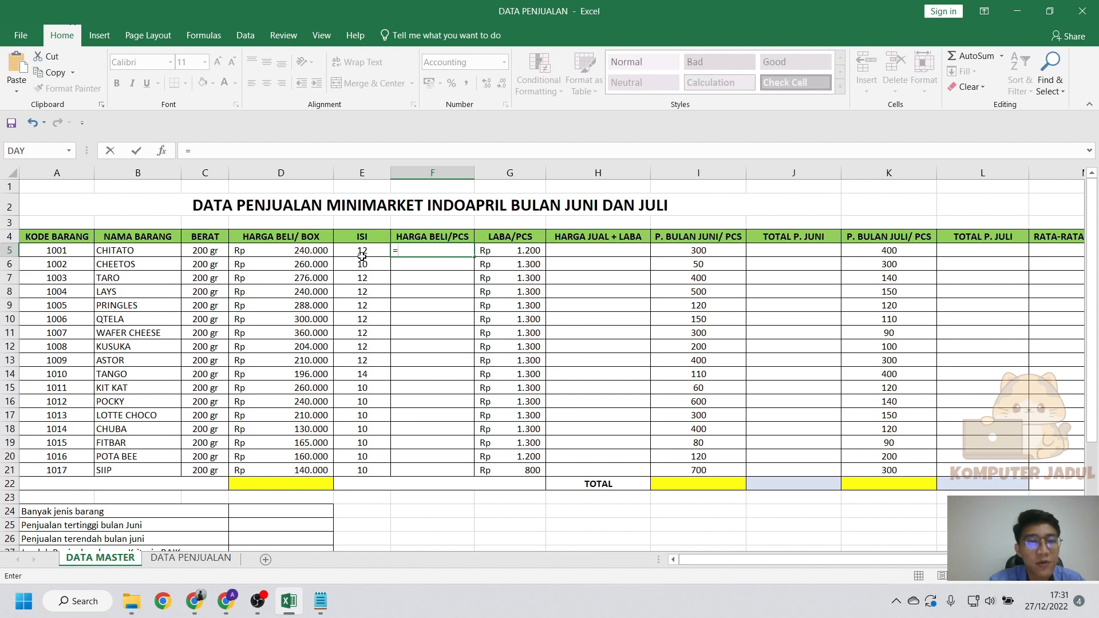
pyautogui.click(317, 251)
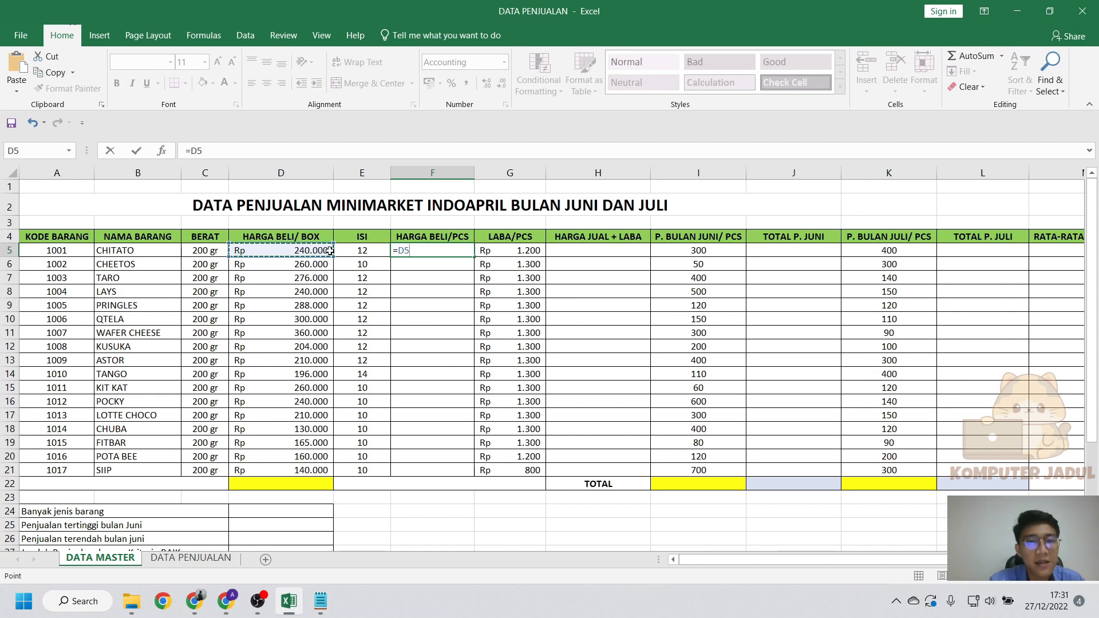
pyautogui.write('/')
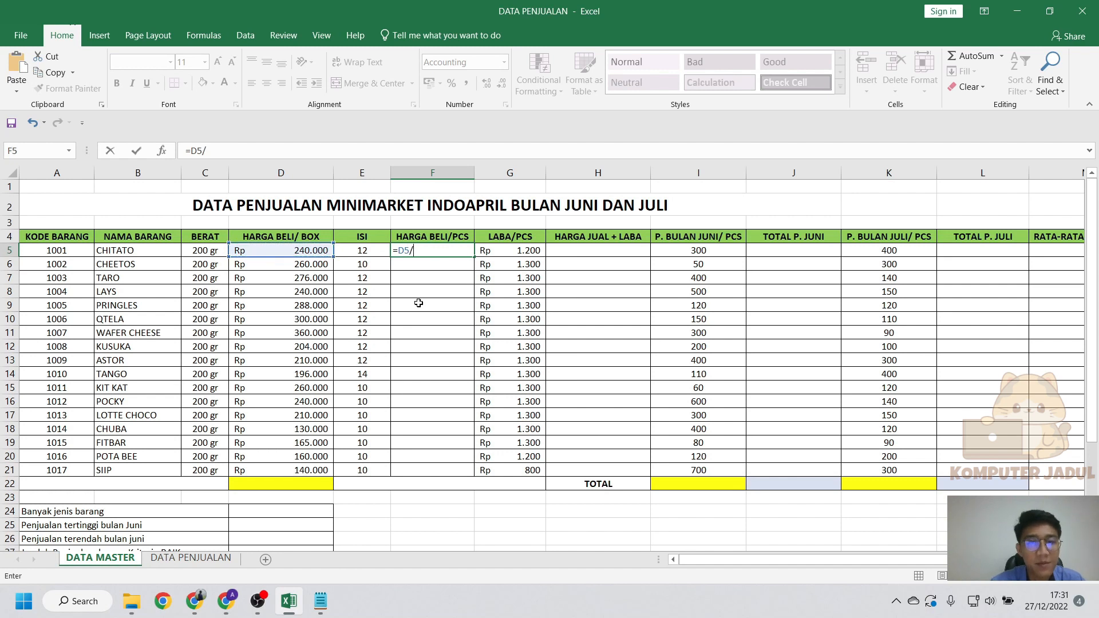
pyautogui.click(371, 253)
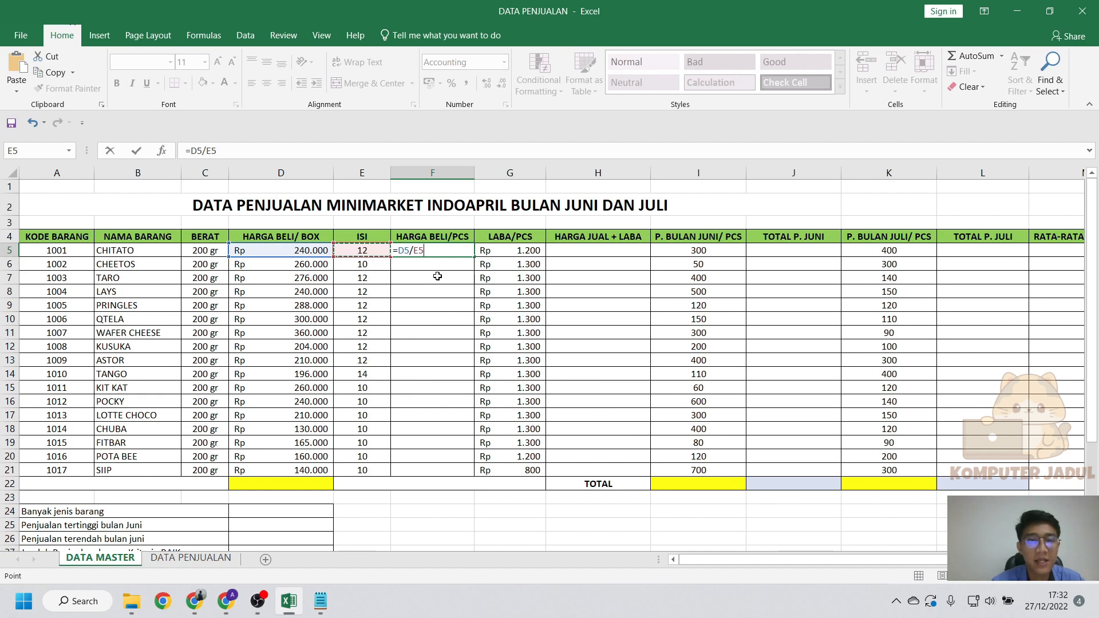
pyautogui.press('Return')
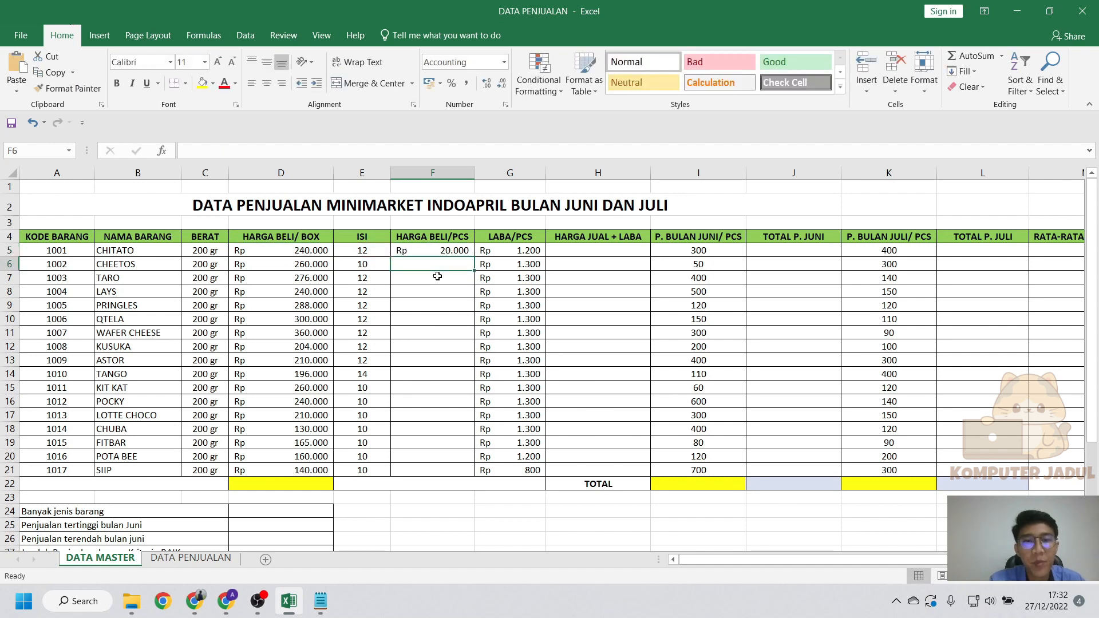
# Fill the HARGA BELI/PCS formula from F5 down through F21 for all the products.
pyautogui.click(461, 251)
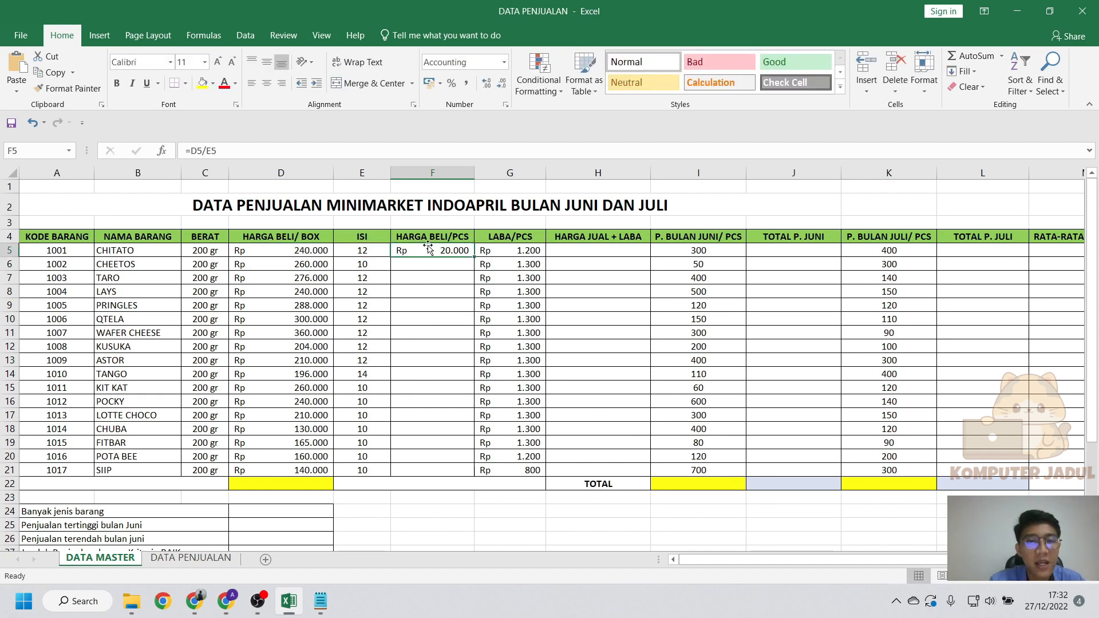
pyautogui.moveTo(473, 259); pyautogui.dragTo(474, 475)
pyautogui.click(452, 278)
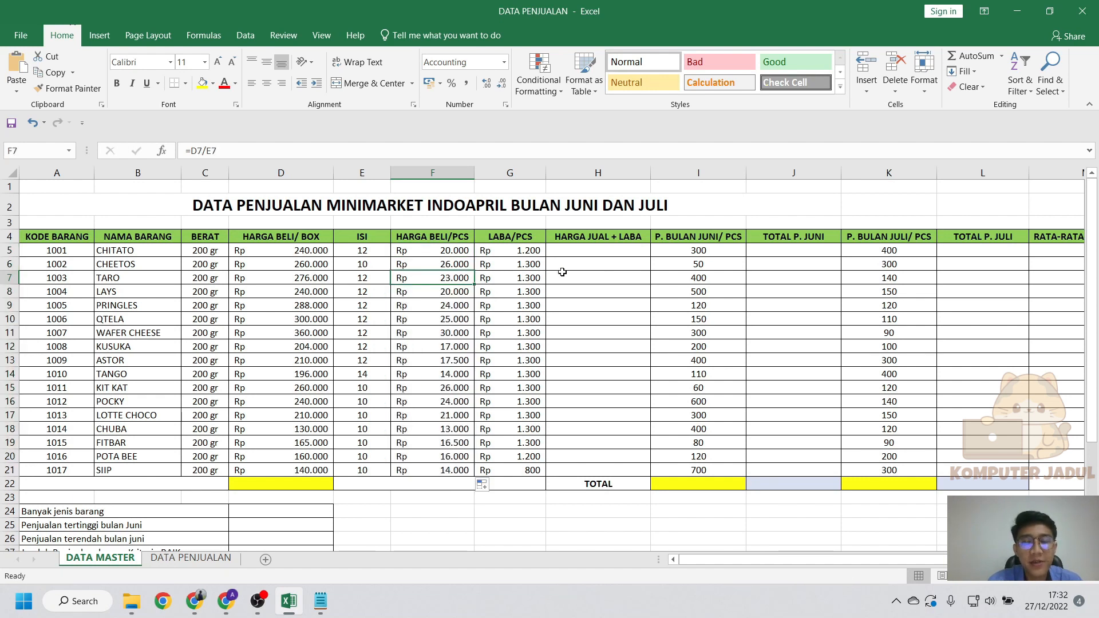
# Enter the formula =F5+G5 in H5 to add CHITATO's purchase price per piece and profit.
pyautogui.click(589, 252)
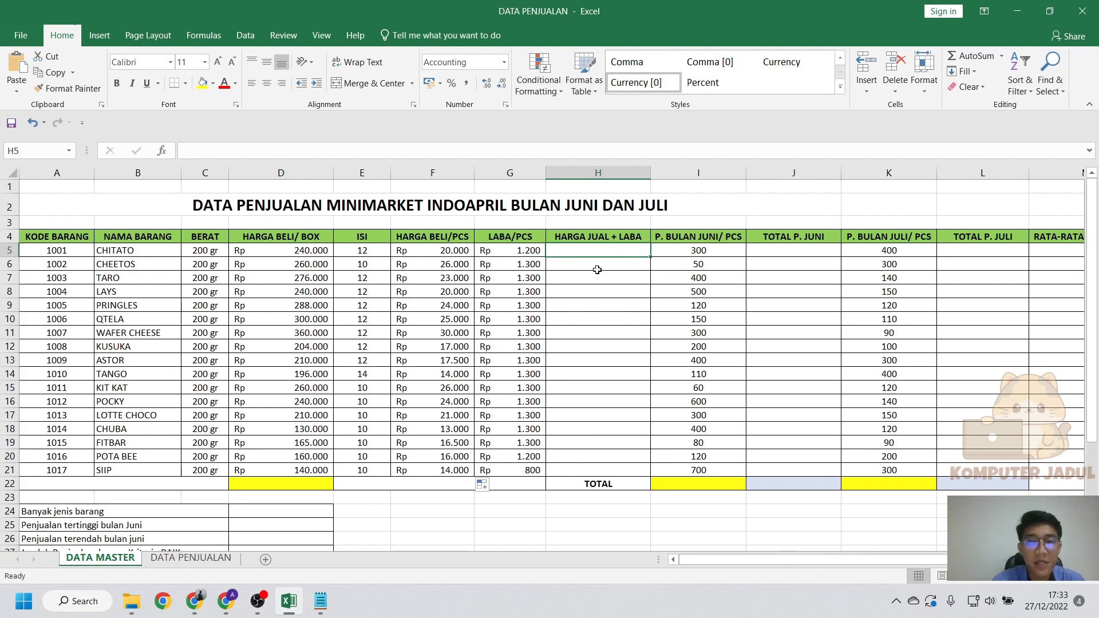
pyautogui.write('=')
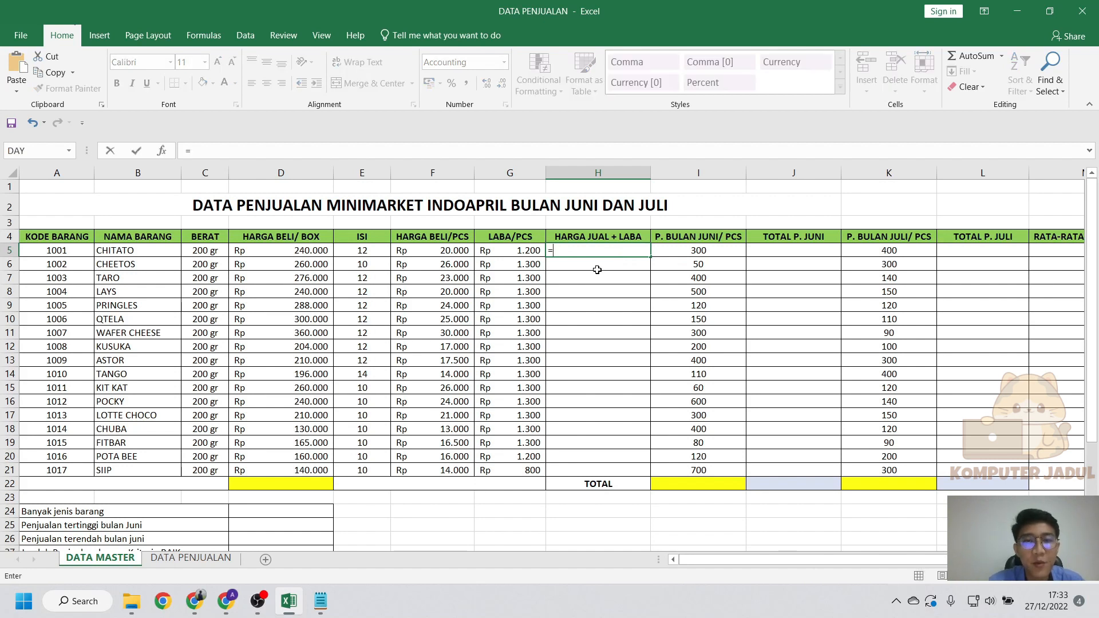
pyautogui.click(462, 250)
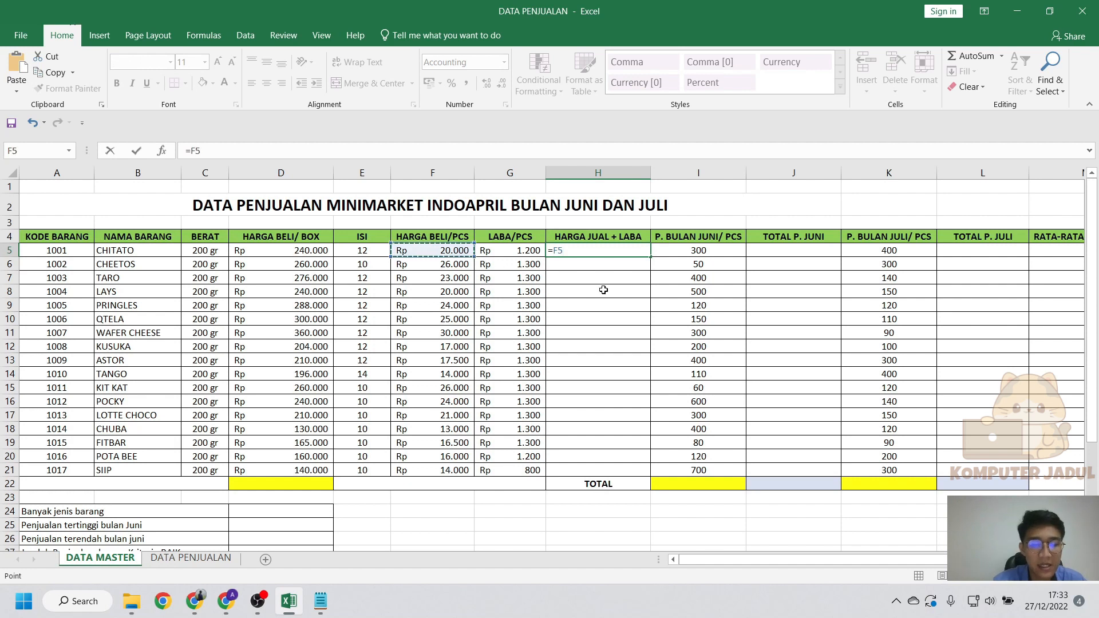
pyautogui.write('+')
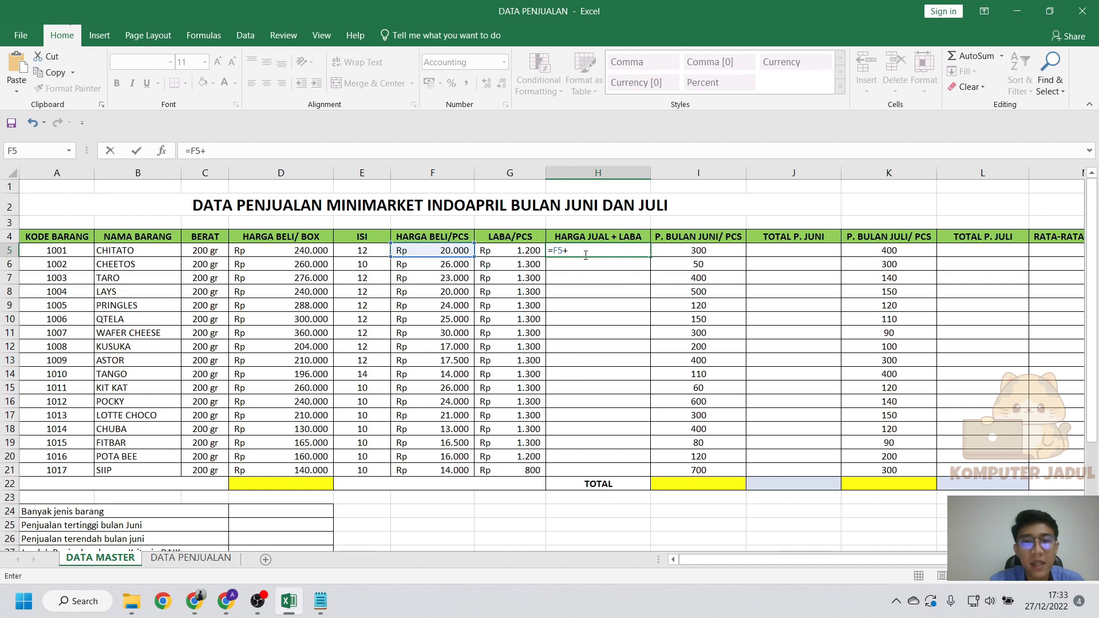
pyautogui.click(515, 250)
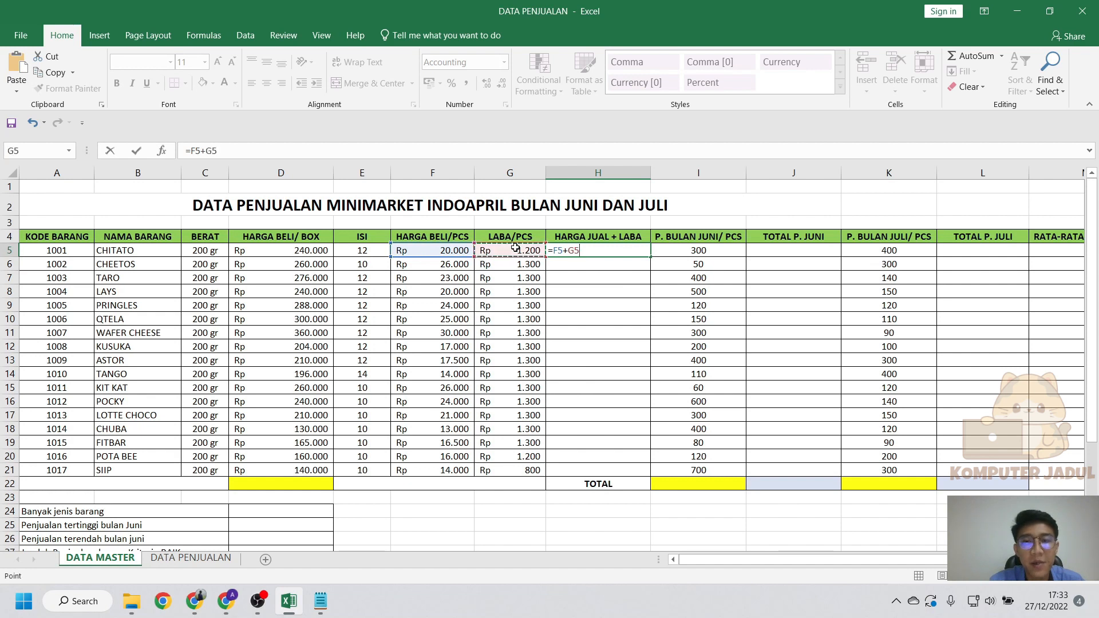
pyautogui.press('Return')
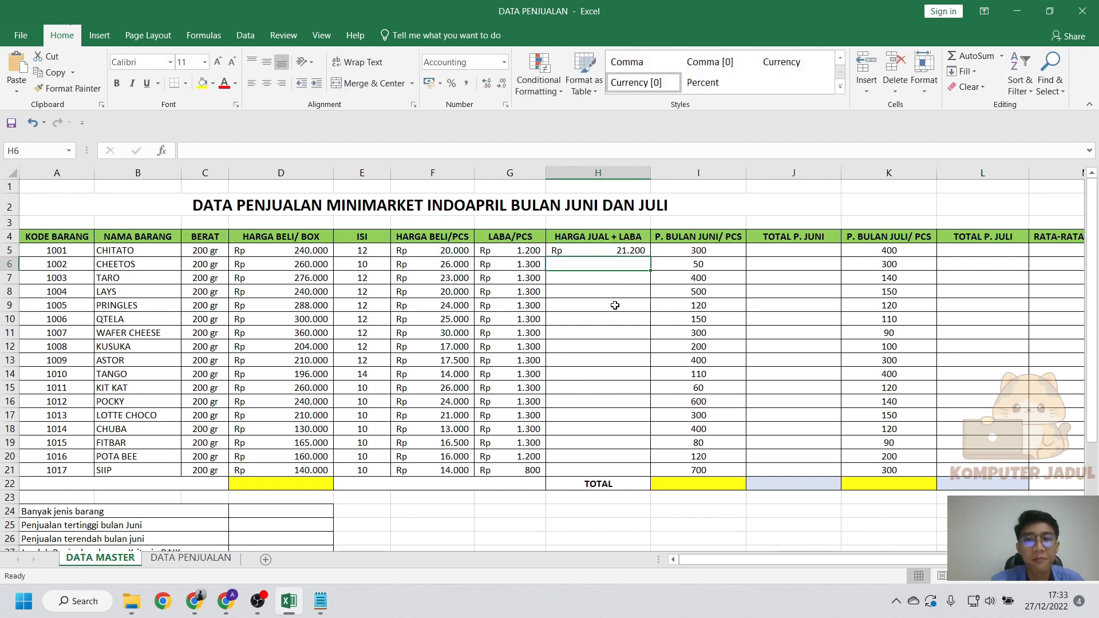
# Set the HARGA JUAL + LABA formula in H5 to =SUM(F5:G5).
pyautogui.click(606, 251)
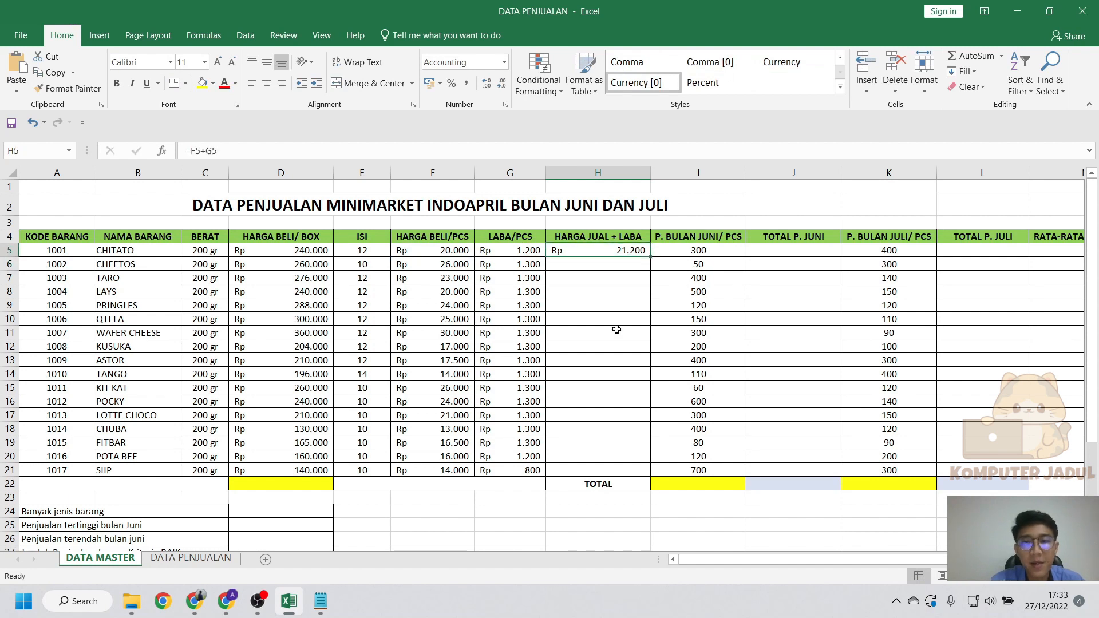
pyautogui.write('=su')
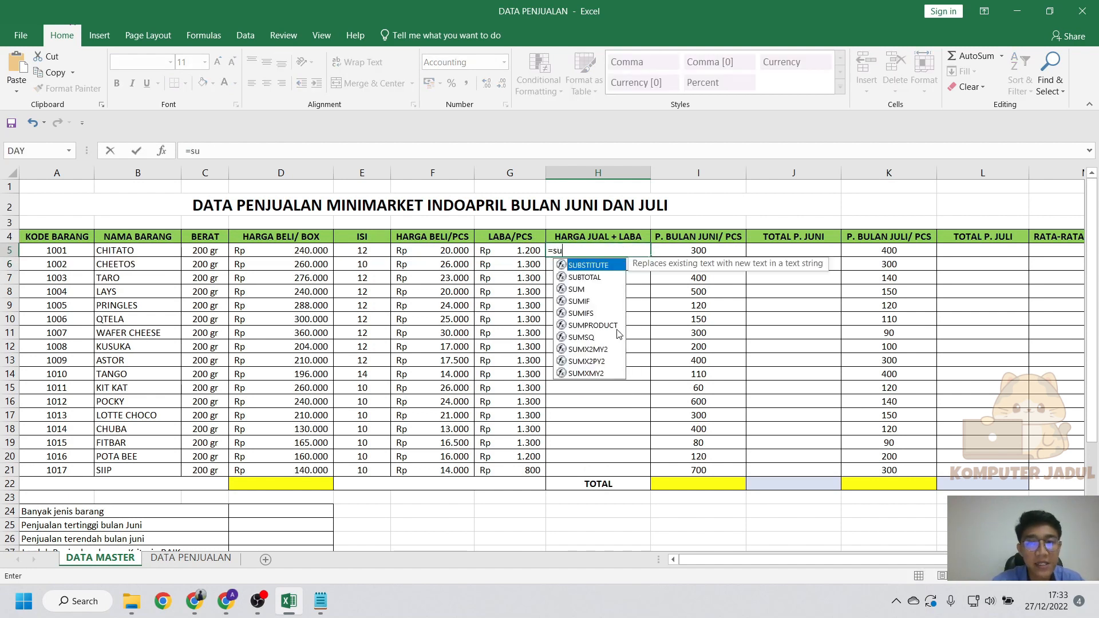
pyautogui.write('m(')
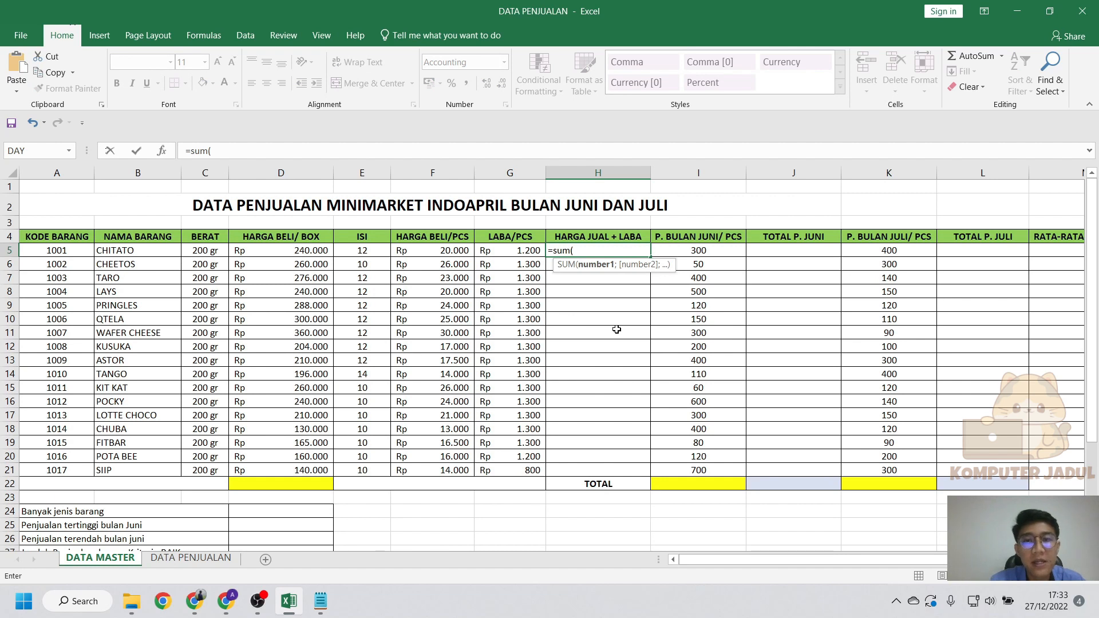
pyautogui.moveTo(450, 252); pyautogui.dragTo(510, 251)
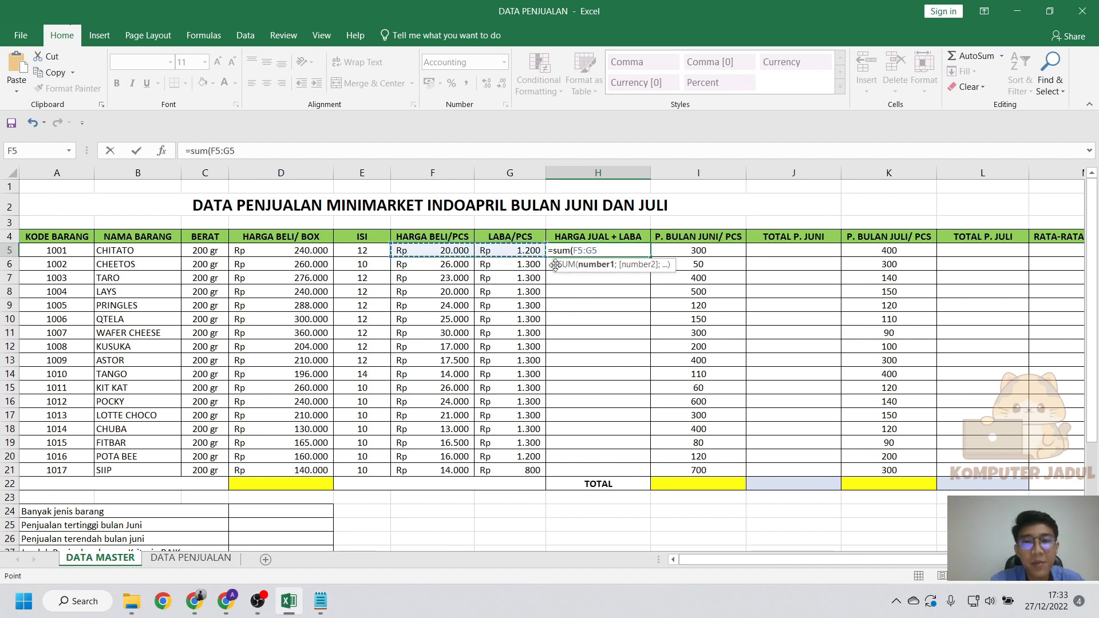
pyautogui.press('Return')
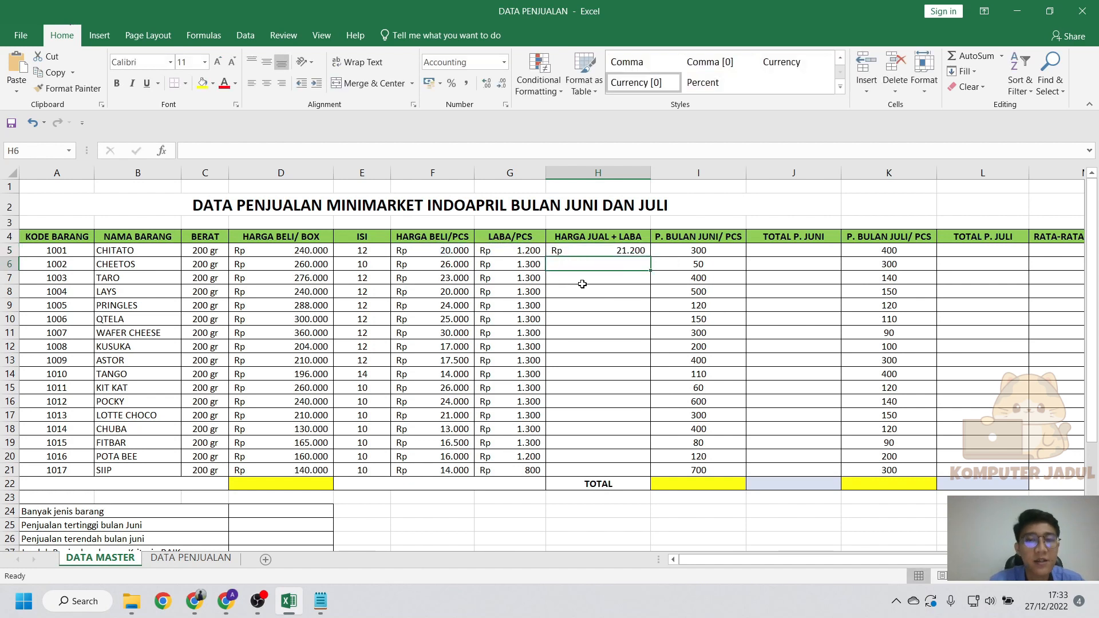
# Fill the HARGA JUAL + LABA formula from H5 down through H21.
pyautogui.click(618, 253)
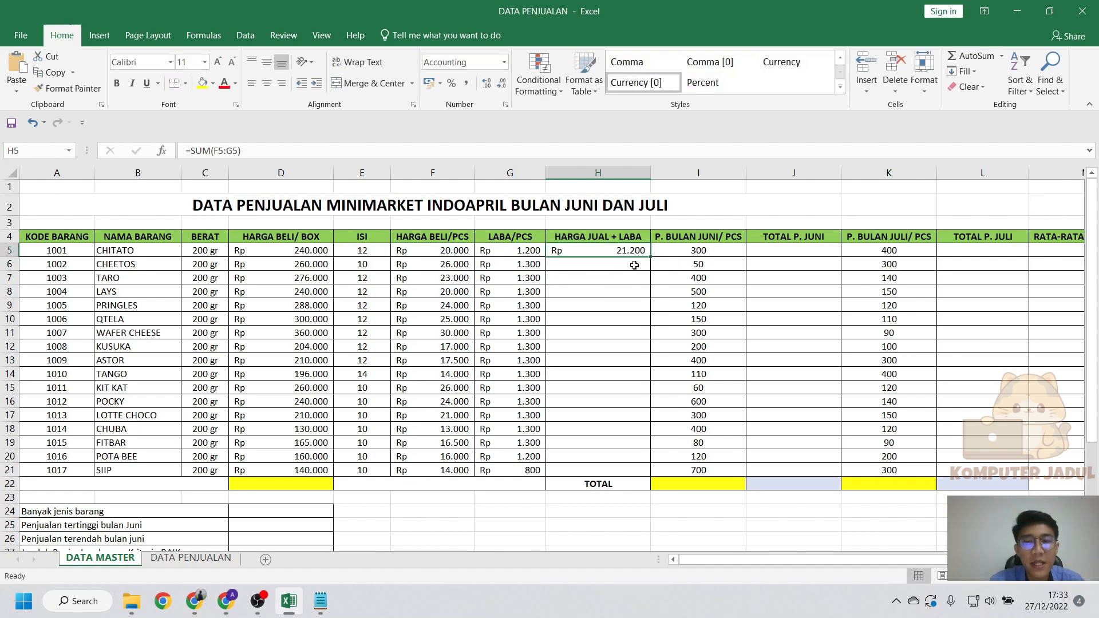
pyautogui.moveTo(653, 258); pyautogui.dragTo(640, 477)
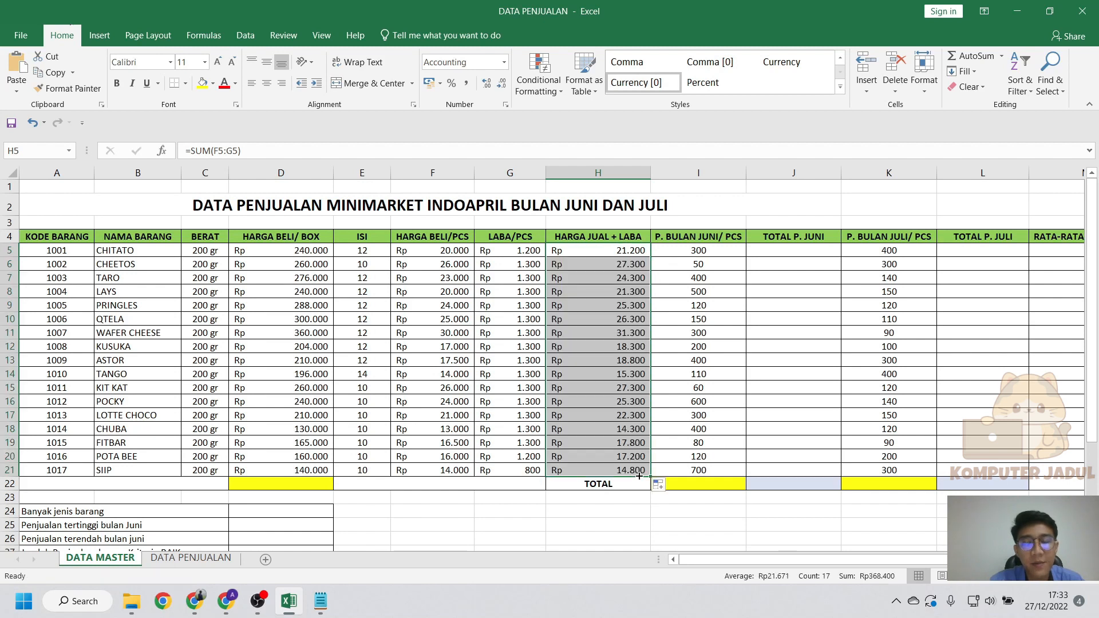
pyautogui.click(598, 263)
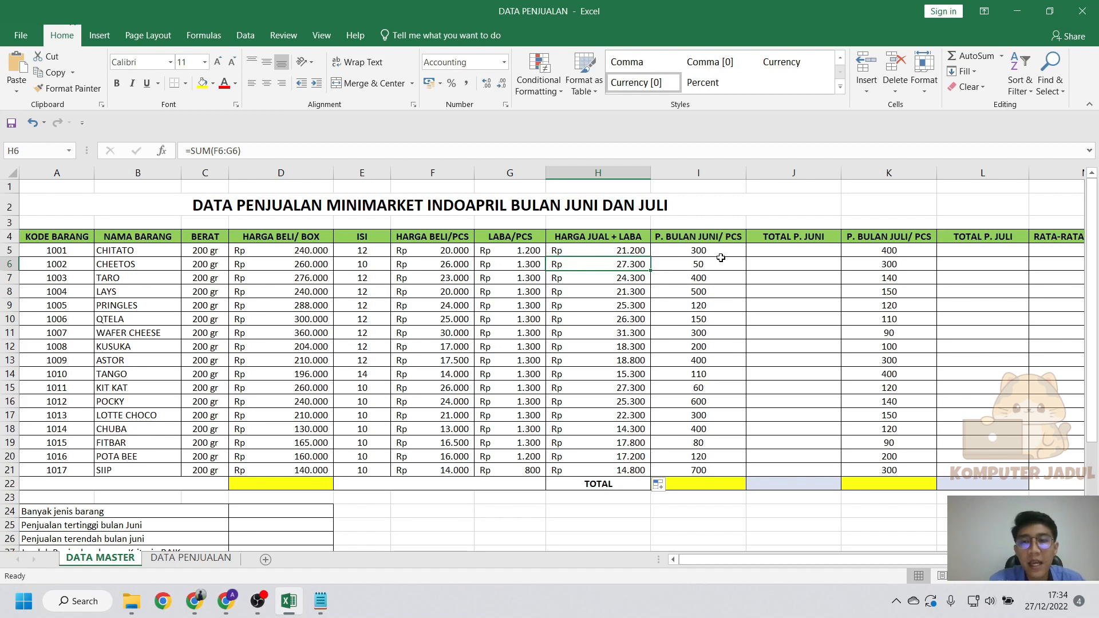
# Enter the formula =H5*I5 in J5 to calculate CHITATO's TOTAL P. JUNI from selling price and June pieces sold.
pyautogui.click(720, 260)
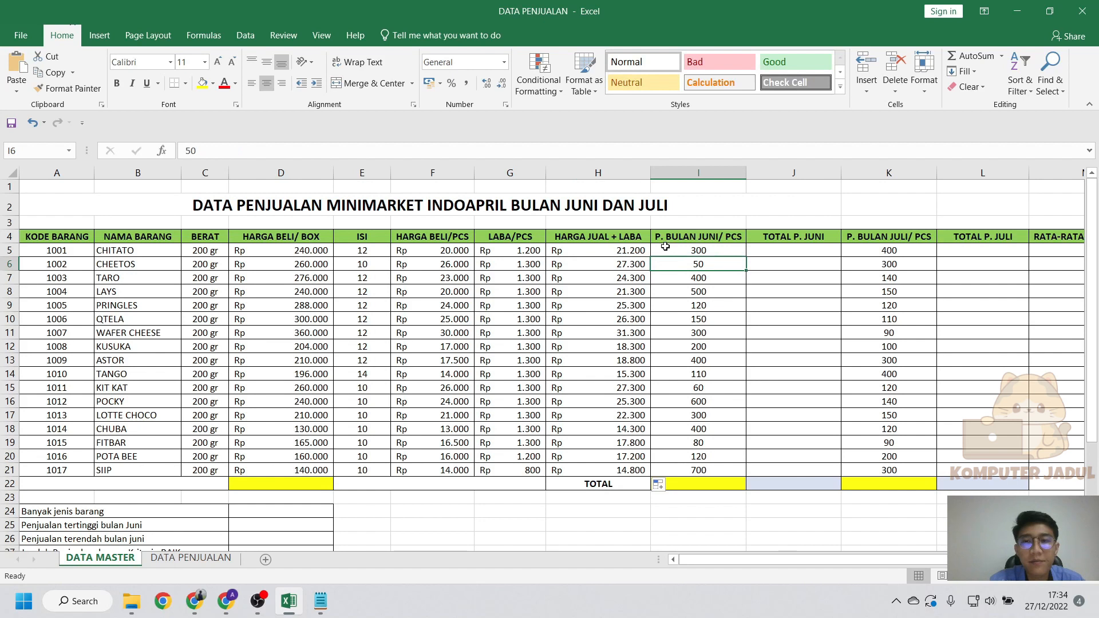
pyautogui.click(720, 248)
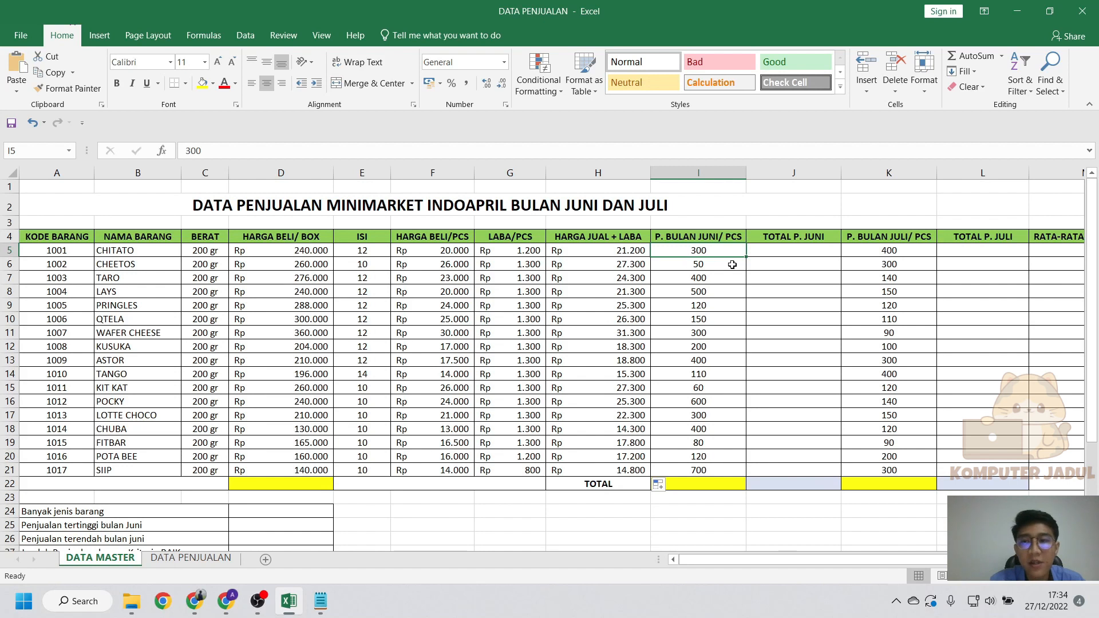
pyautogui.click(778, 250)
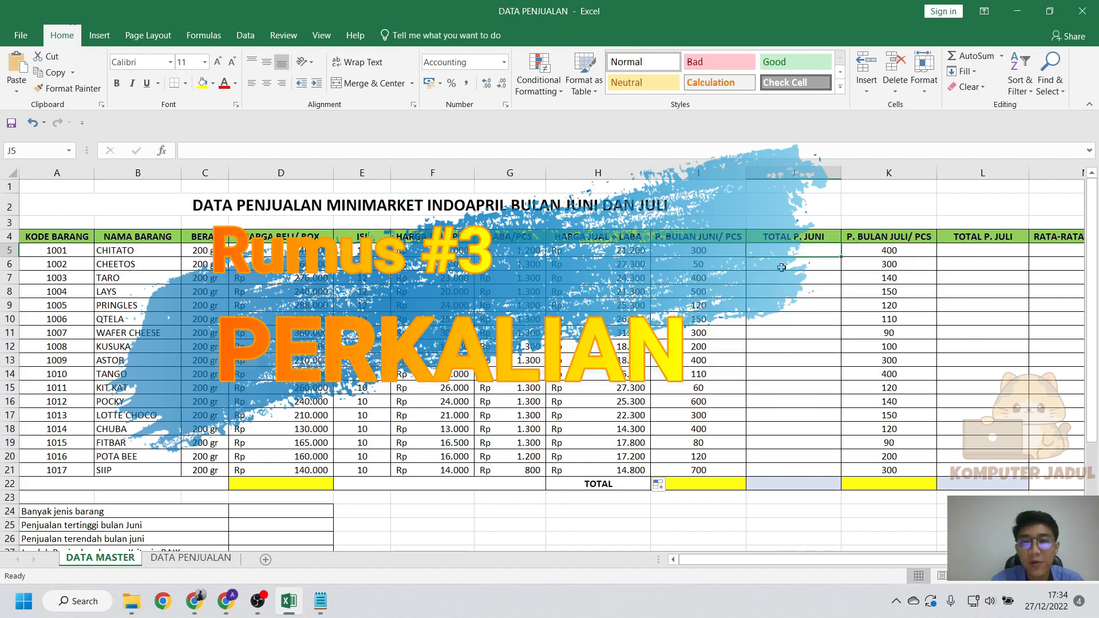
pyautogui.write('=')
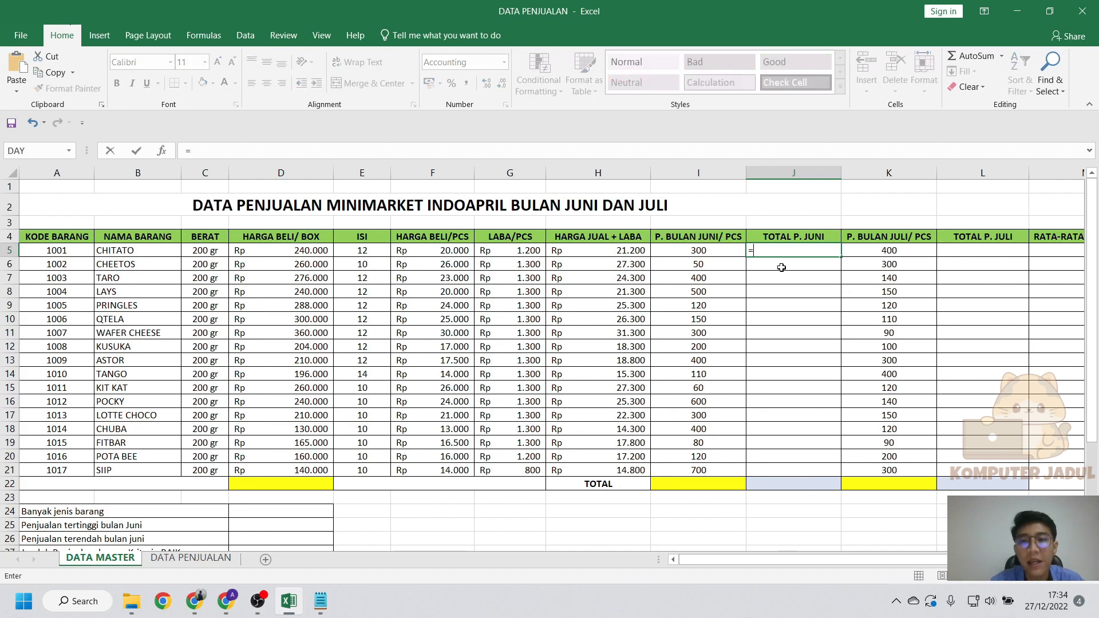
pyautogui.click(611, 252)
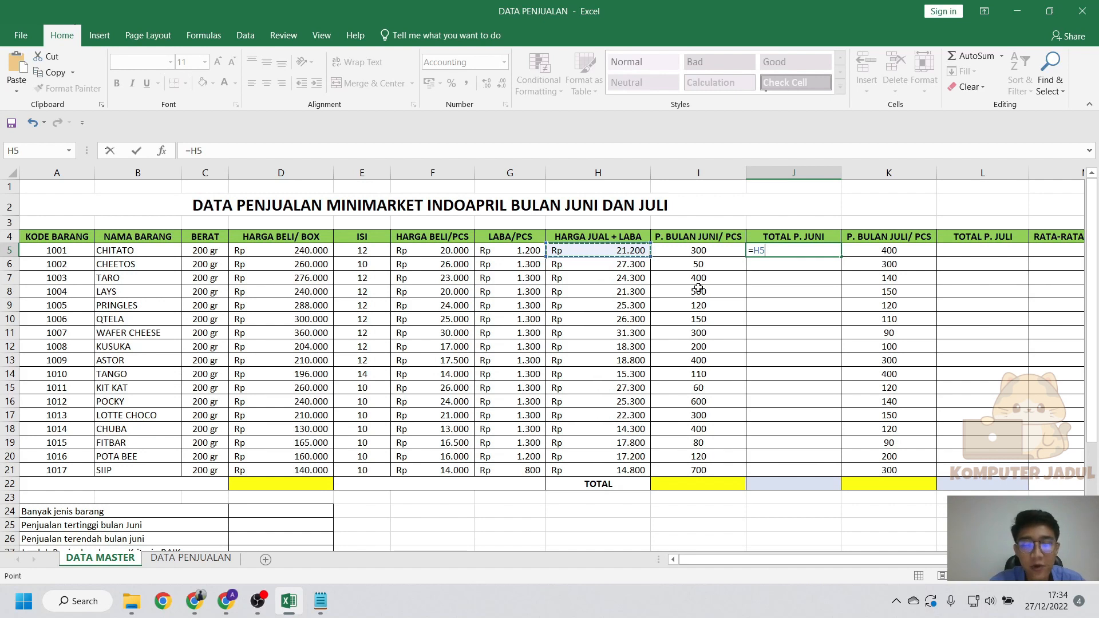
pyautogui.write('*')
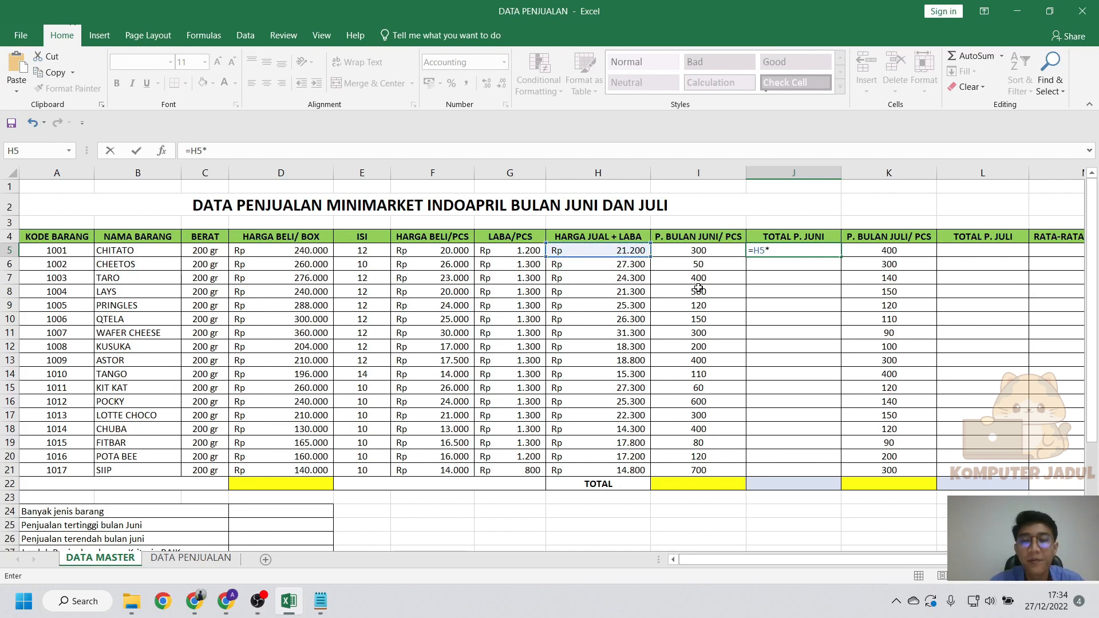
pyautogui.click(721, 252)
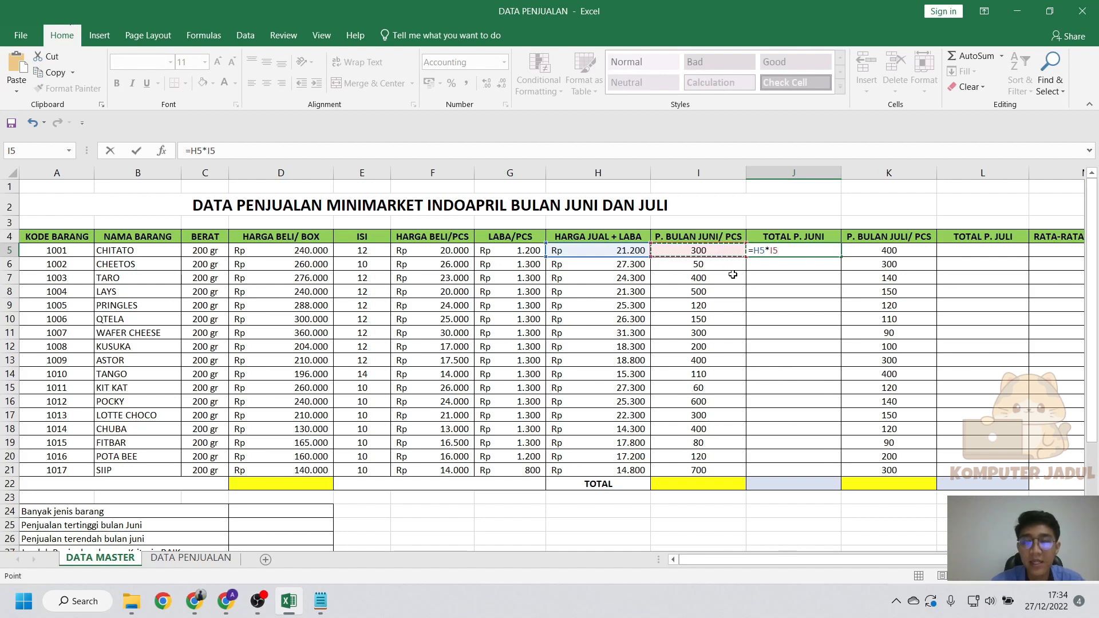
pyautogui.press('Return')
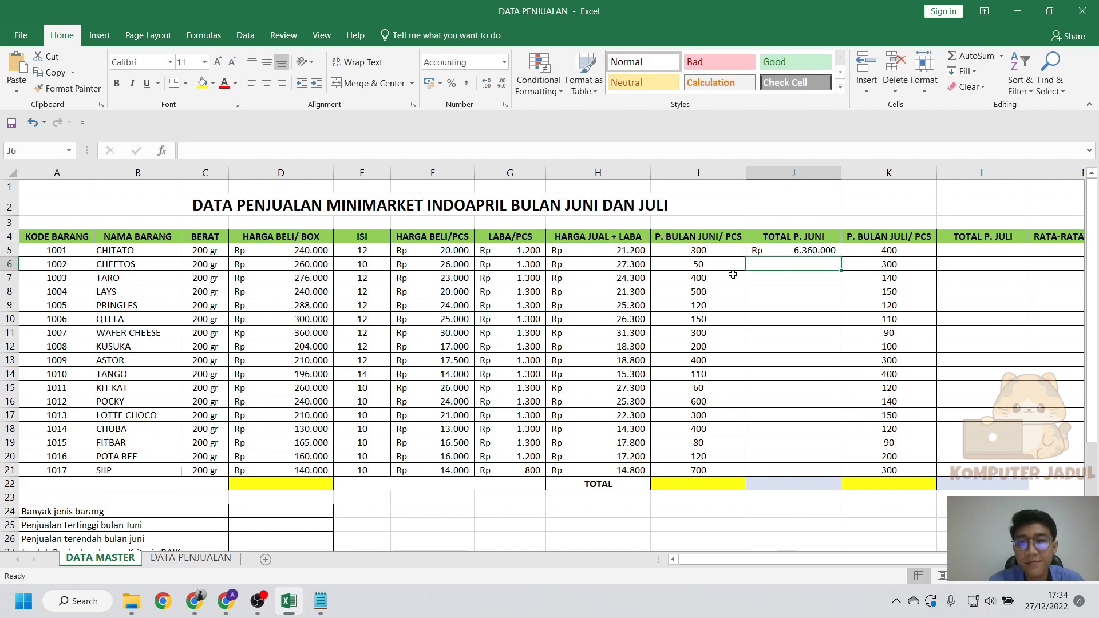
# Fill the TOTAL P. JUNI formula from J5 down through J21.
pyautogui.click(776, 252)
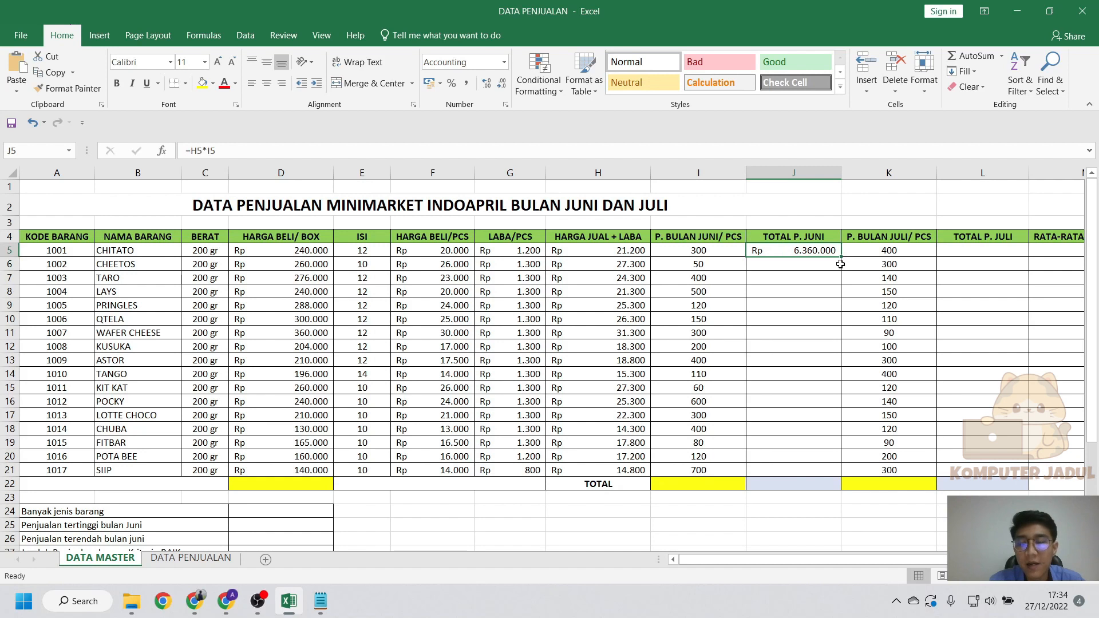
pyautogui.moveTo(841, 258); pyautogui.dragTo(837, 475)
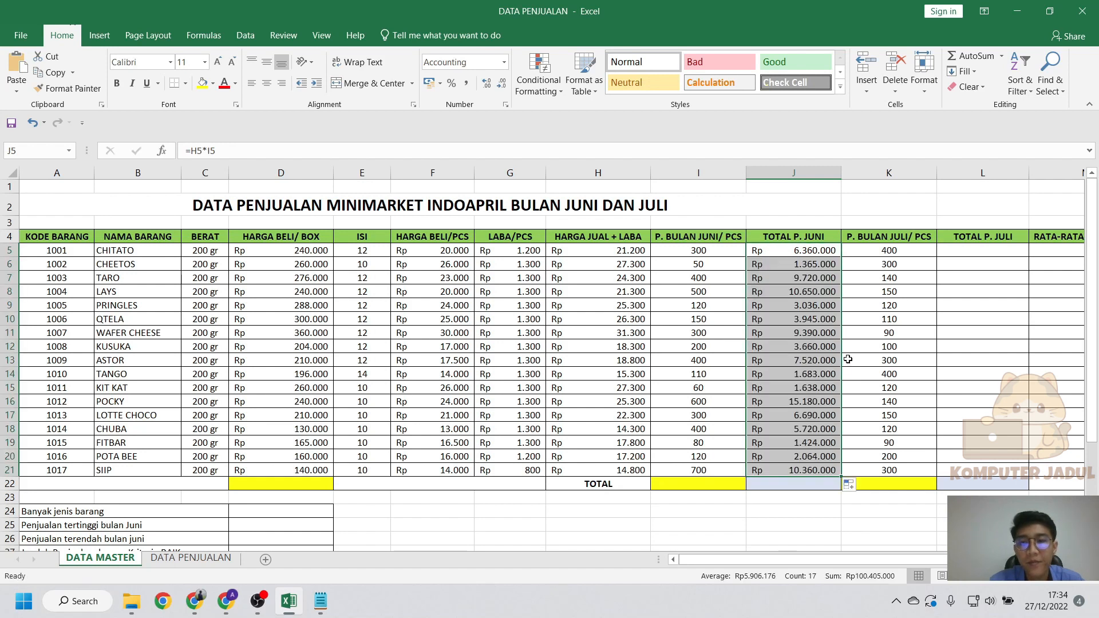
pyautogui.click(856, 276)
# Calculate TOTAL P. JULI with the formula =H5*K5 in L5 and fill it down through L21.
pyautogui.moveTo(851, 559); pyautogui.dragTo(912, 561)
pyautogui.click(766, 252)
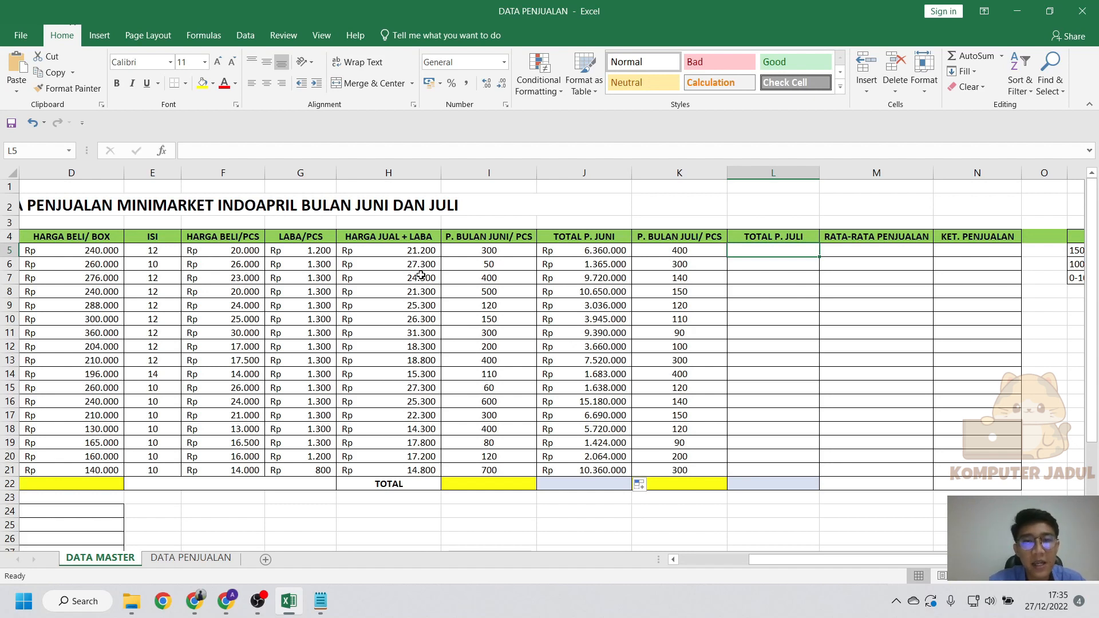
pyautogui.click(409, 249)
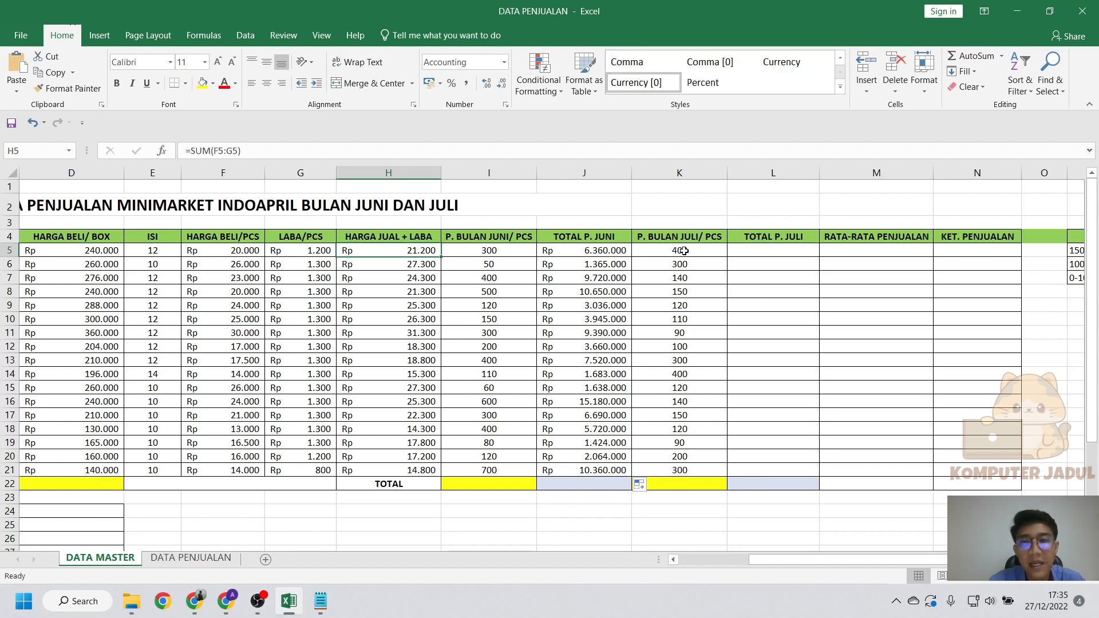
pyautogui.click(743, 251)
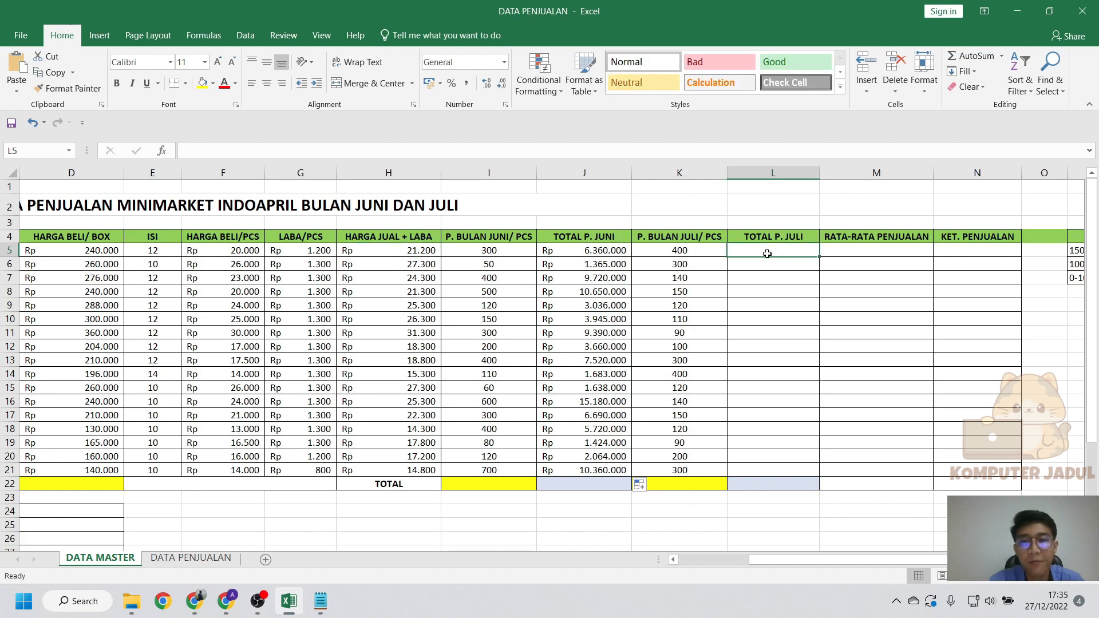
pyautogui.write('=')
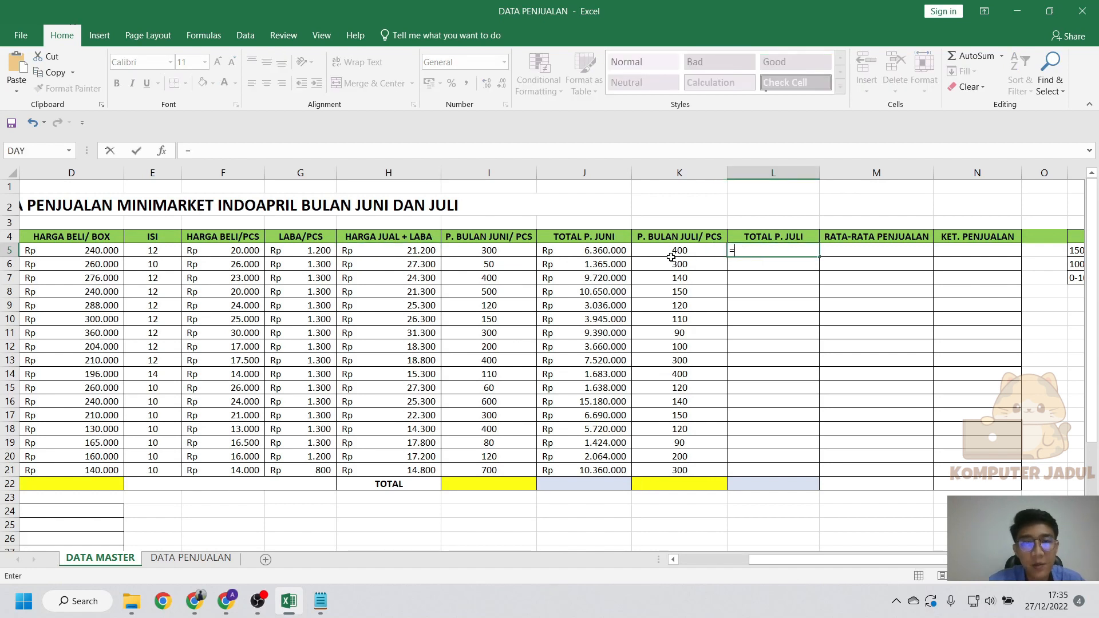
pyautogui.click(419, 252)
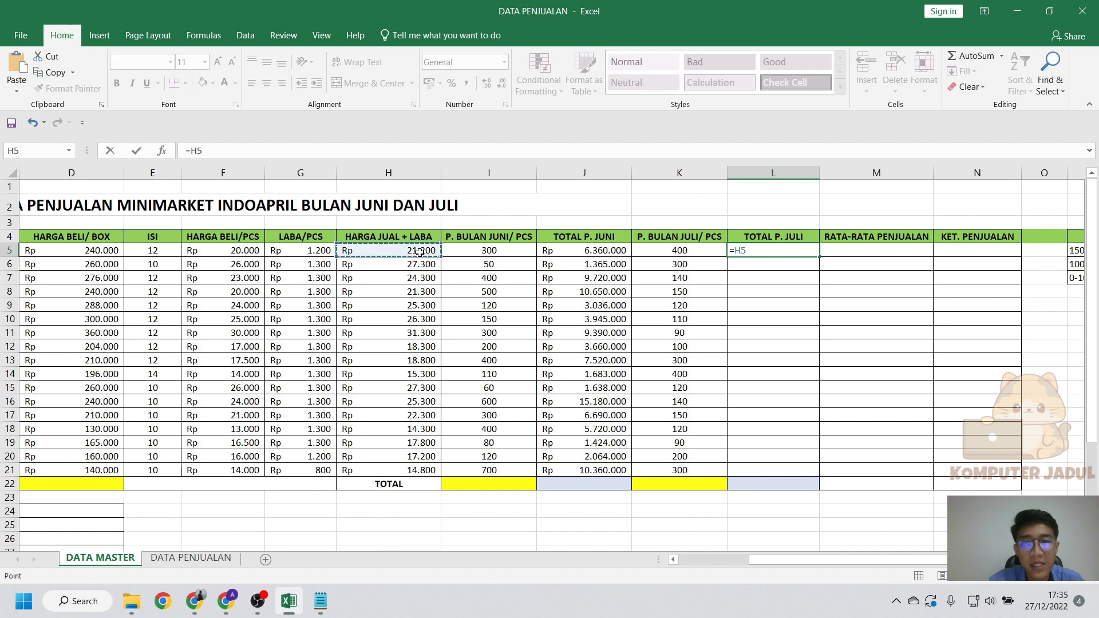
pyautogui.write('*')
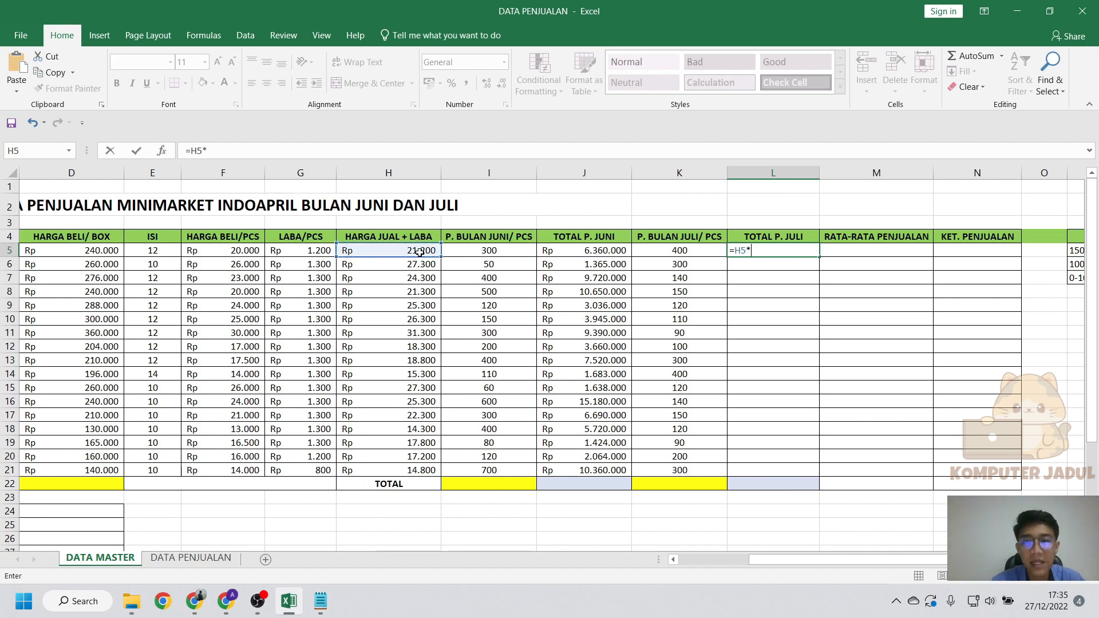
pyautogui.click(667, 253)
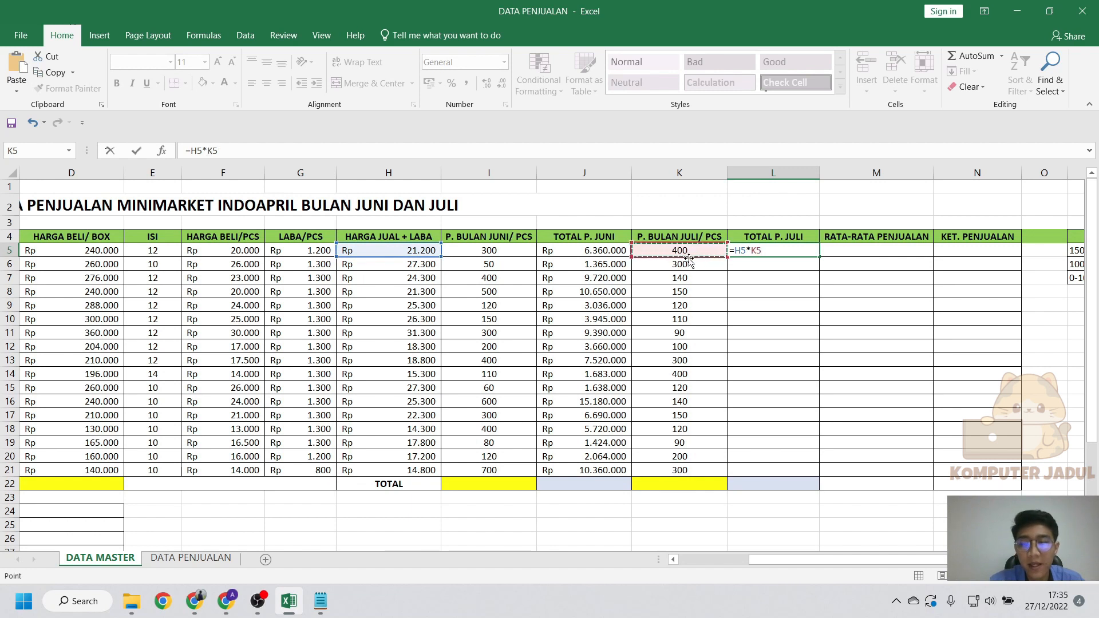
pyautogui.press('Return')
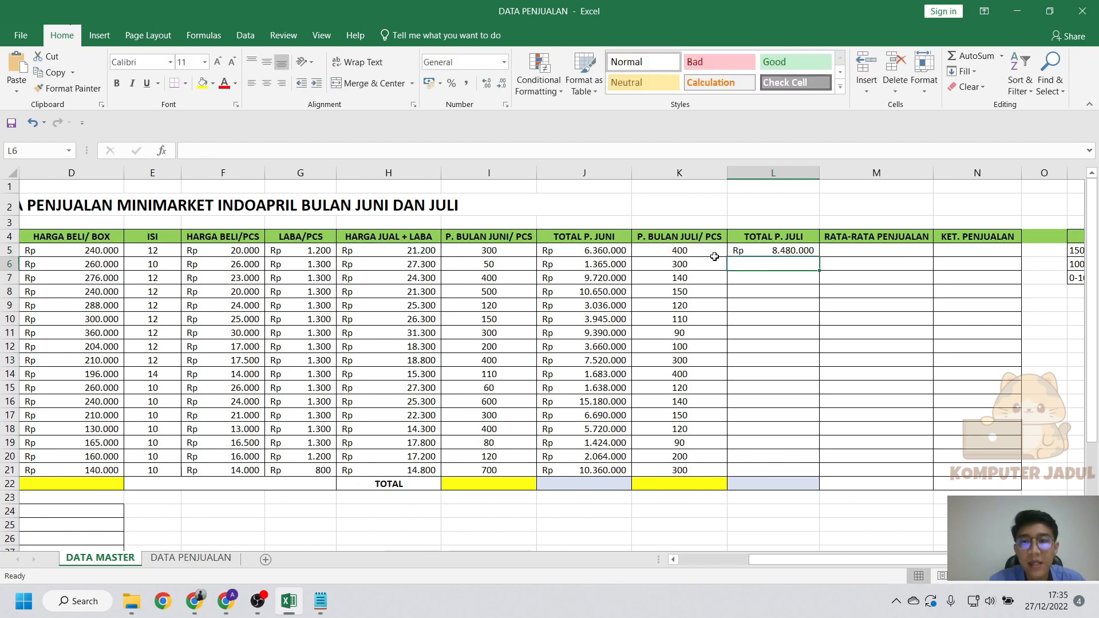
pyautogui.click(762, 252)
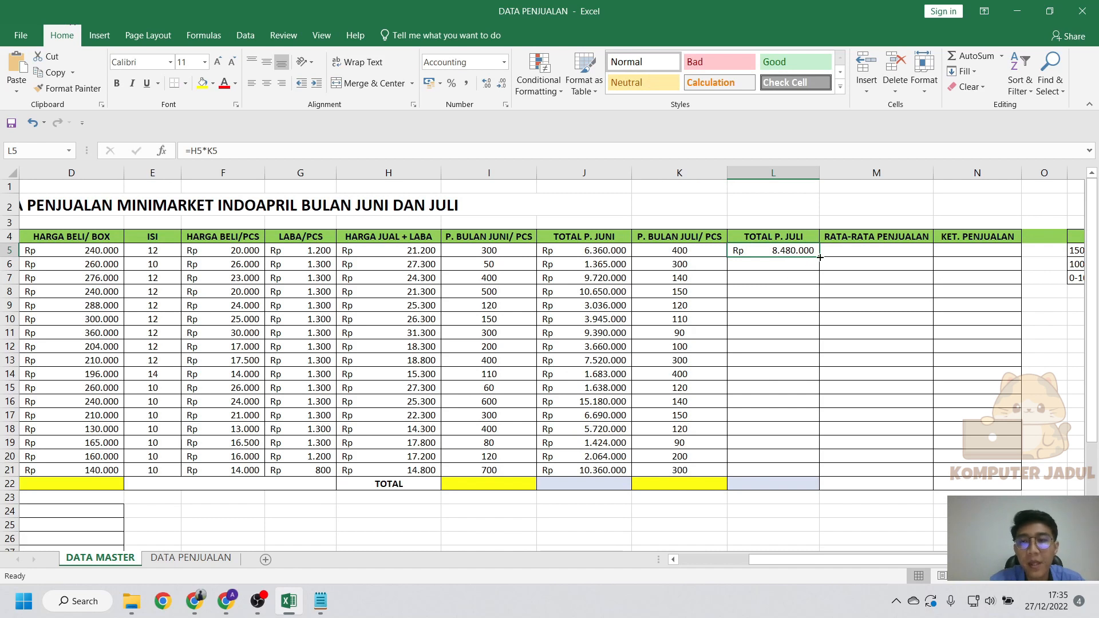
pyautogui.moveTo(819, 258); pyautogui.dragTo(822, 471)
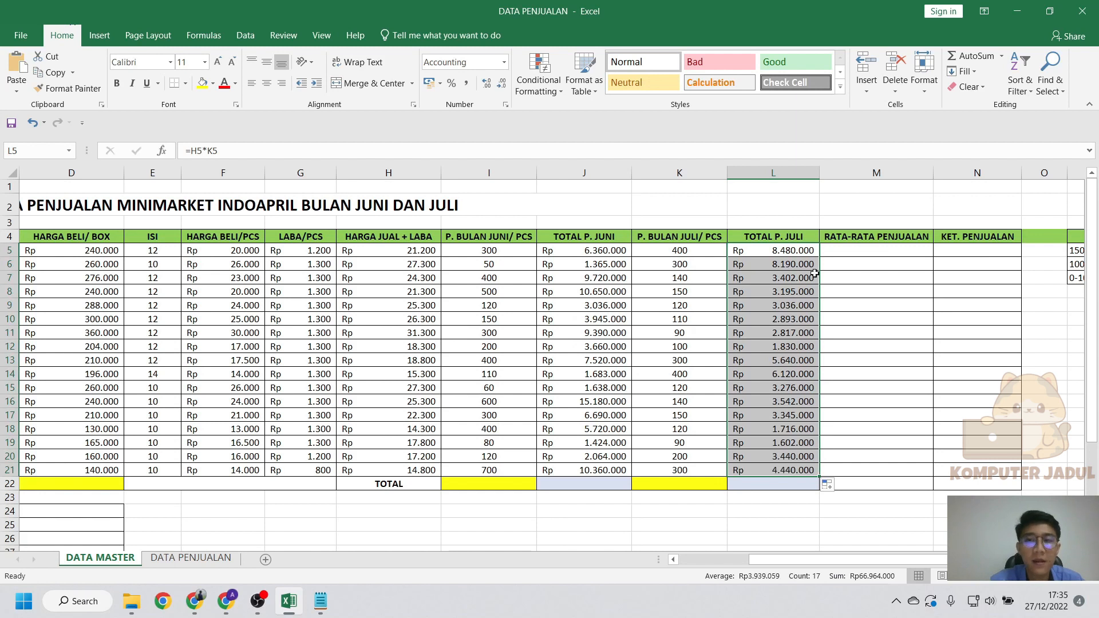
# Calculate RATA-RATA PENJUALAN with =AVERAGE(I5;K5) in M5 and fill it down through M21.
pyautogui.click(856, 254)
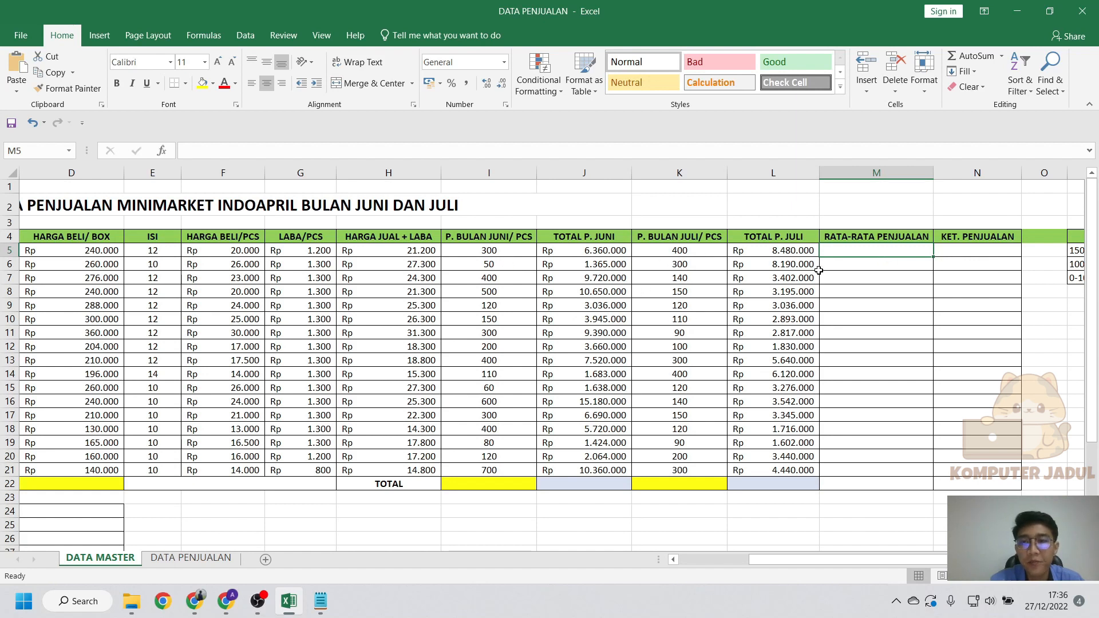
pyautogui.write('=')
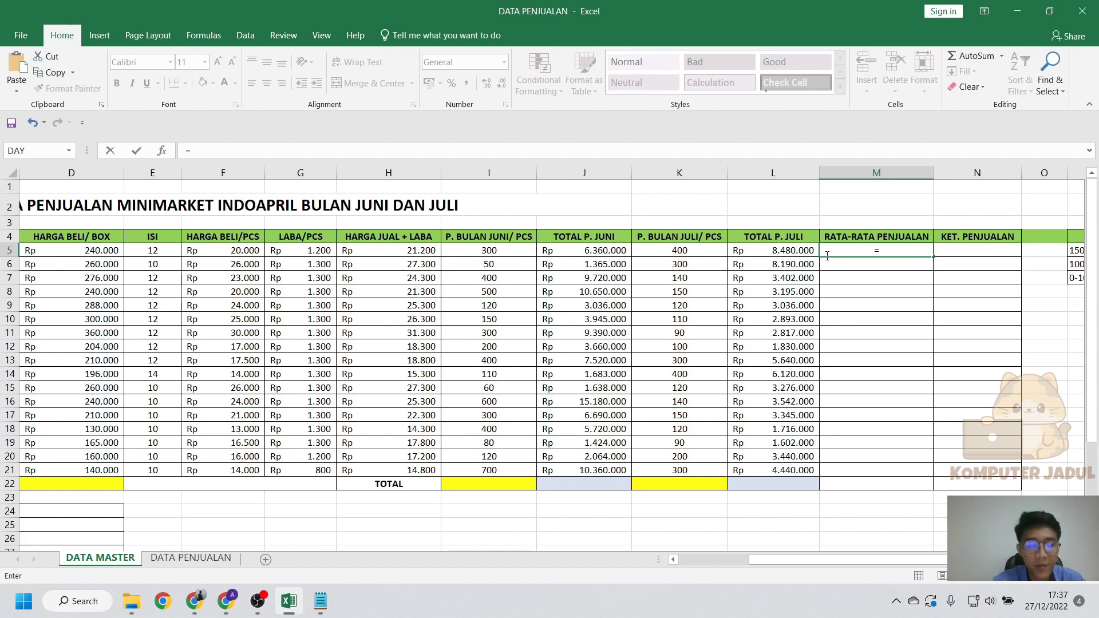
pyautogui.write('average')
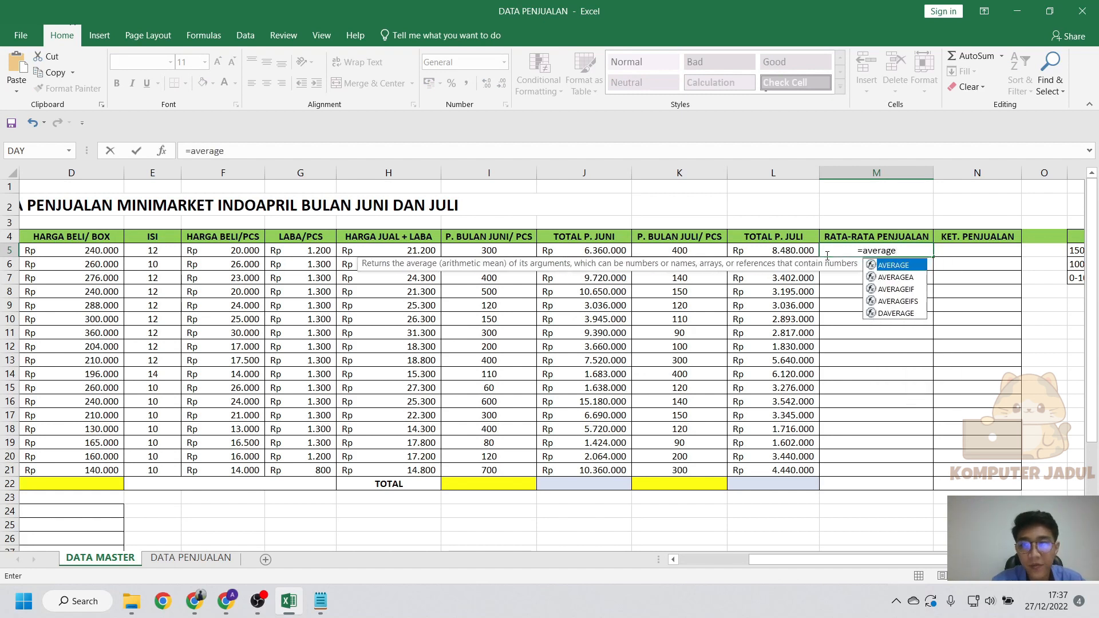
pyautogui.write('(')
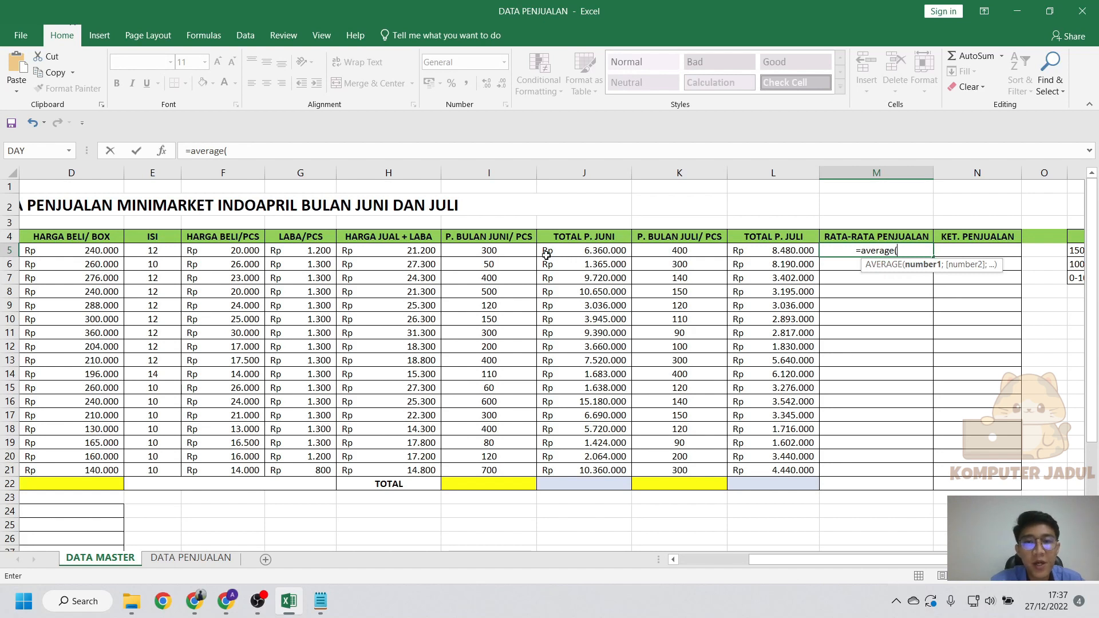
pyautogui.click(515, 252)
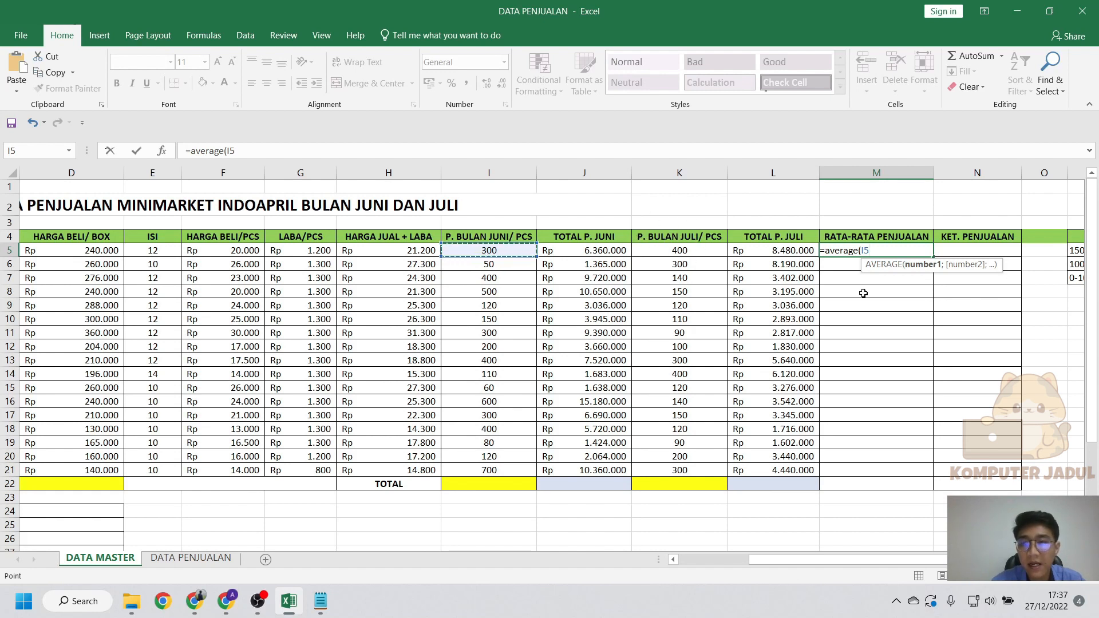
pyautogui.write(';')
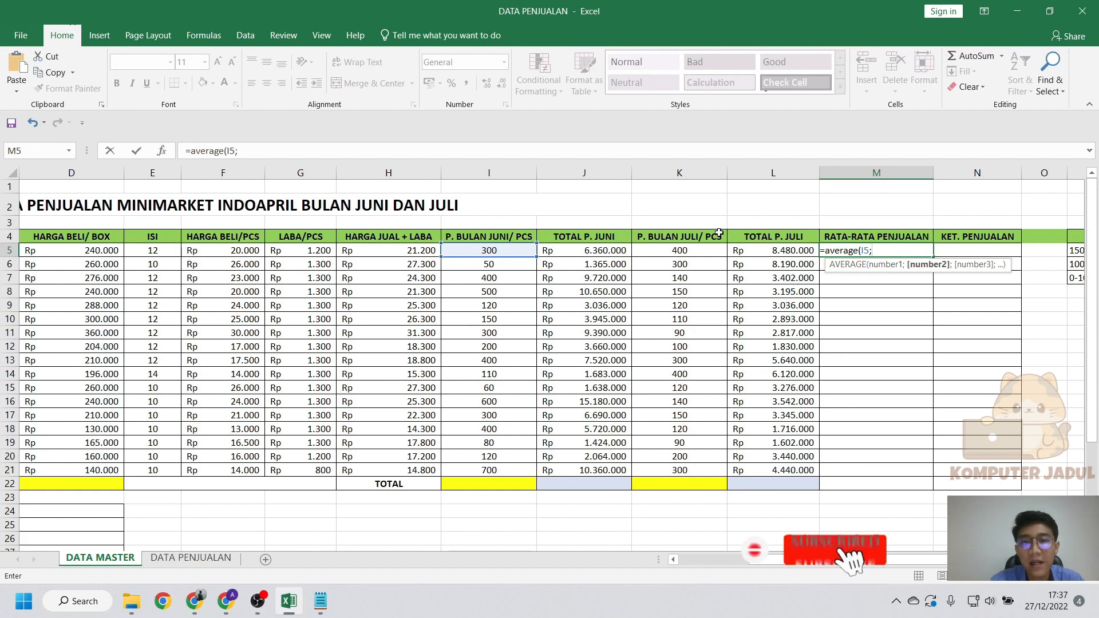
pyautogui.click(692, 251)
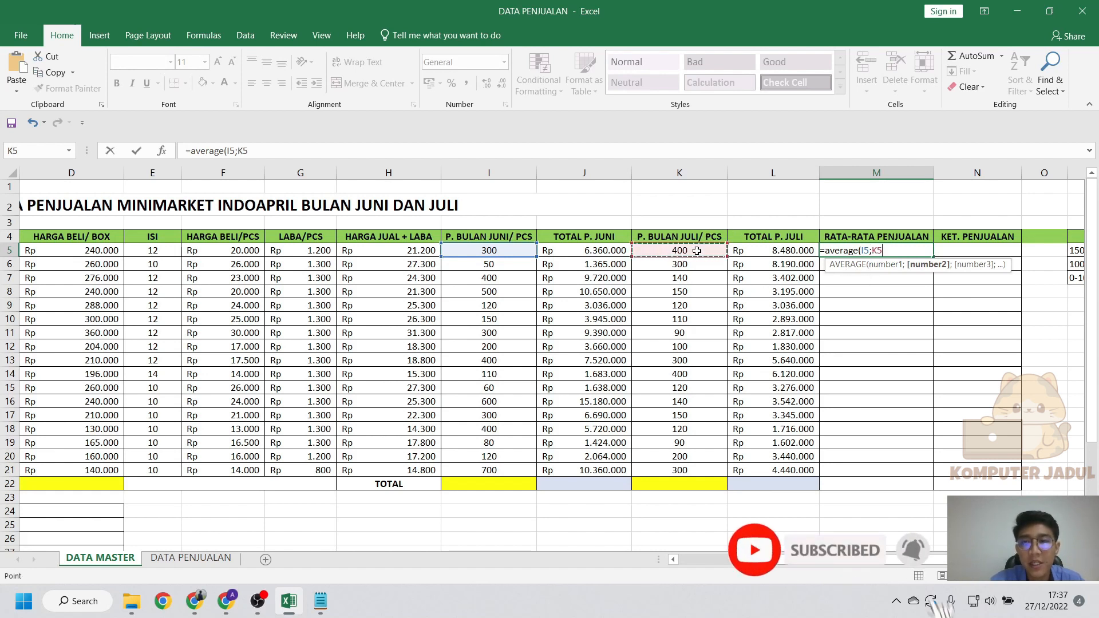
pyautogui.press('Return')
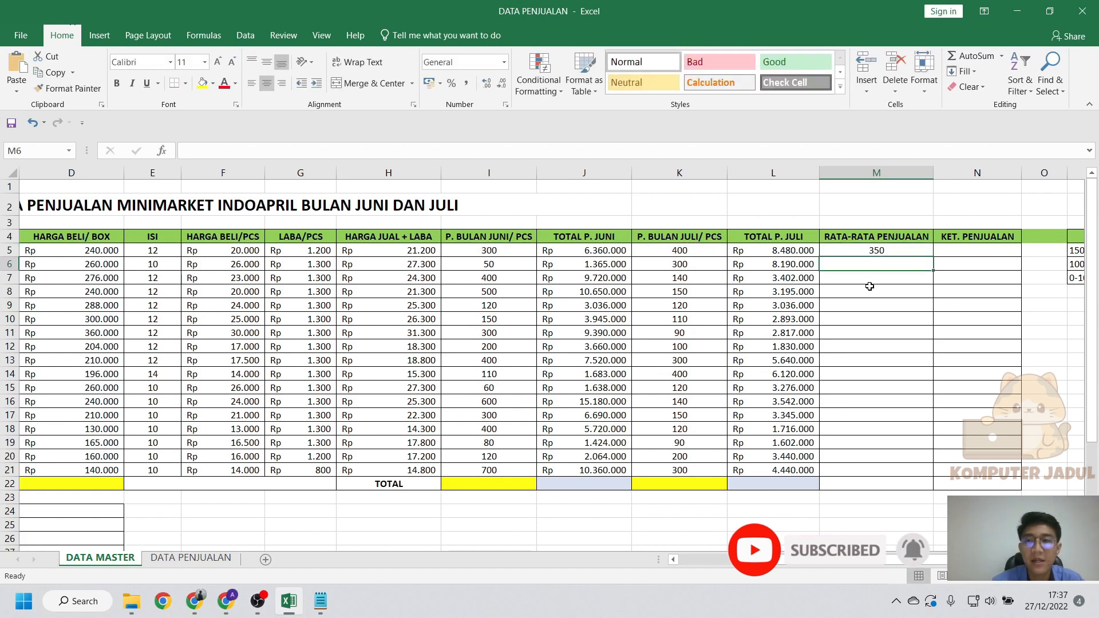
pyautogui.press('Up')
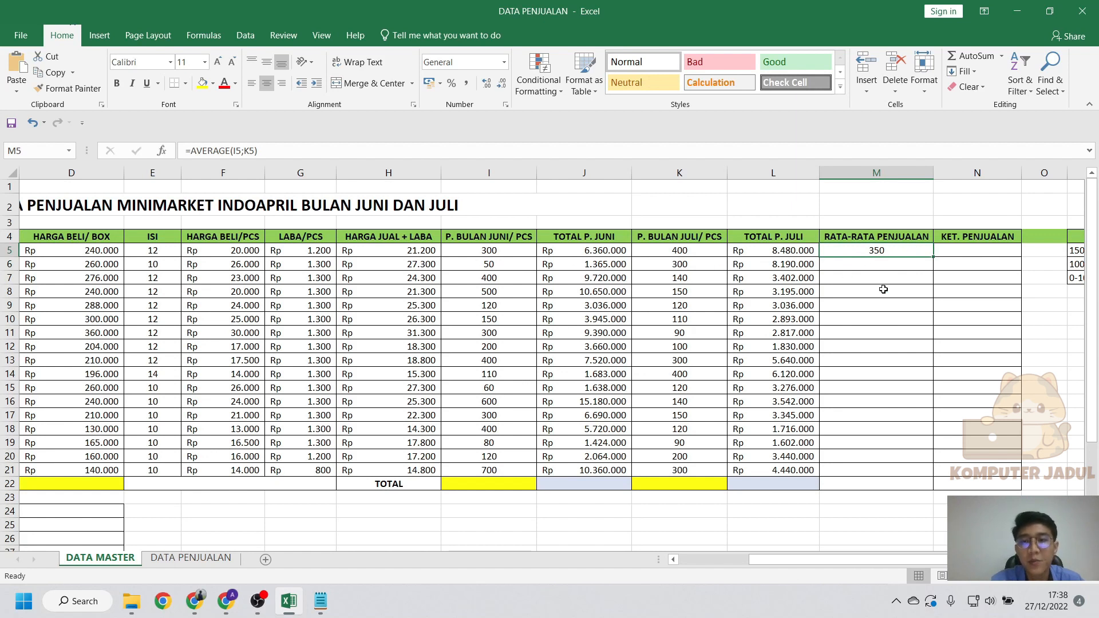
pyautogui.moveTo(933, 254); pyautogui.dragTo(926, 474)
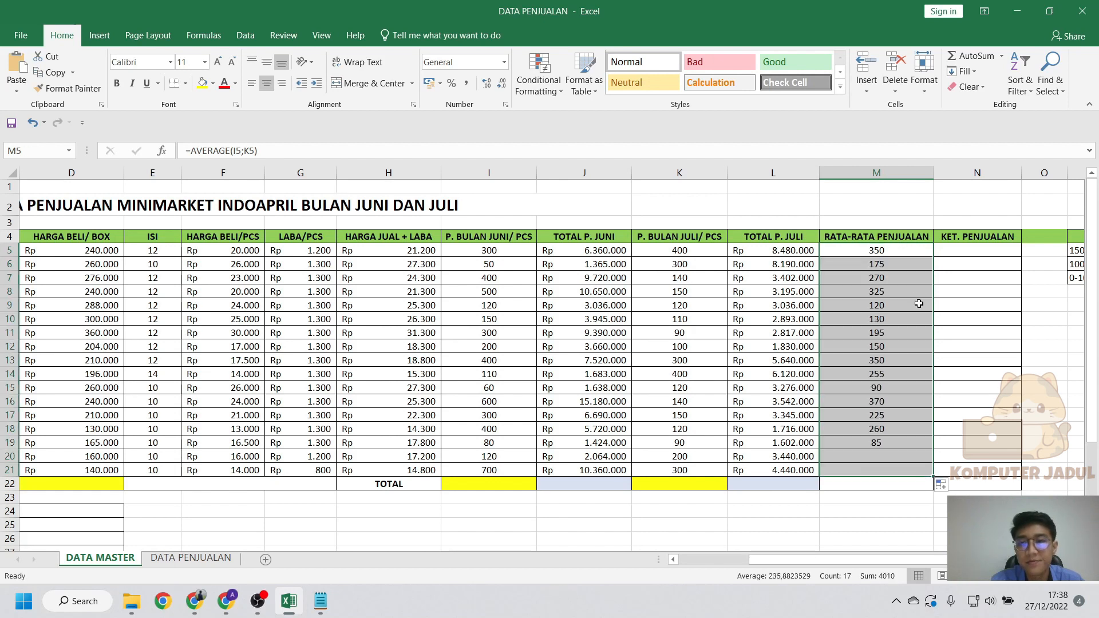
# Examine the sales rating ranges in the KETERANGAN table beside the KET. PENJUALAN column.
pyautogui.click(946, 275)
pyautogui.moveTo(844, 561); pyautogui.dragTo(868, 561)
pyautogui.click(948, 279)
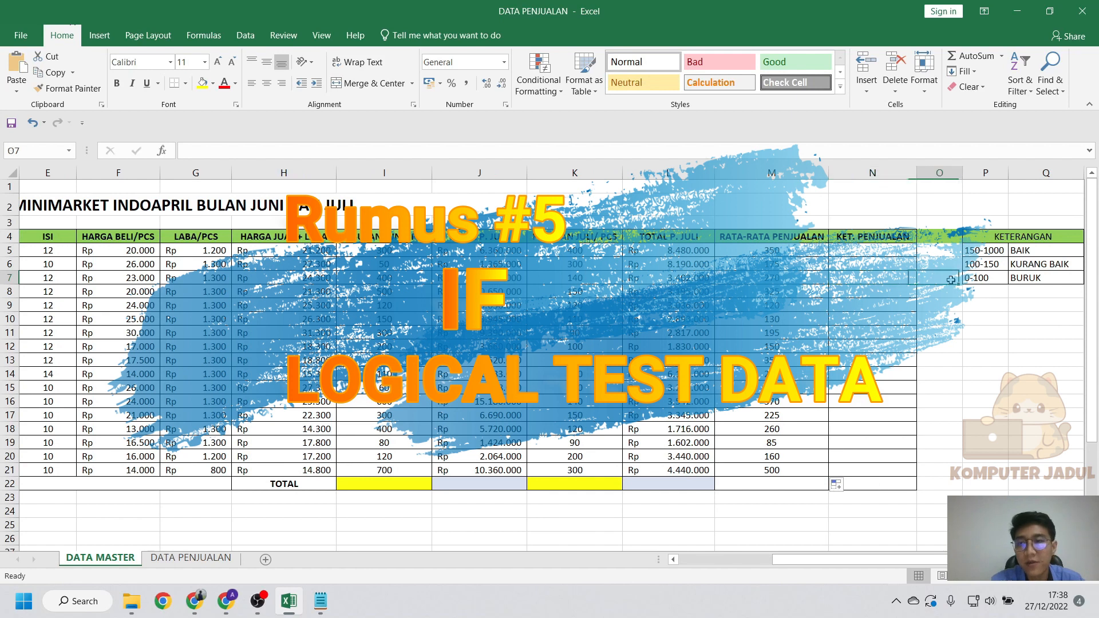
pyautogui.click(873, 221)
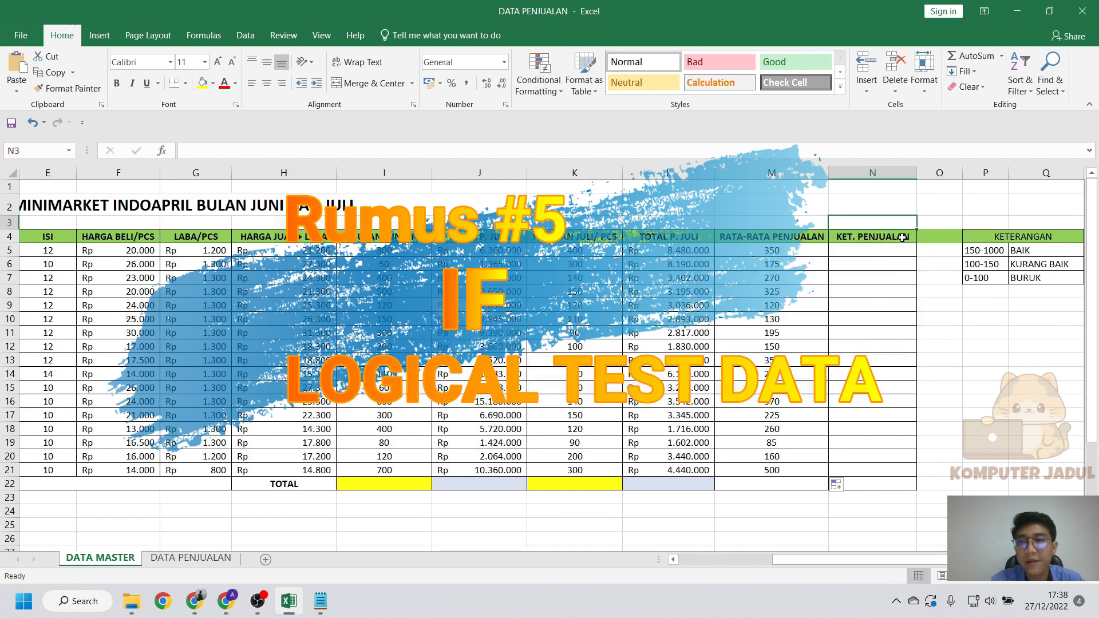
pyautogui.hscroll(2, 898, 361)
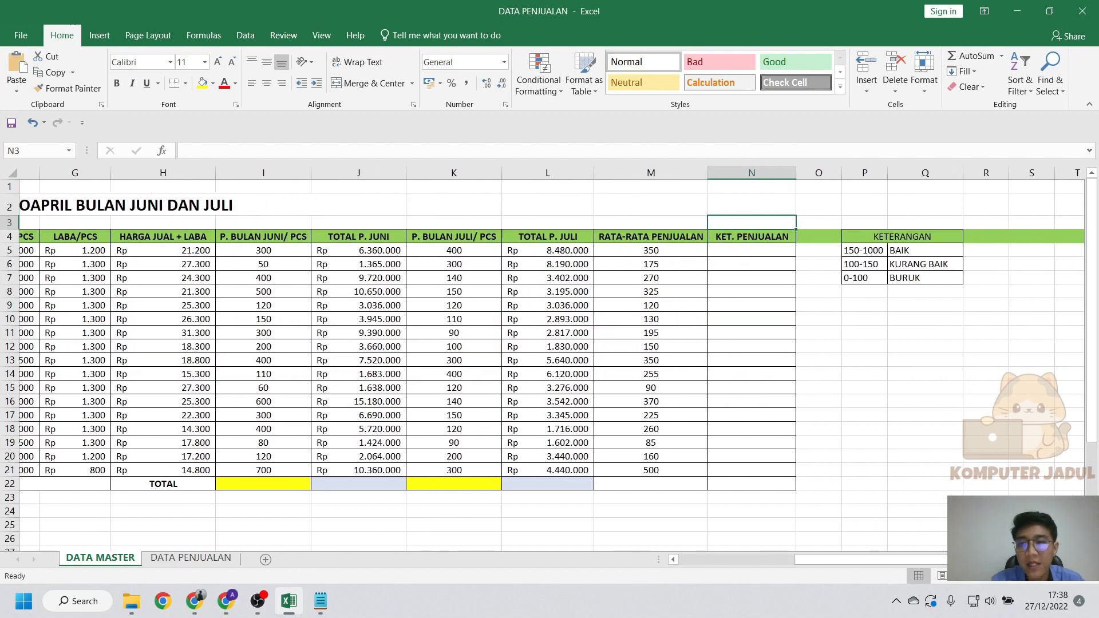
pyautogui.click(898, 360)
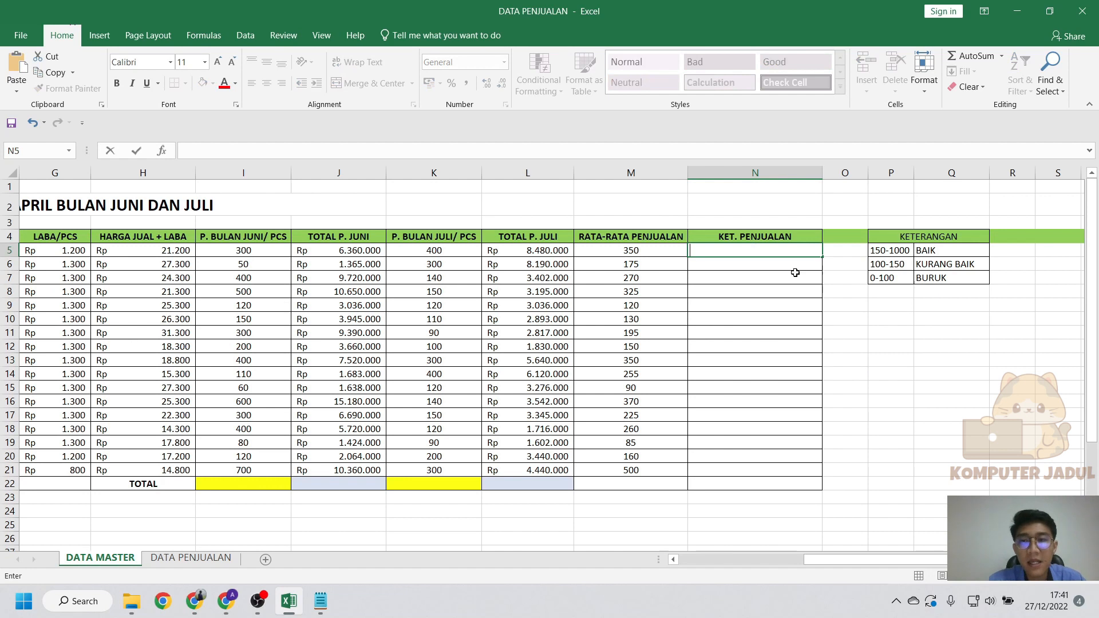
pyautogui.press('Escape')
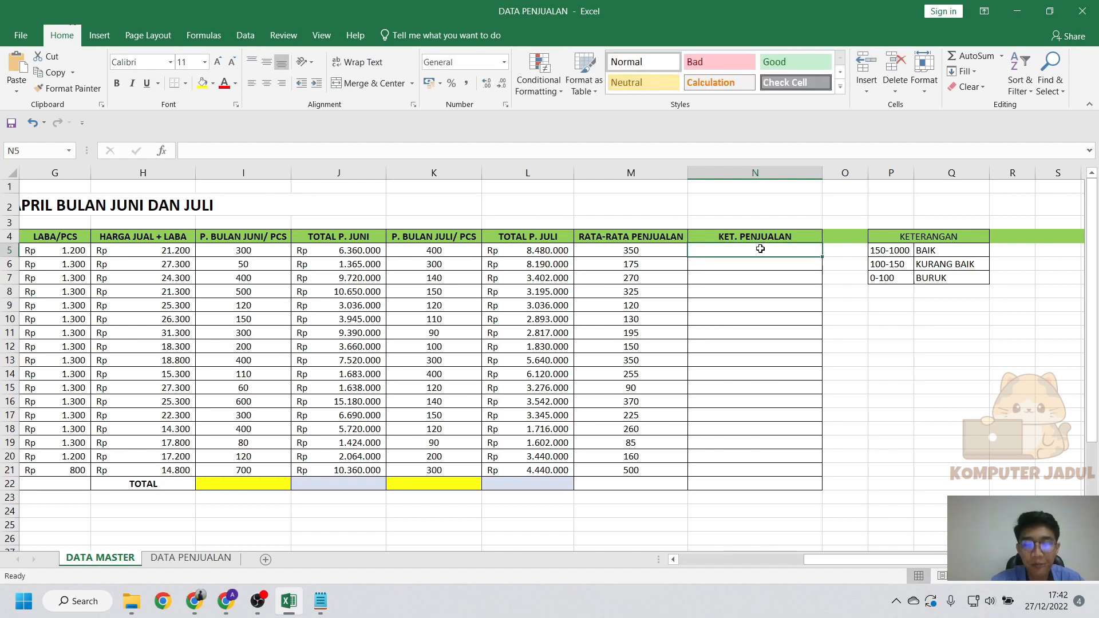
# Start an IF formula in KET. PENJUALAN cell N5 that returns "BAIK" when M5>=150.
pyautogui.write('=')
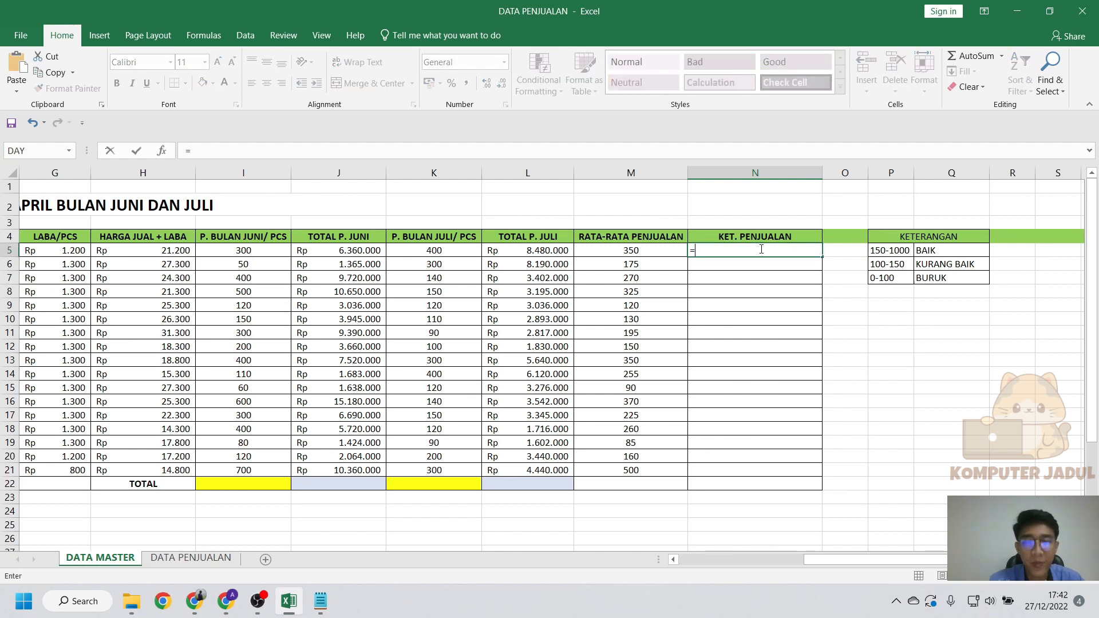
pyautogui.write('if')
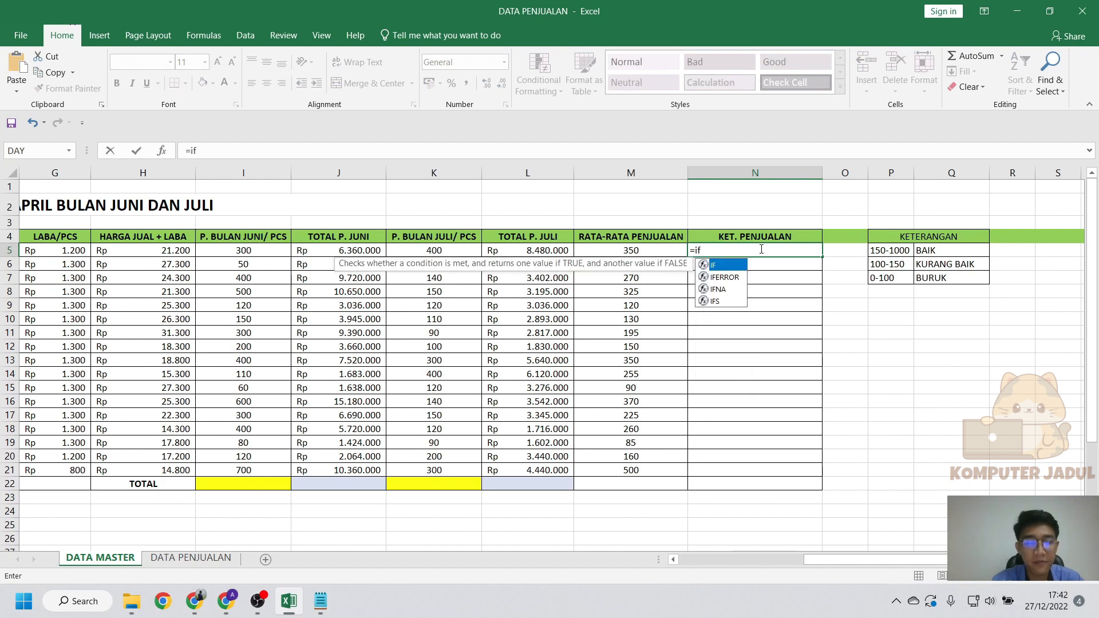
pyautogui.write('(')
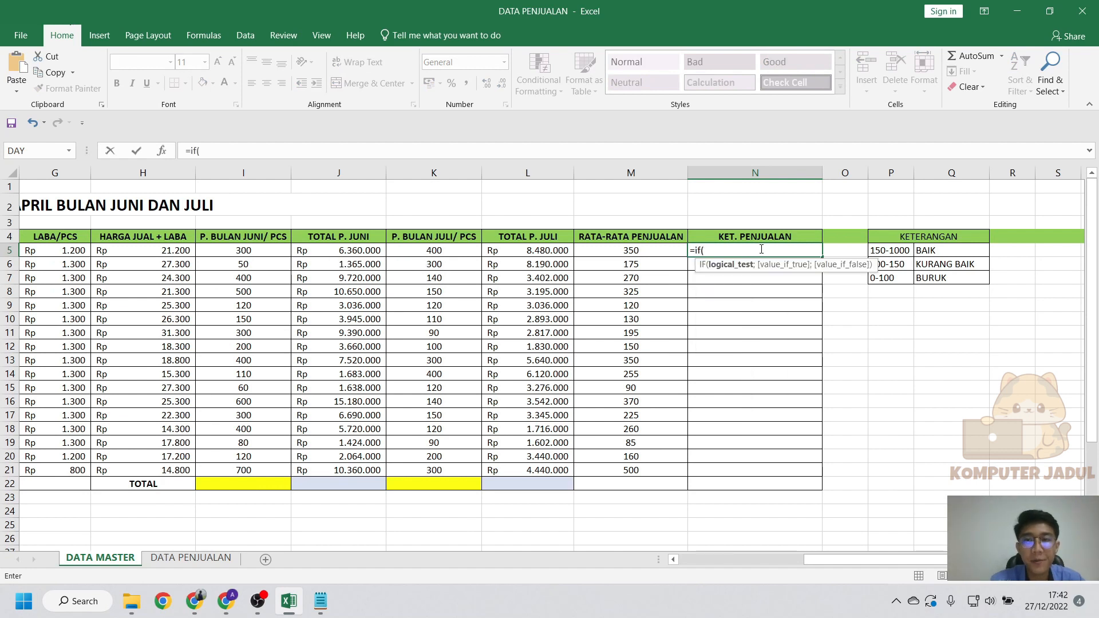
pyautogui.click(661, 253)
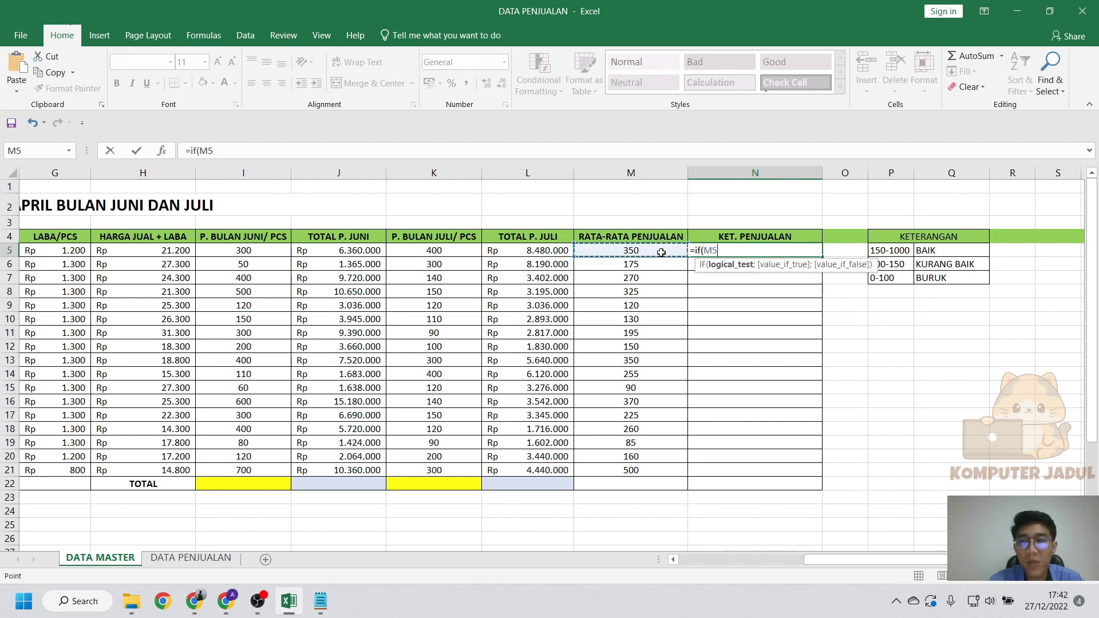
pyautogui.write('?')
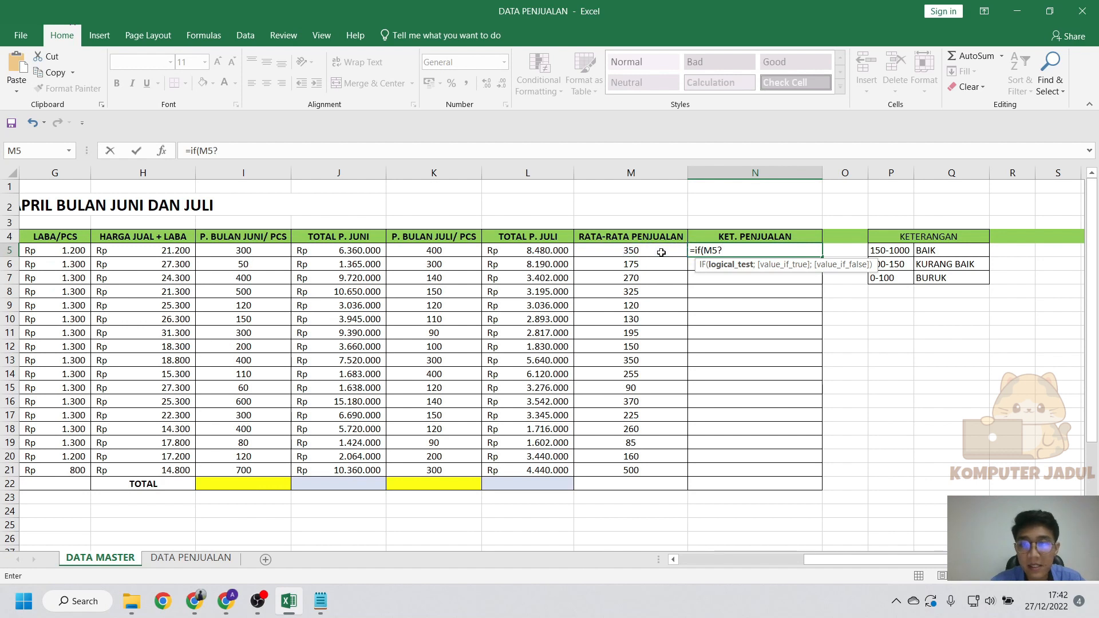
pyautogui.press('BackSpace')
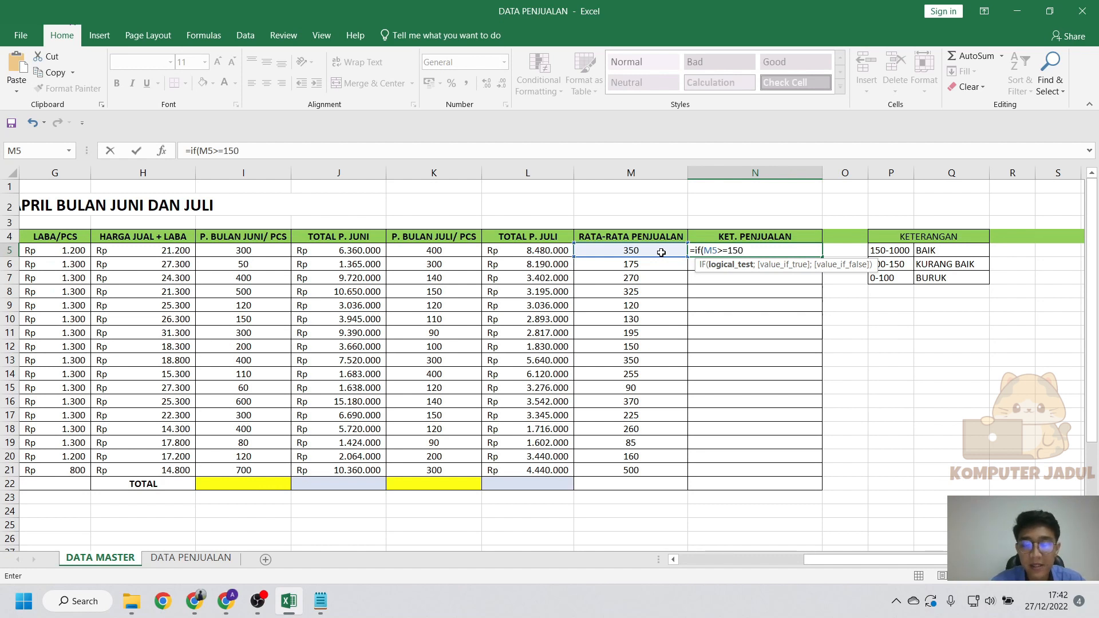
pyautogui.write(';')
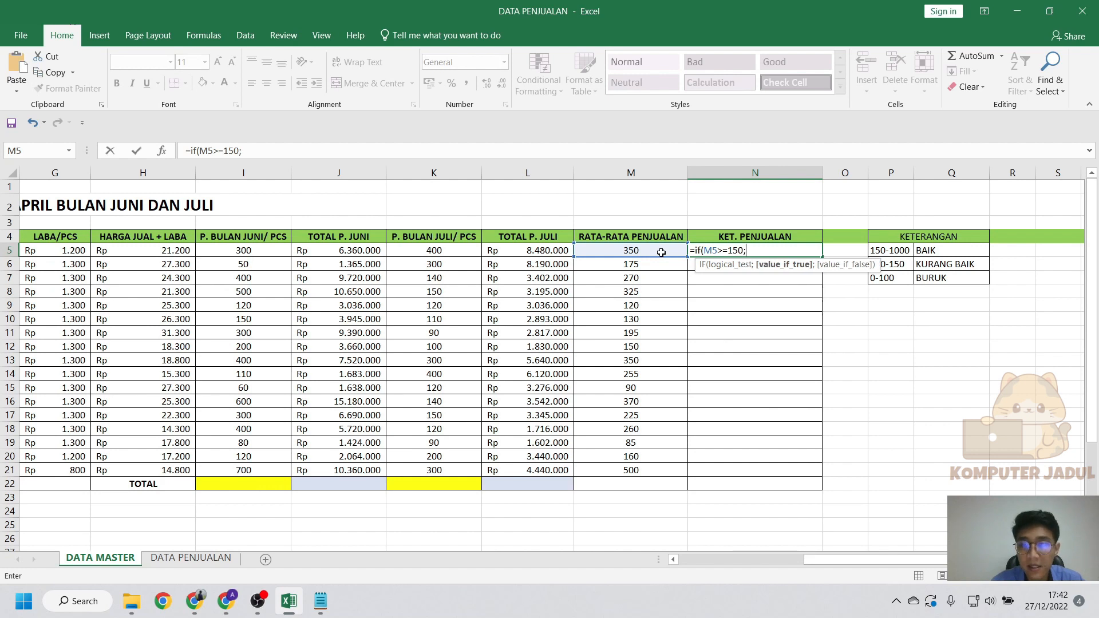
pyautogui.write('"BAIK')
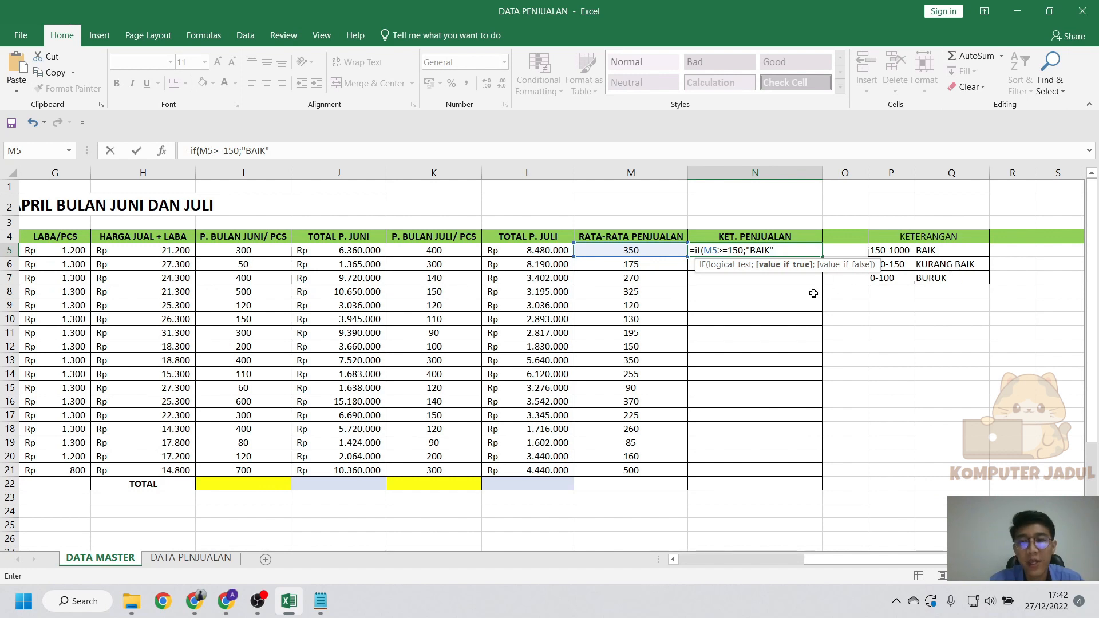
# Nest a second IF in the N5 formula that returns "KURANG BAIK" when M5>=100.
pyautogui.write(';')
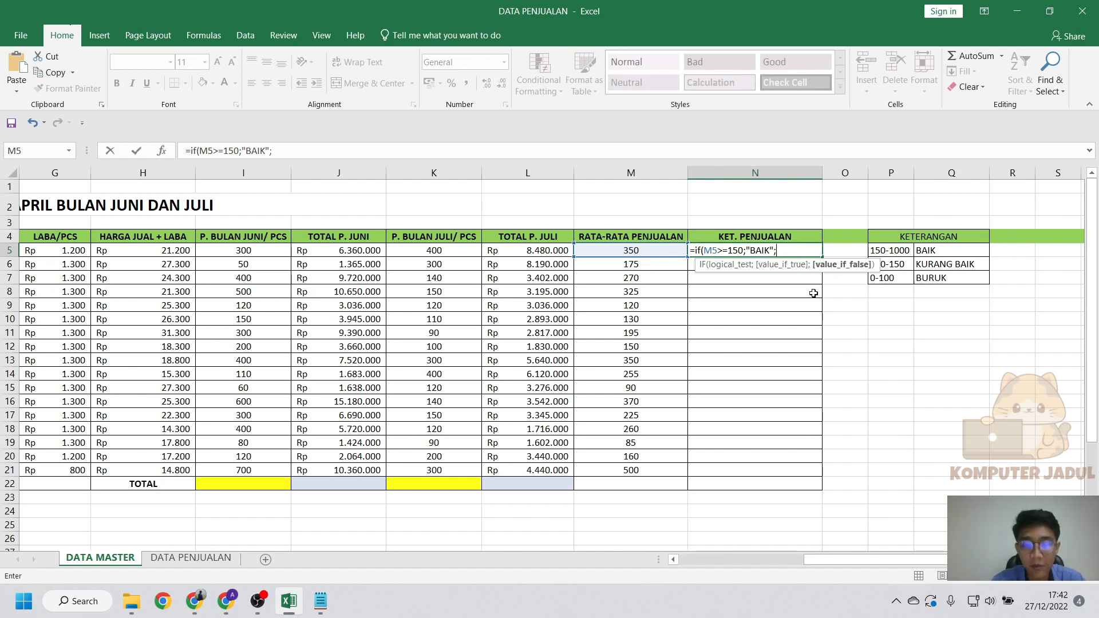
pyautogui.write('if')
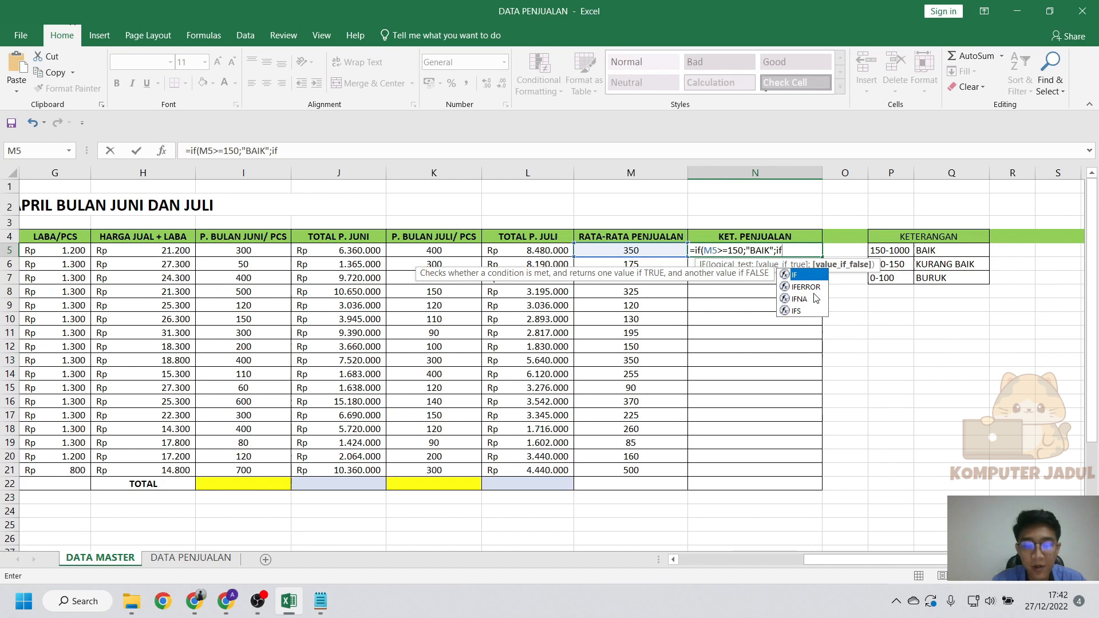
pyautogui.write('(')
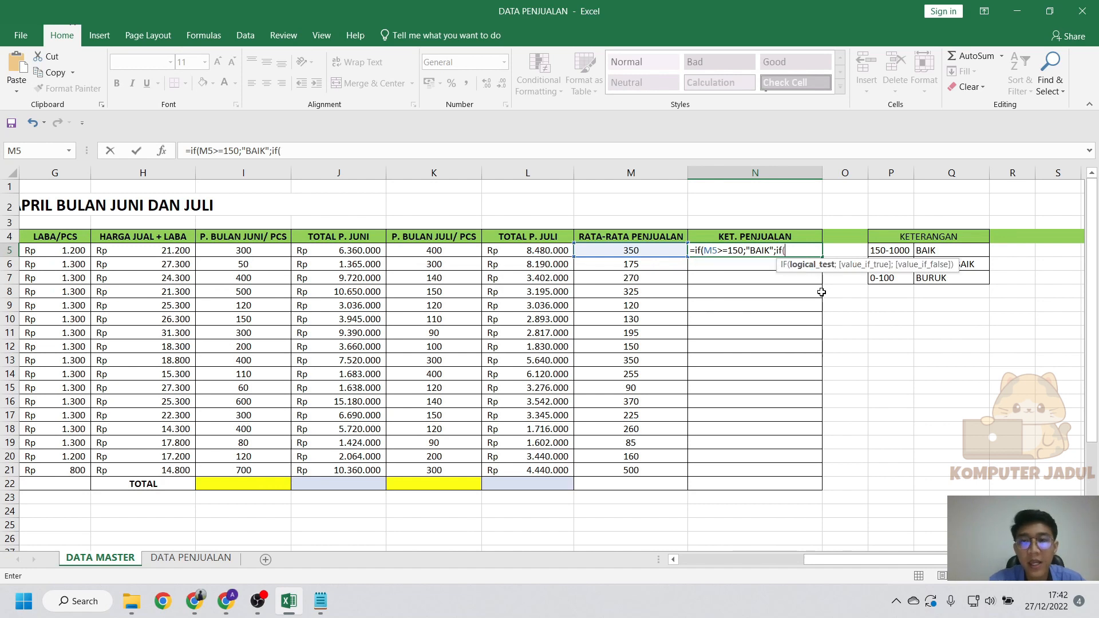
pyautogui.click(650, 250)
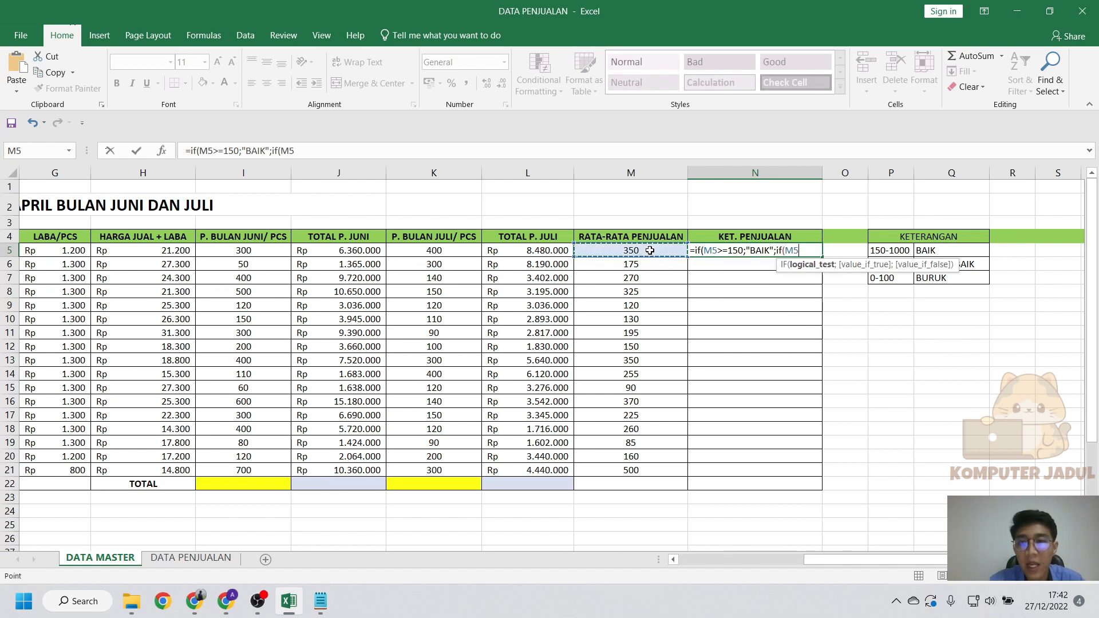
pyautogui.write('>')
pyautogui.write('=1')
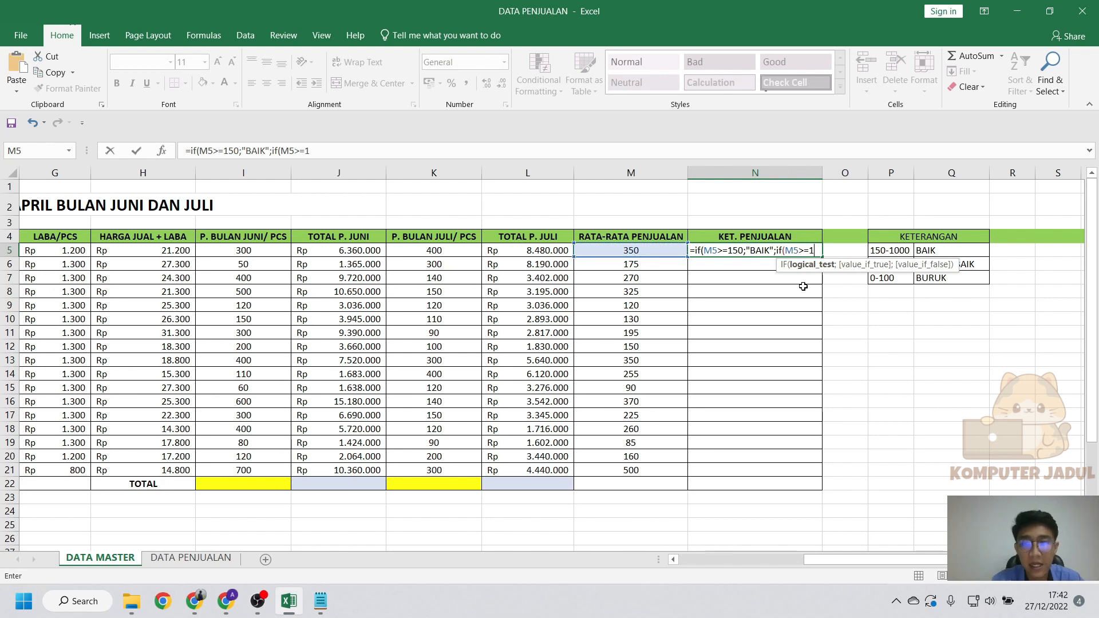
pyautogui.write('00;"KURANG BAIK')
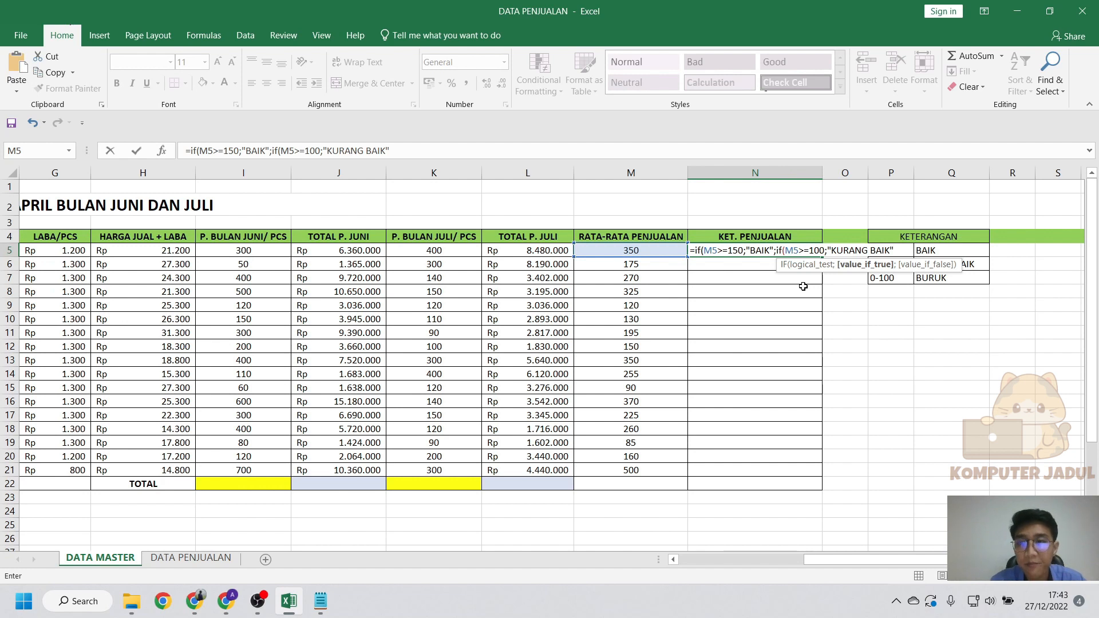
# Complete the N5 formula with a third nested IF returning "BURUK" when M5>=0, accepting the suggested correction of the closing parentheses.
pyautogui.write('";')
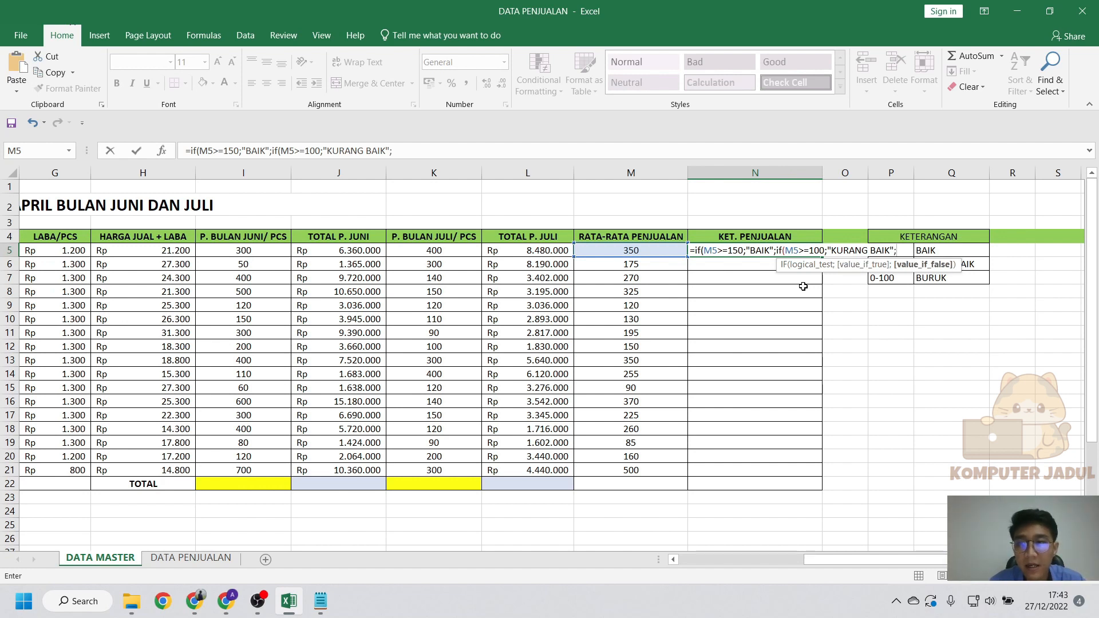
pyautogui.write('if')
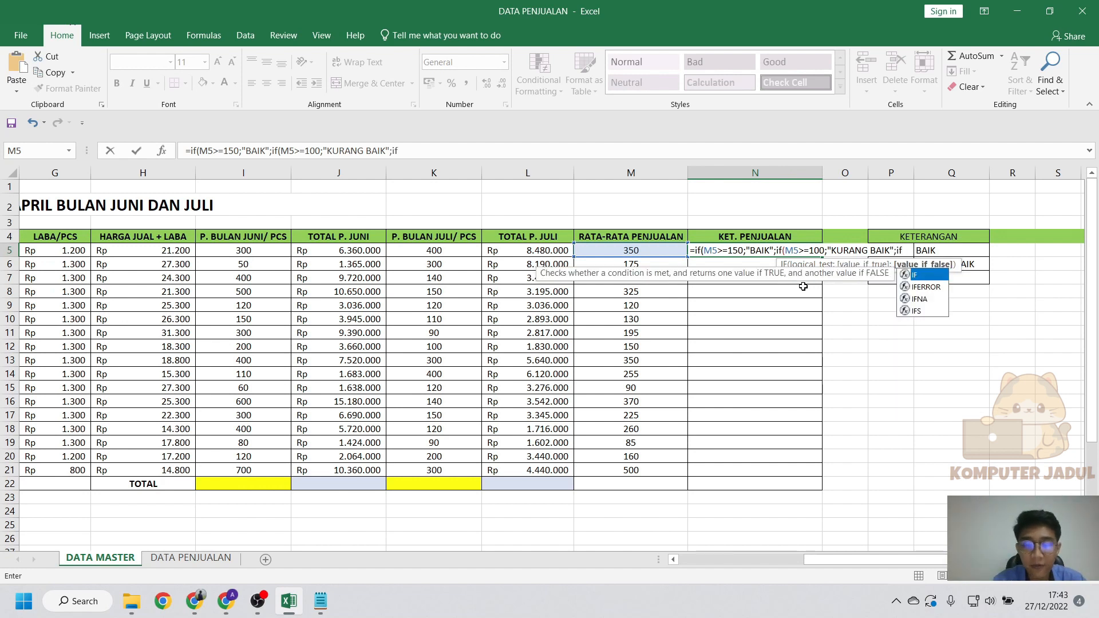
pyautogui.write('(')
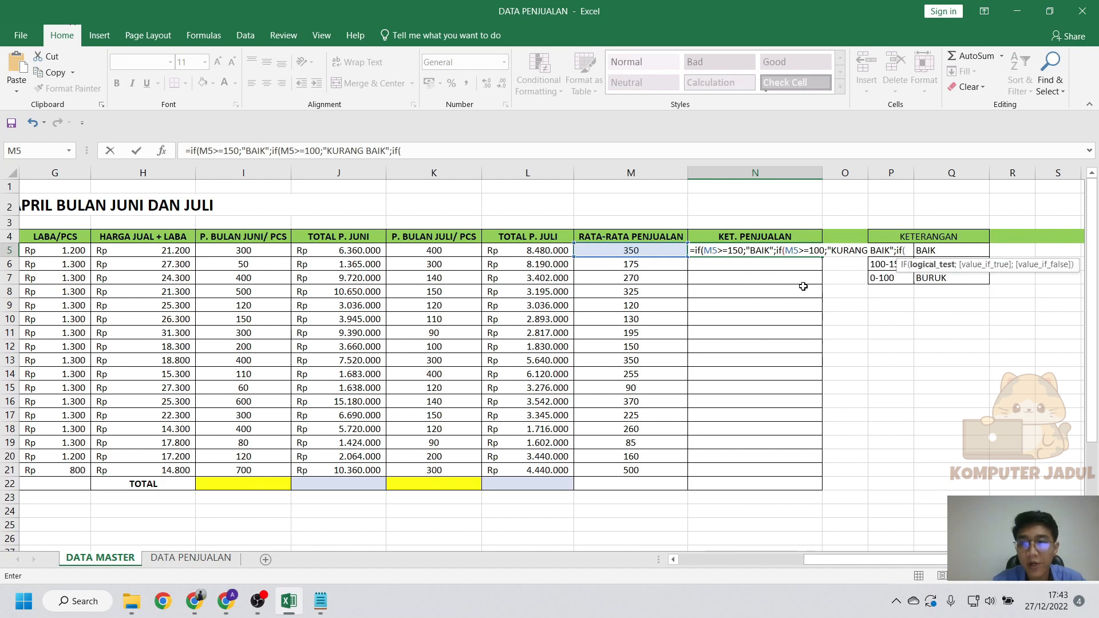
pyautogui.click(652, 250)
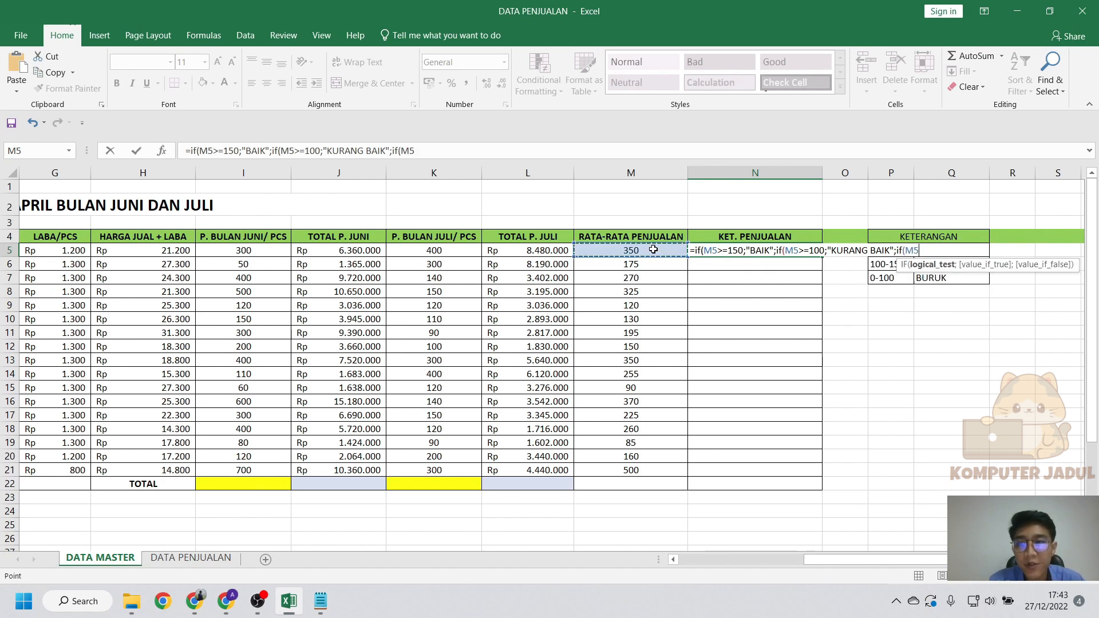
pyautogui.write('>')
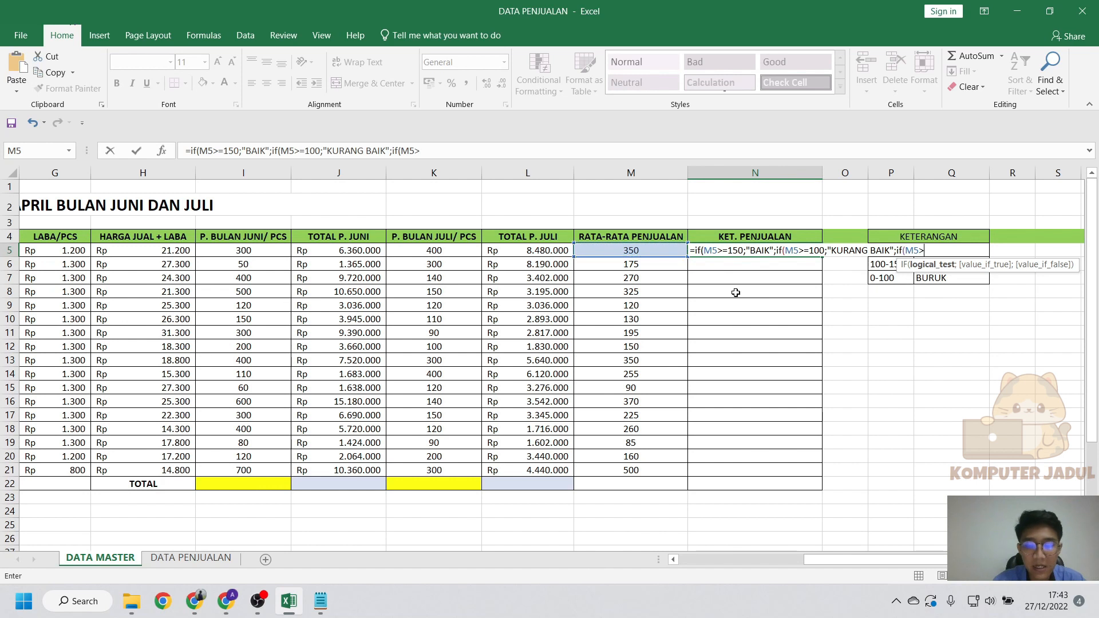
pyautogui.write('=0;"BURUK')
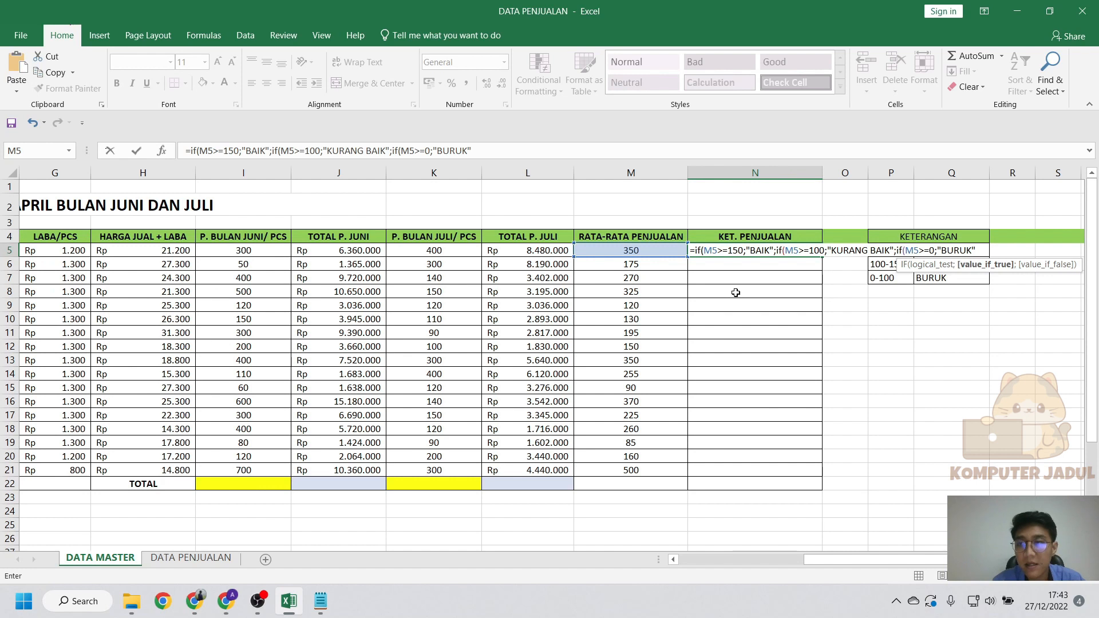
pyautogui.press('Return')
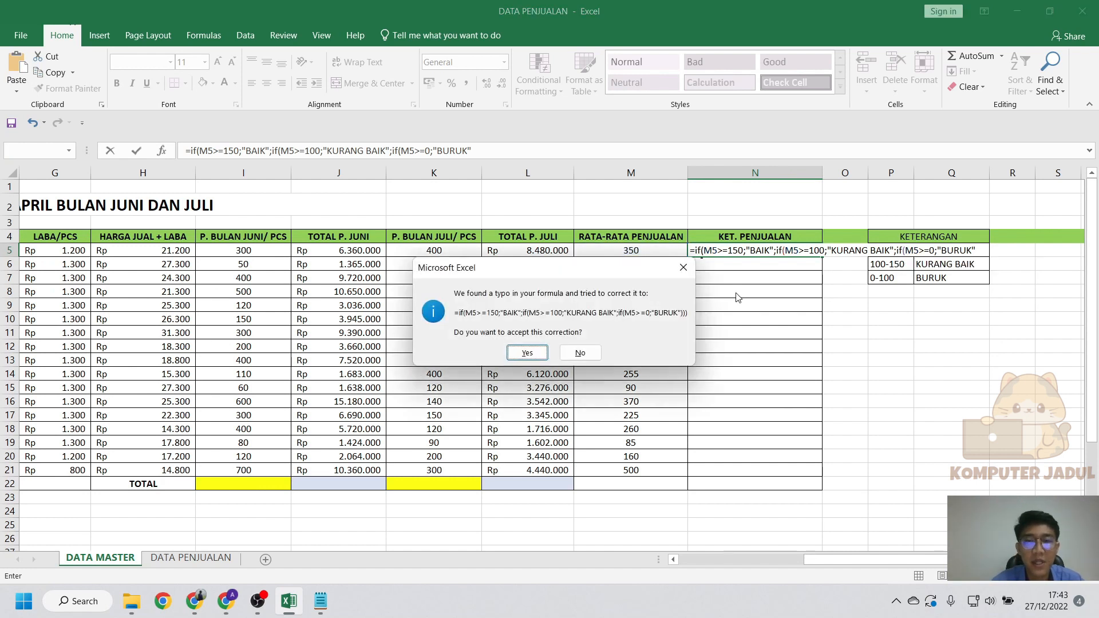
pyautogui.press('Return')
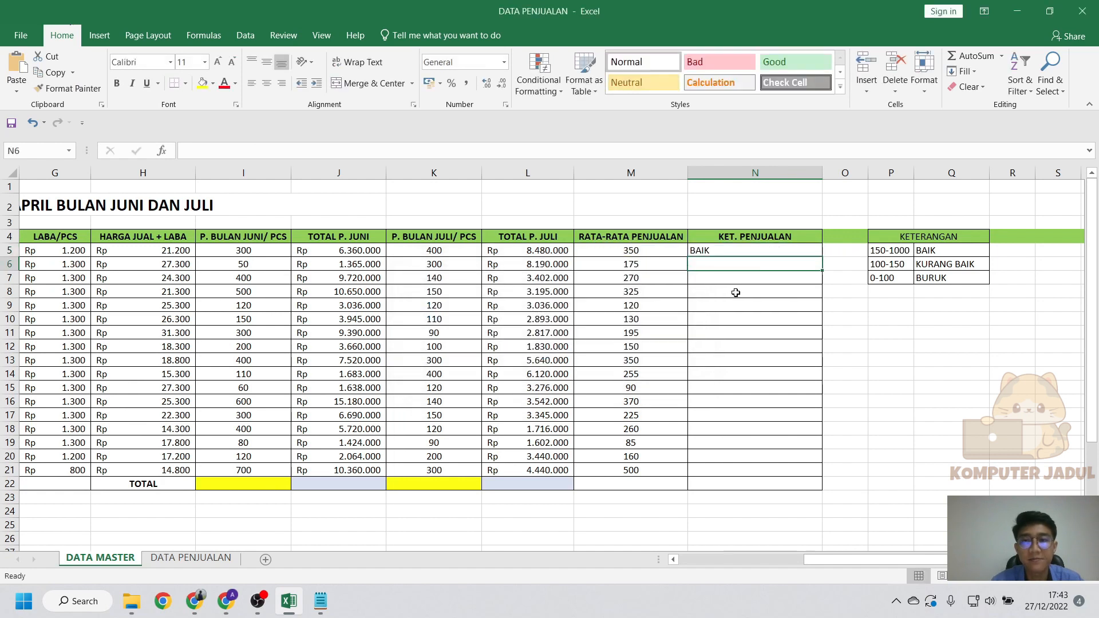
# Fill the KET. PENJUALAN formula from N5 down through N21.
pyautogui.click(740, 252)
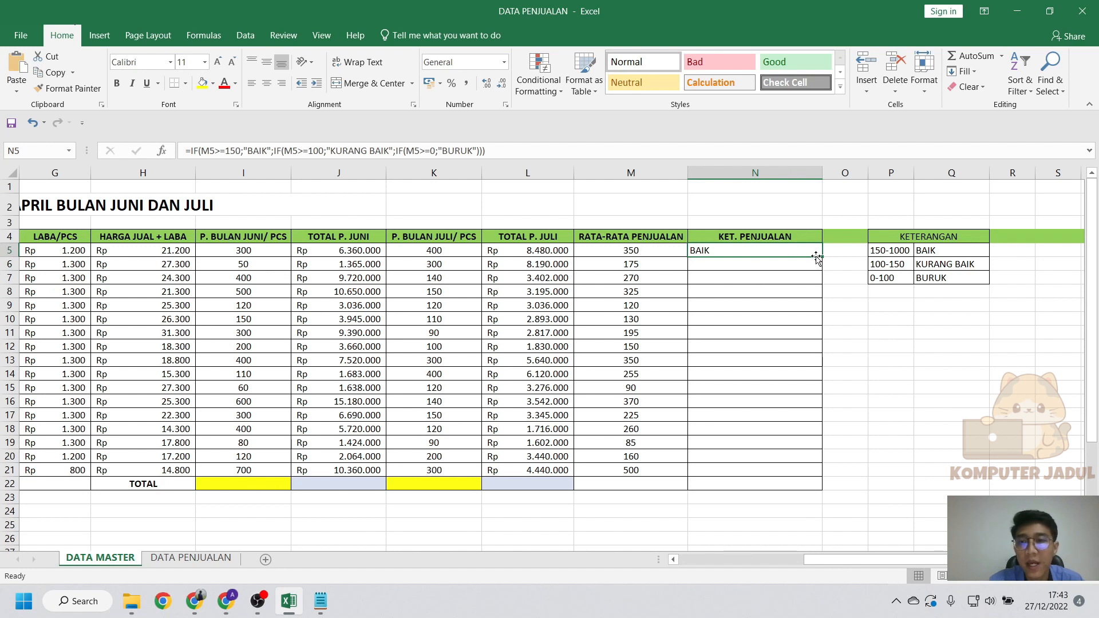
pyautogui.moveTo(823, 259); pyautogui.dragTo(822, 472)
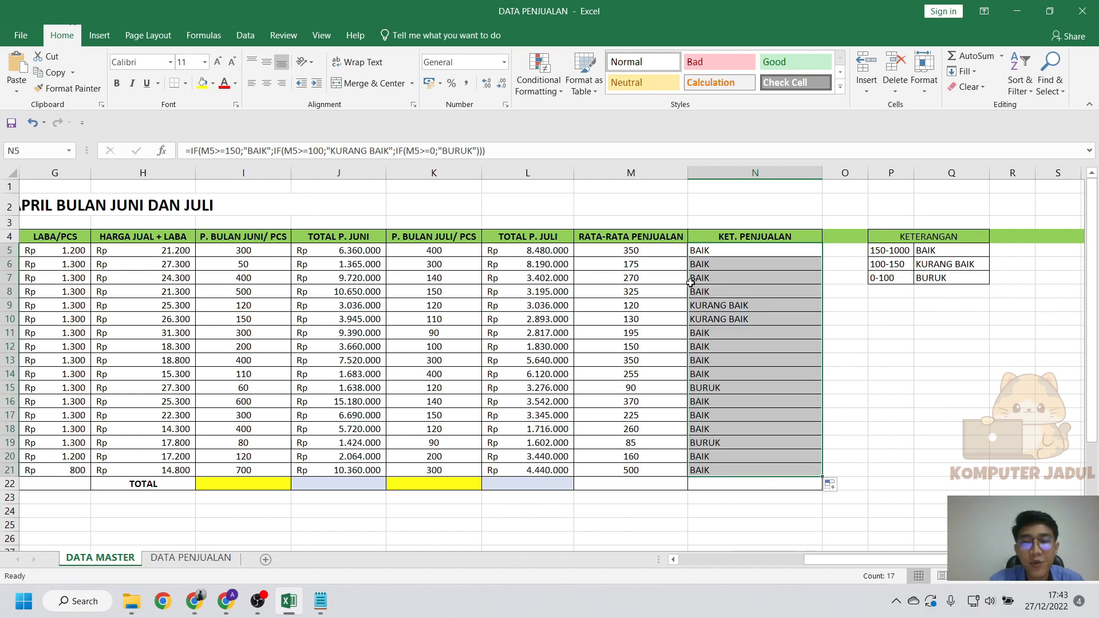
# Narrow the KET. PENJUALAN column to fit its heading and centre the ratings in N5:N21 horizontally.
pyautogui.moveTo(823, 173); pyautogui.dragTo(790, 173)
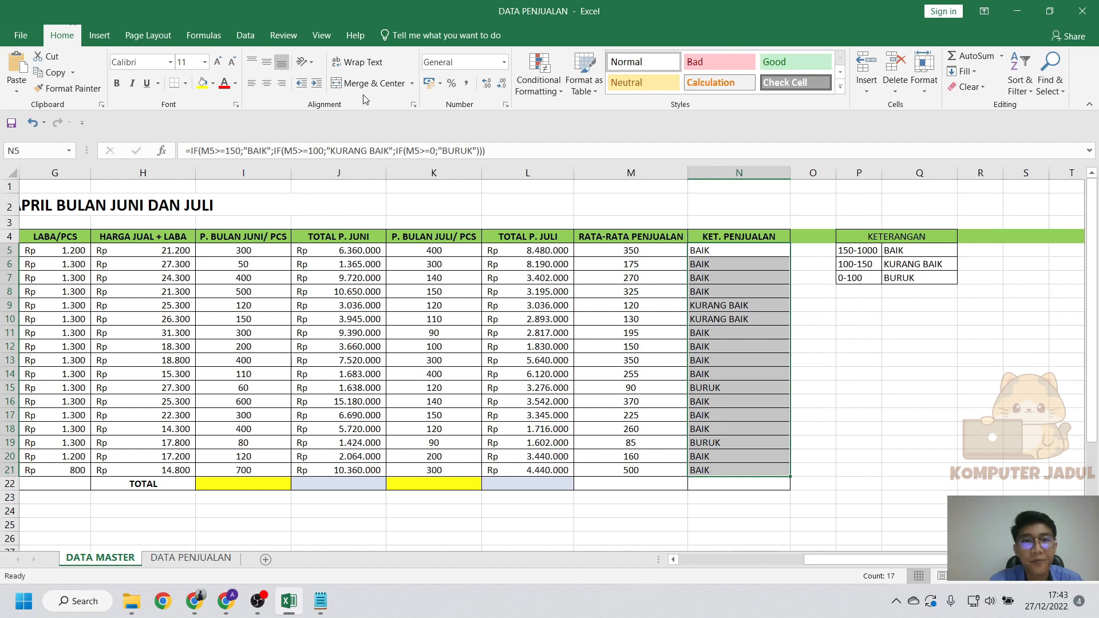
pyautogui.click(266, 86)
pyautogui.click(836, 310)
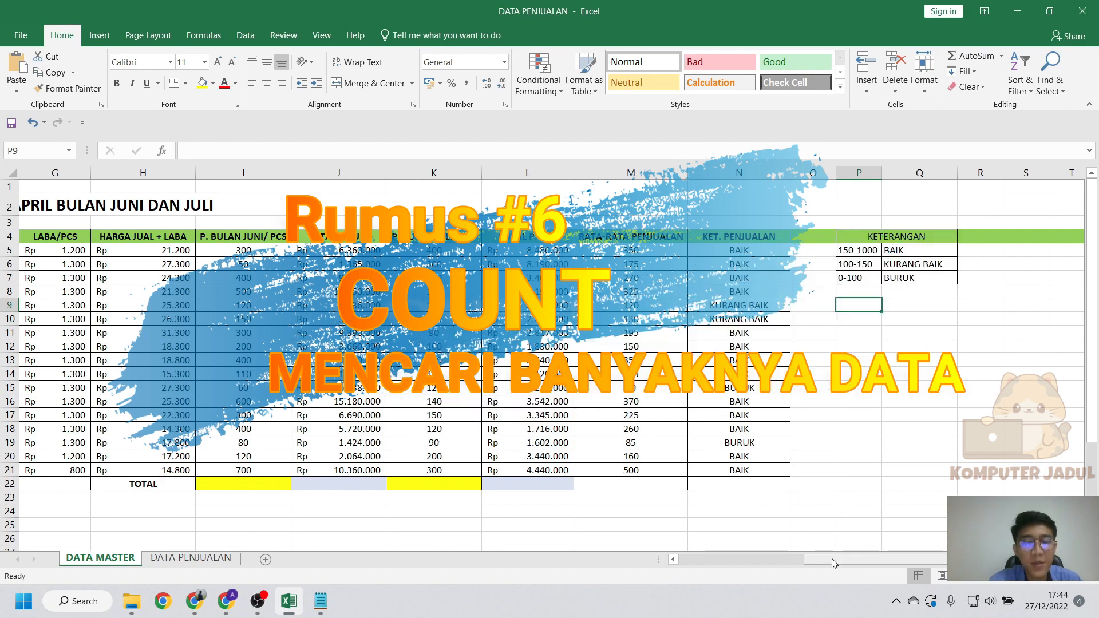
# Total the P. BULAN JUNI/ PCS column with the formula =SUM(I5:I21) in I22.
pyautogui.moveTo(832, 559); pyautogui.dragTo(361, 565)
pyautogui.moveTo(691, 566); pyautogui.dragTo(691, 565)
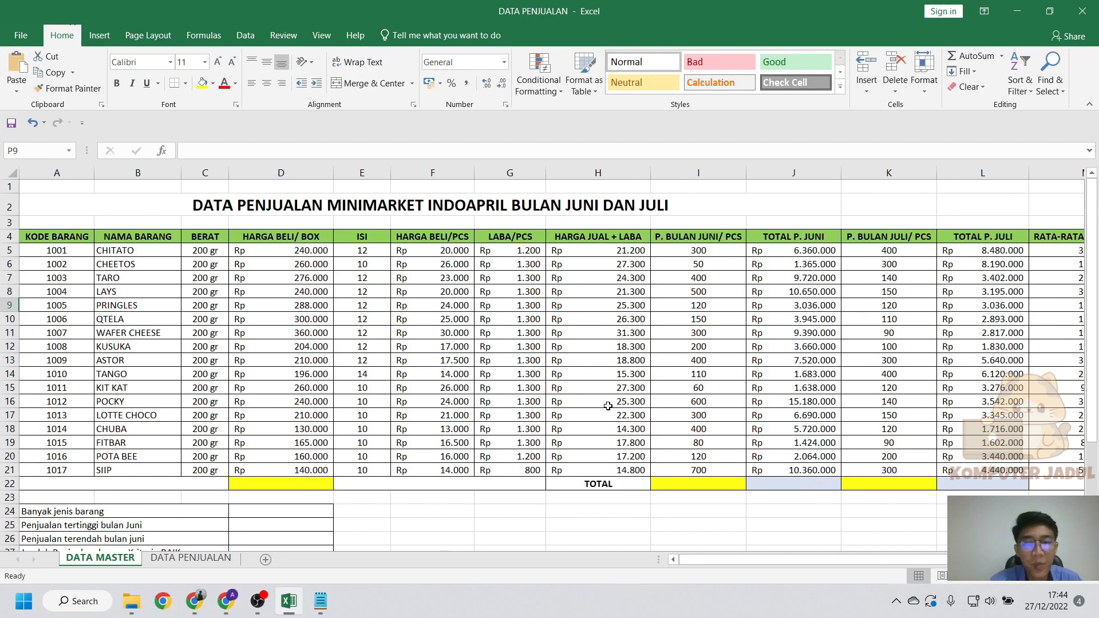
pyautogui.click(683, 482)
pyautogui.write('=')
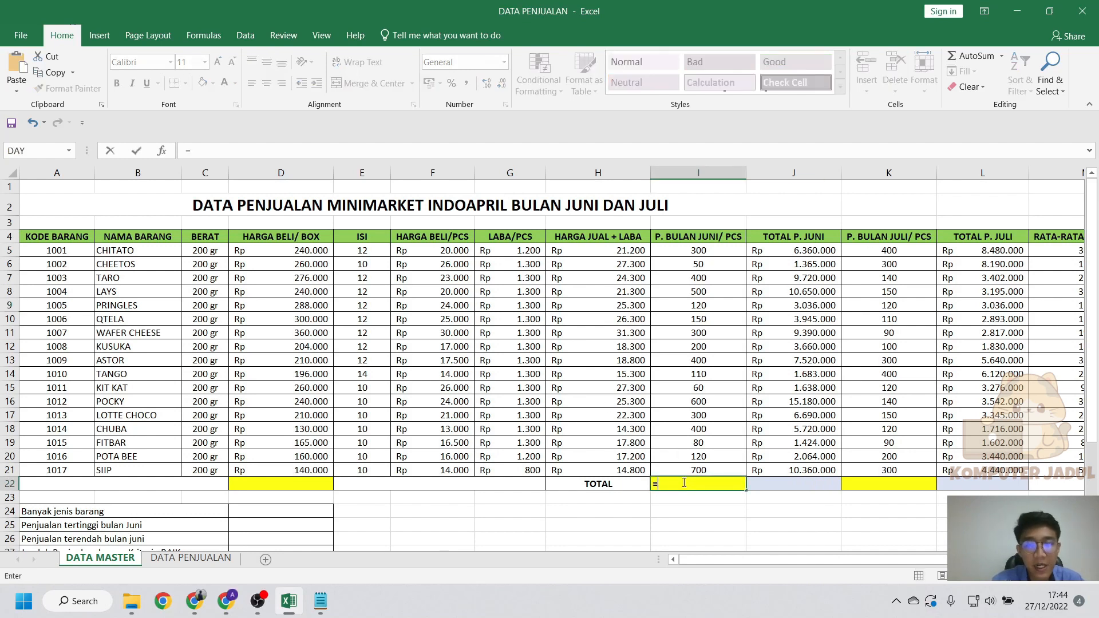
pyautogui.write('sum')
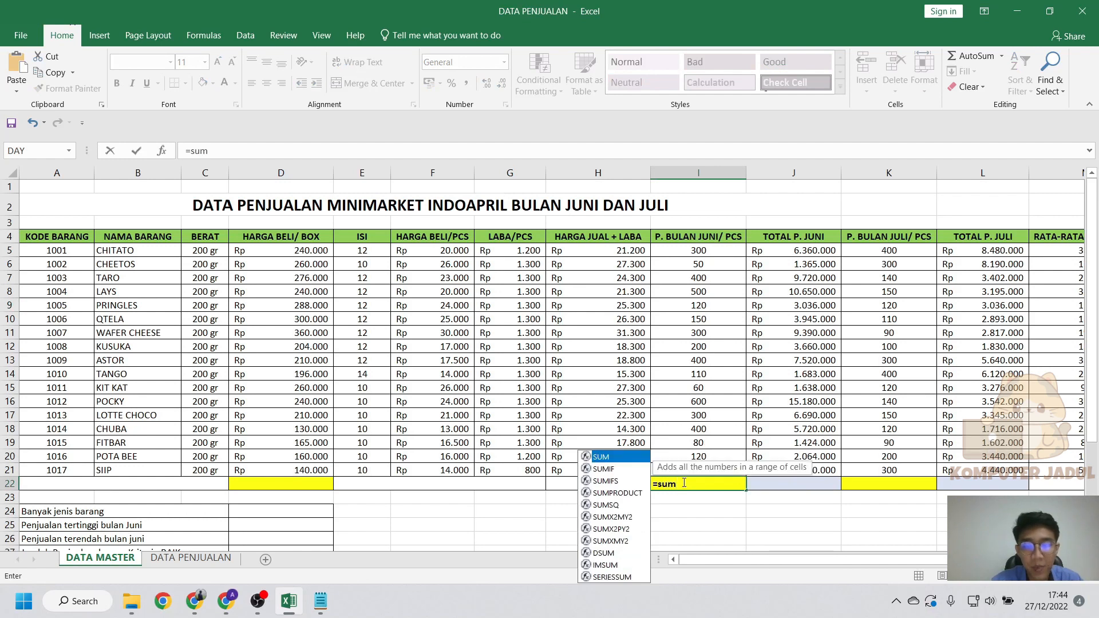
pyautogui.write('(')
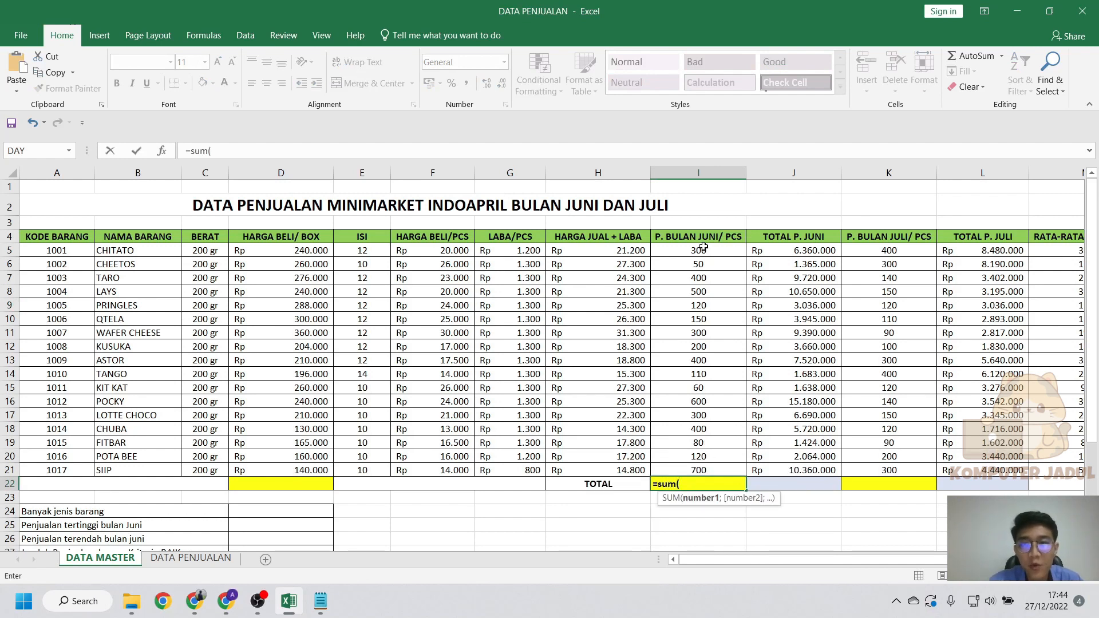
pyautogui.moveTo(704, 248); pyautogui.dragTo(718, 450)
pyautogui.write(')')
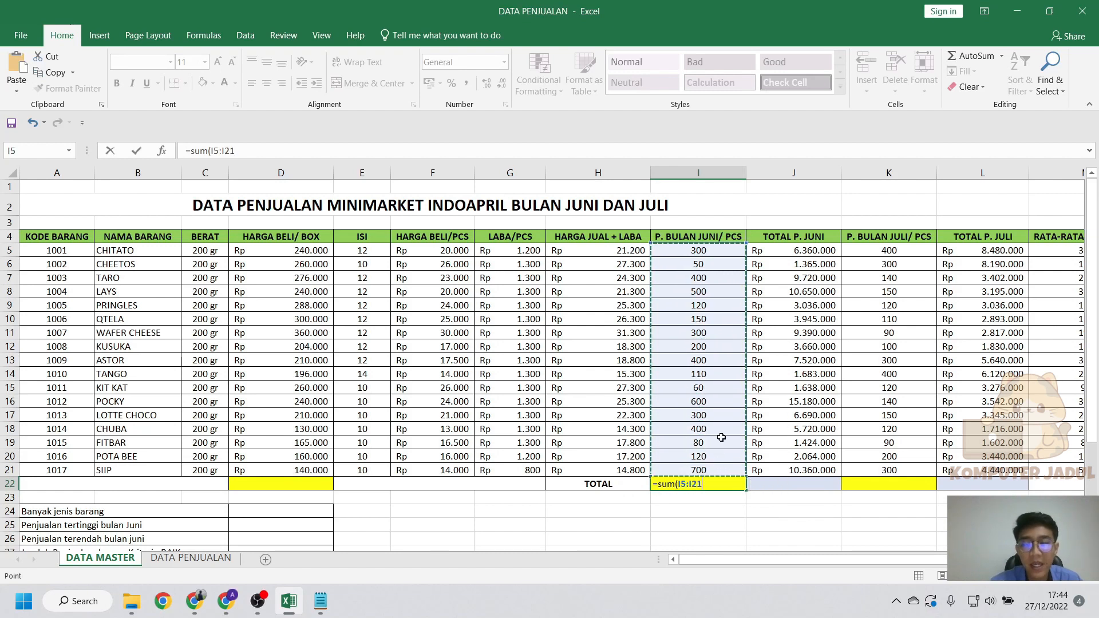
pyautogui.press('Return')
pyautogui.click(715, 484)
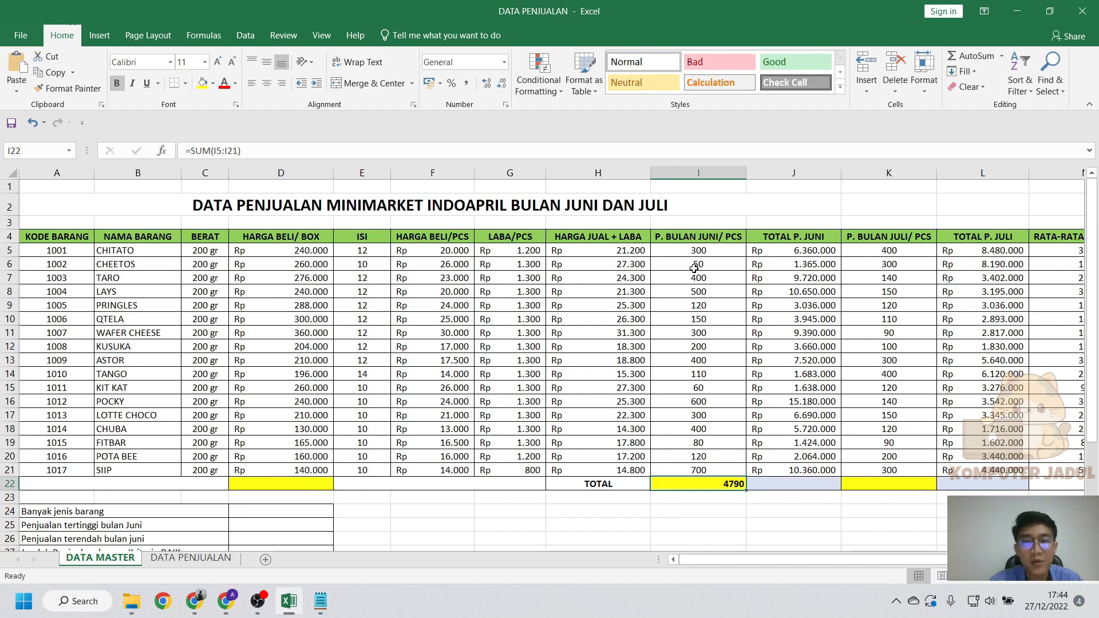
# Total the P. BULAN JULI/ PCS column with the formula =SUM(K5:K21) in K22.
pyautogui.click(866, 484)
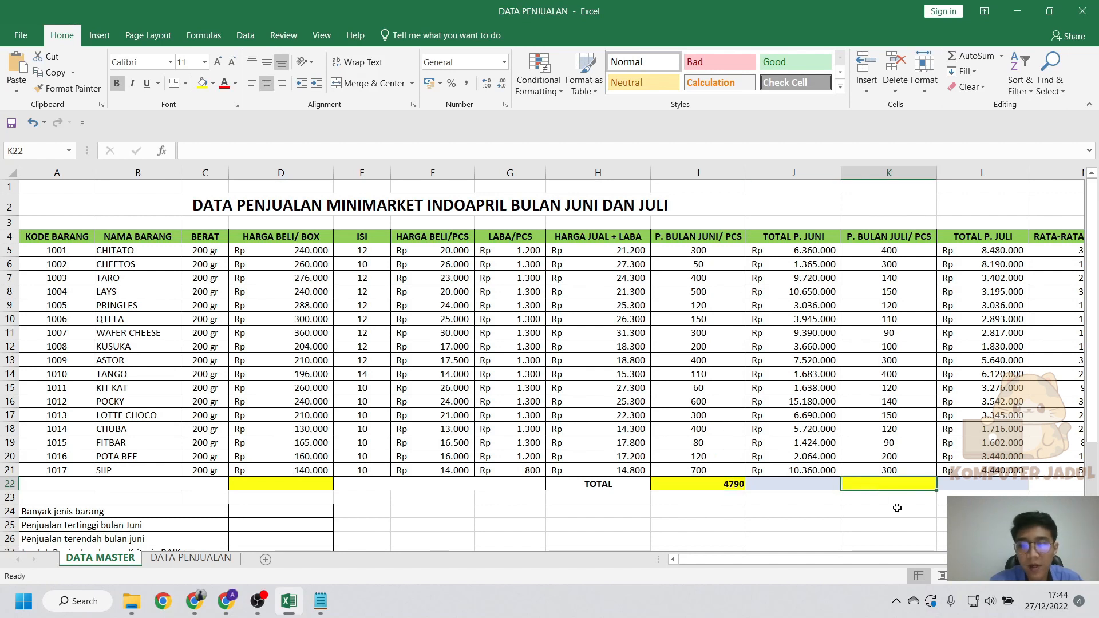
pyautogui.write('=sum')
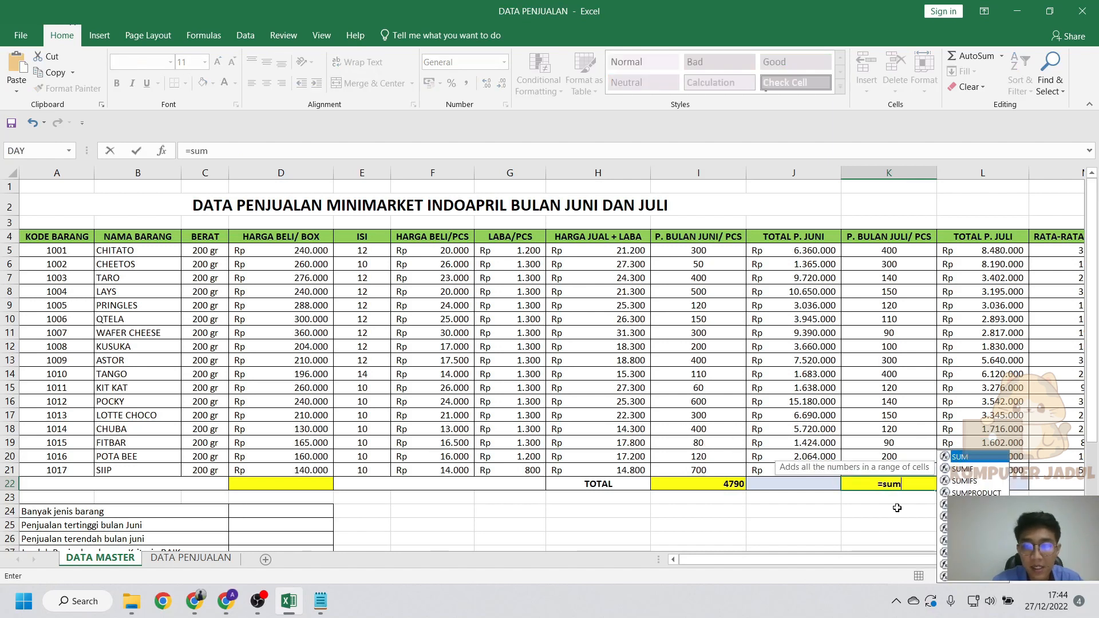
pyautogui.write('(')
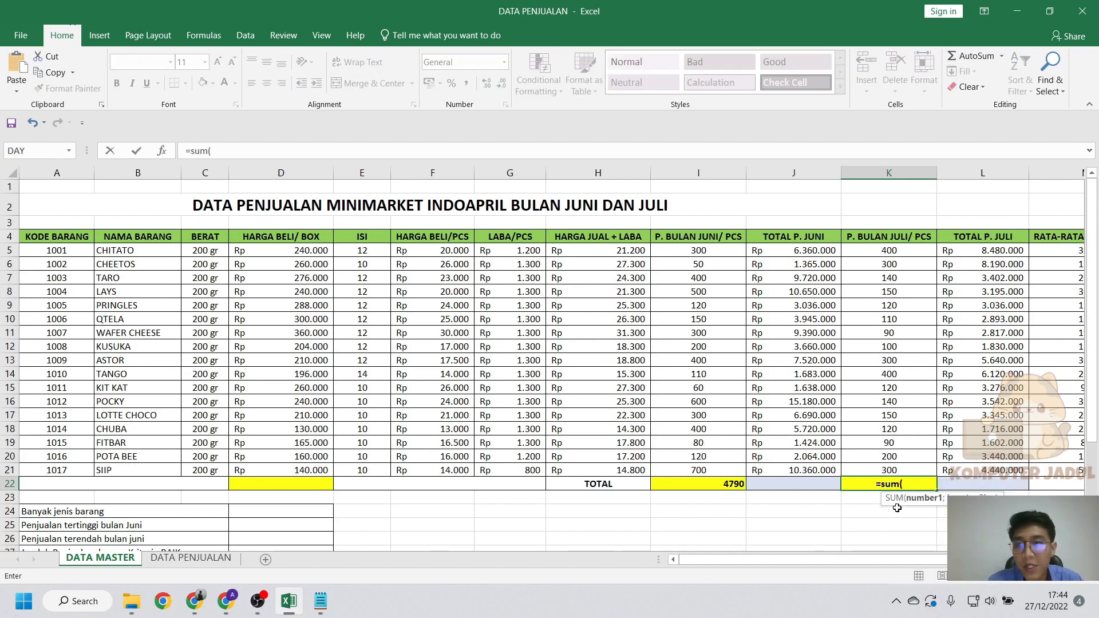
pyautogui.moveTo(904, 250); pyautogui.dragTo(900, 467)
pyautogui.write(')')
pyautogui.press('Return')
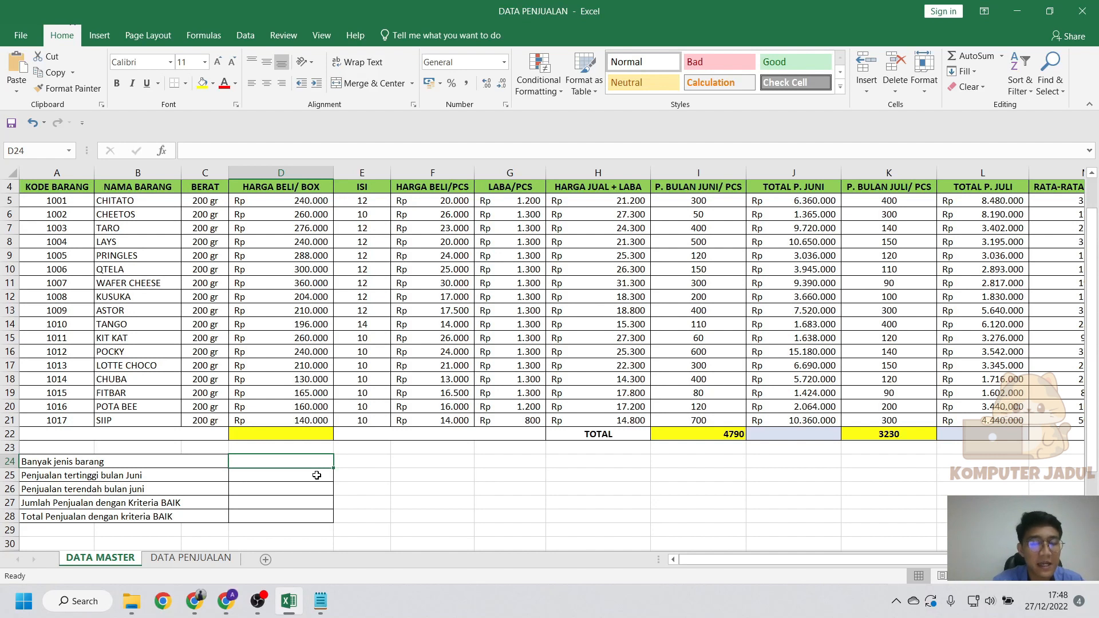
# Count the item types for Banyak jenis barang with the formula =COUNT(A5:A21) in D24.
pyautogui.write('=')
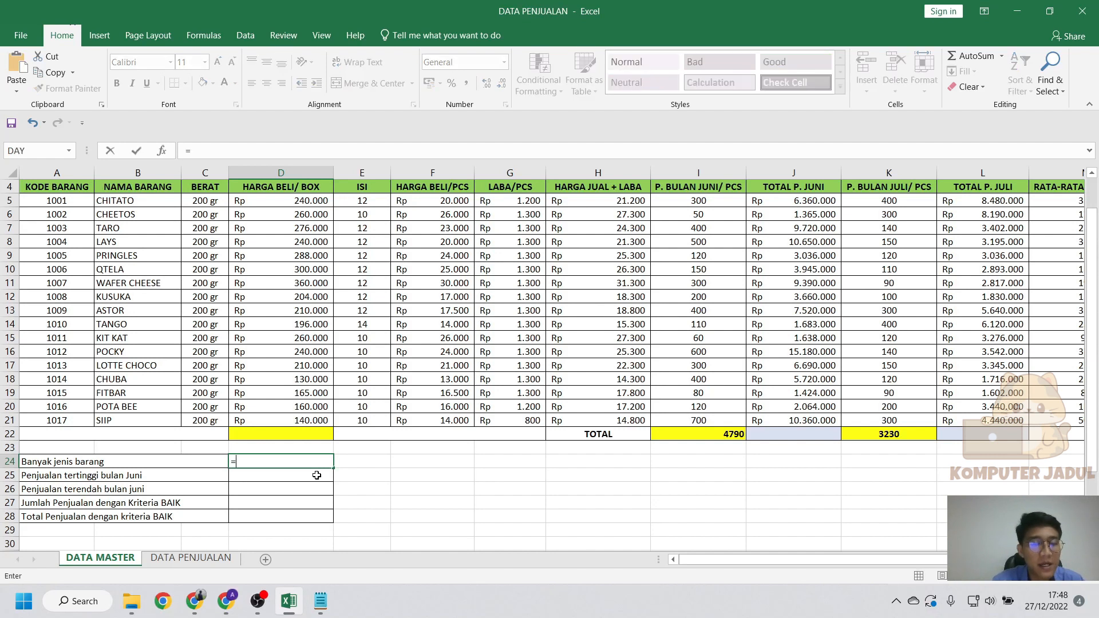
pyautogui.write('coun')
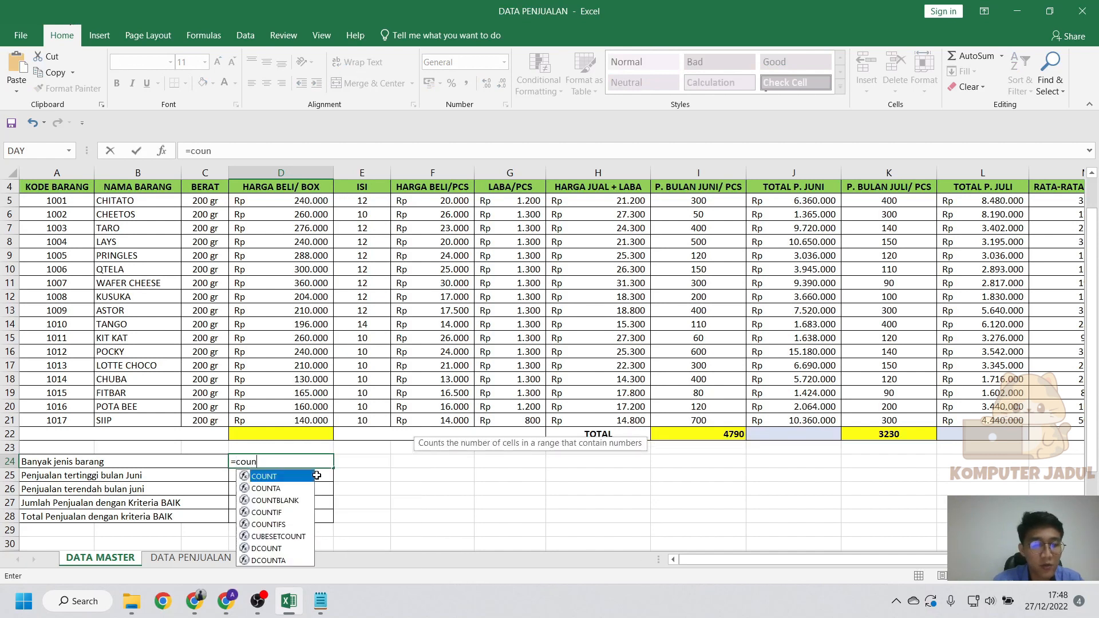
pyautogui.write('t(')
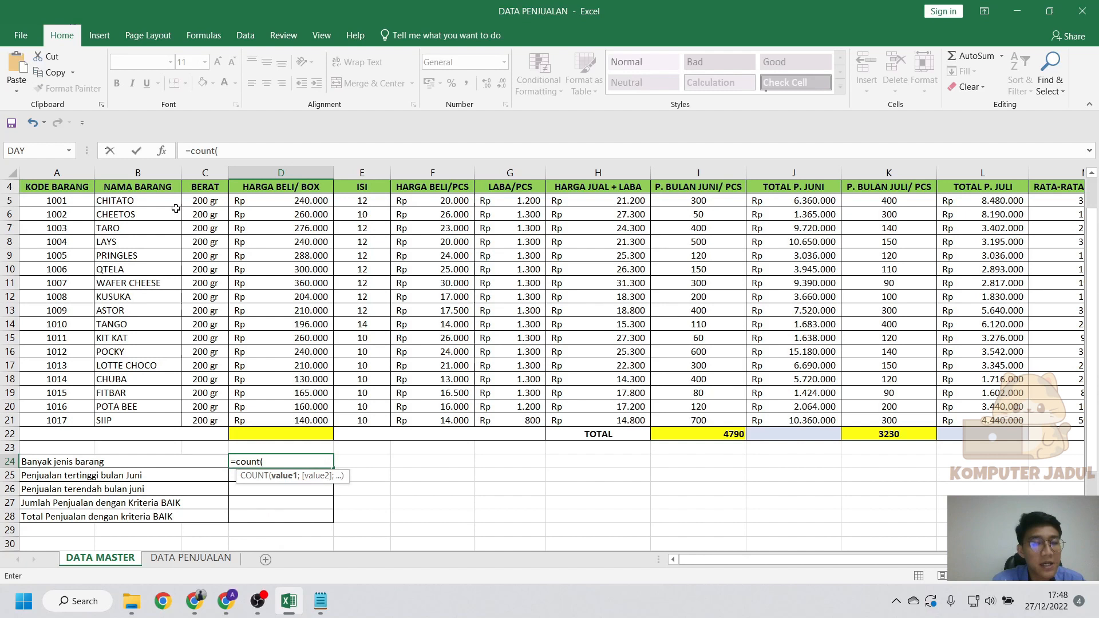
pyautogui.moveTo(69, 202); pyautogui.dragTo(63, 409)
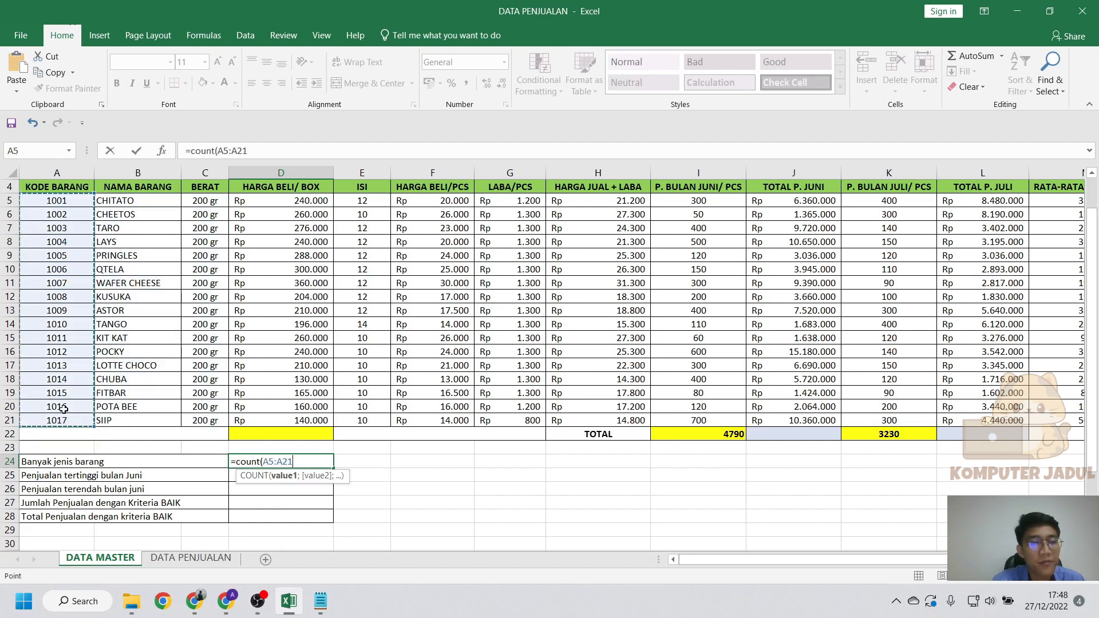
pyautogui.press('Return')
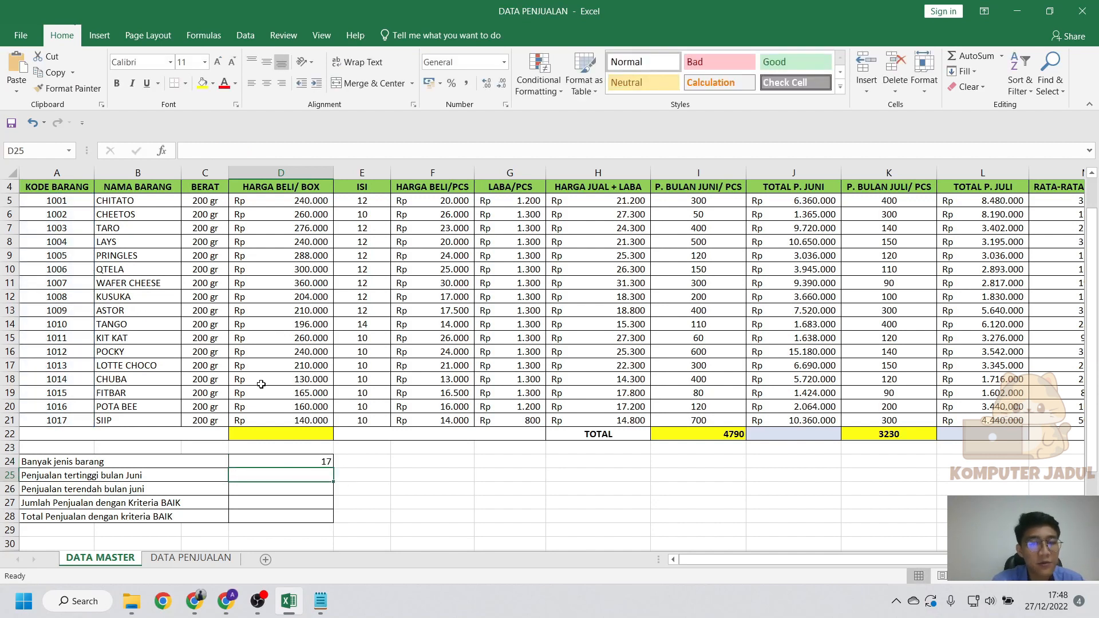
pyautogui.click(311, 460)
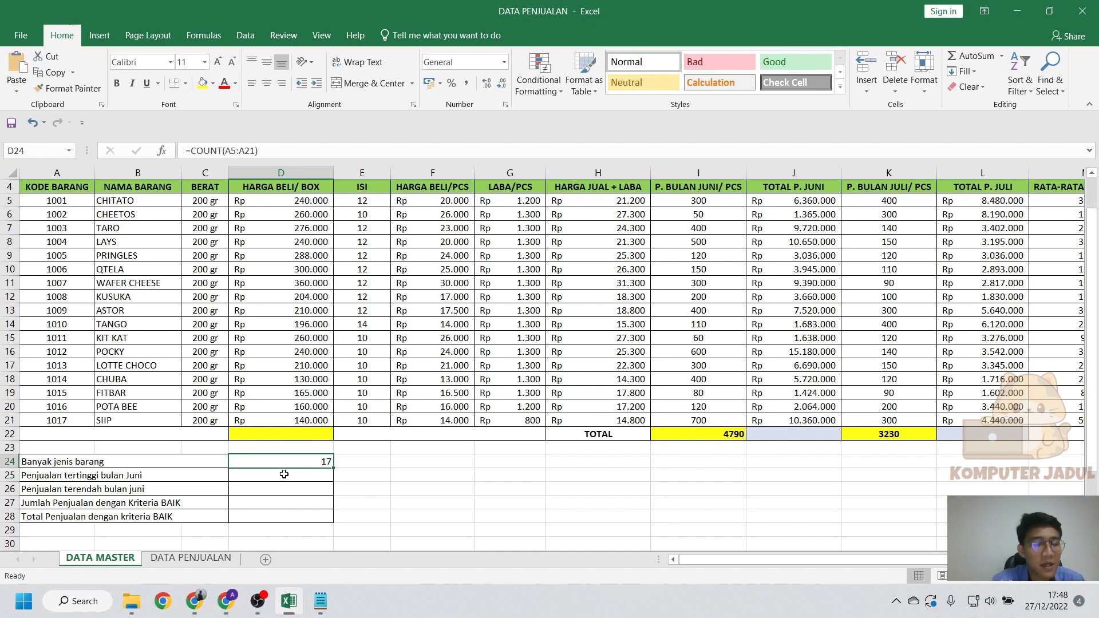
pyautogui.click(360, 463)
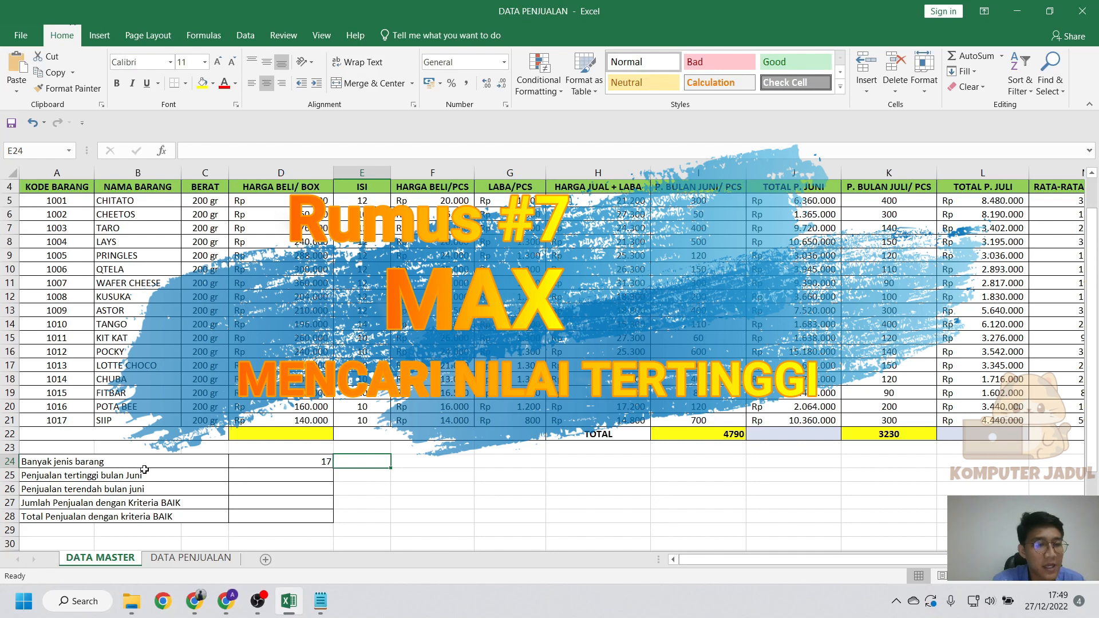
# Find the highest June sales for Penjualan tertinggi bulan Juni with the formula =MAX(I5:I21) in D25.
pyautogui.click(296, 475)
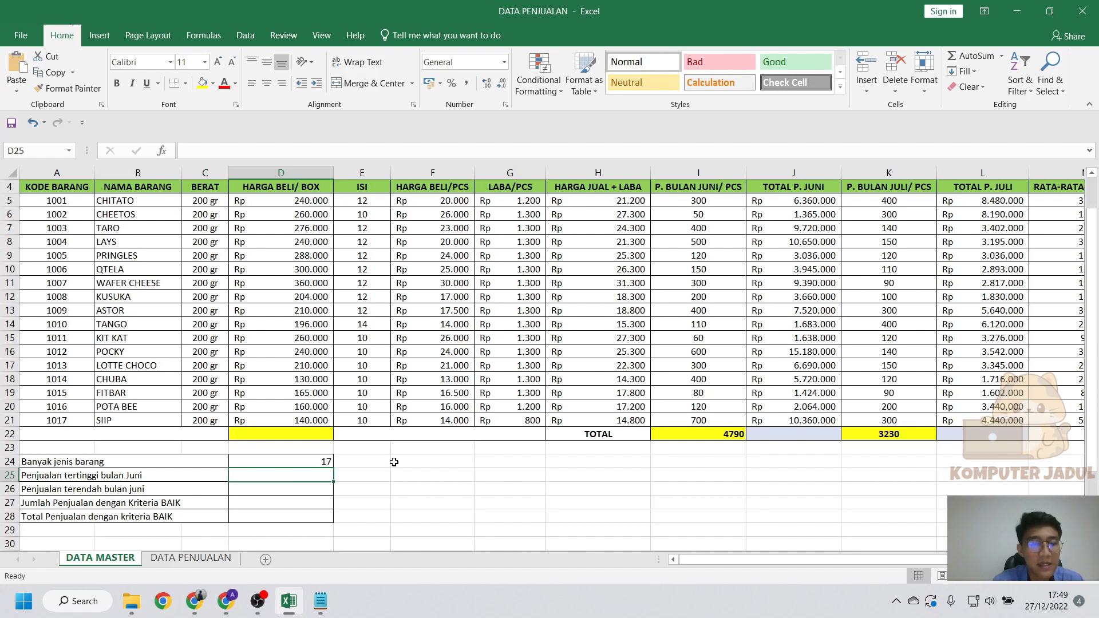
pyautogui.write('=')
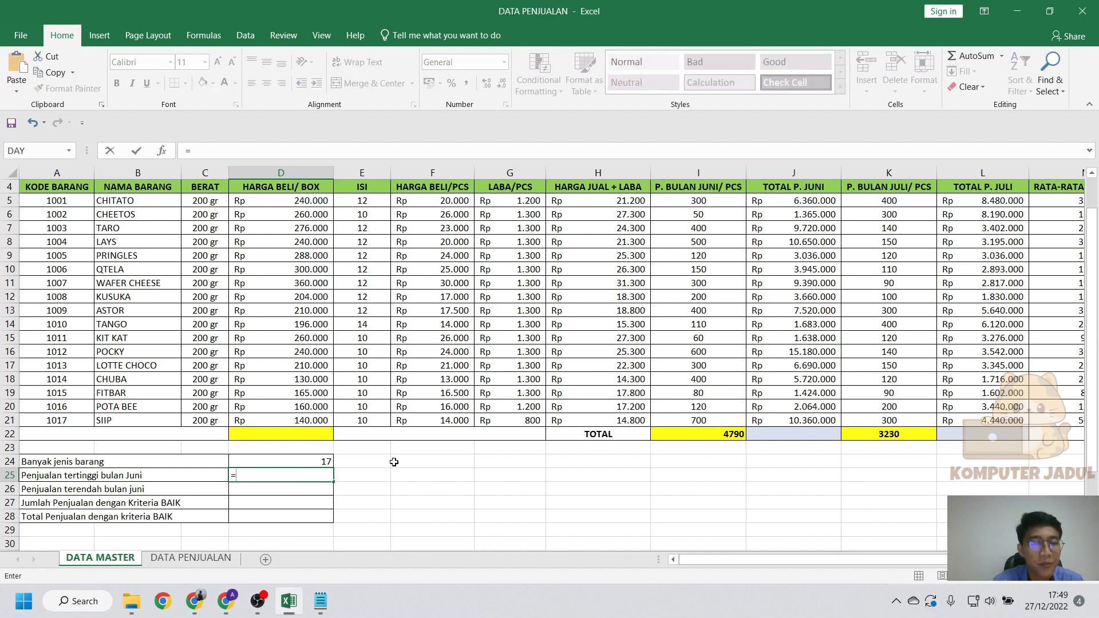
pyautogui.write('max')
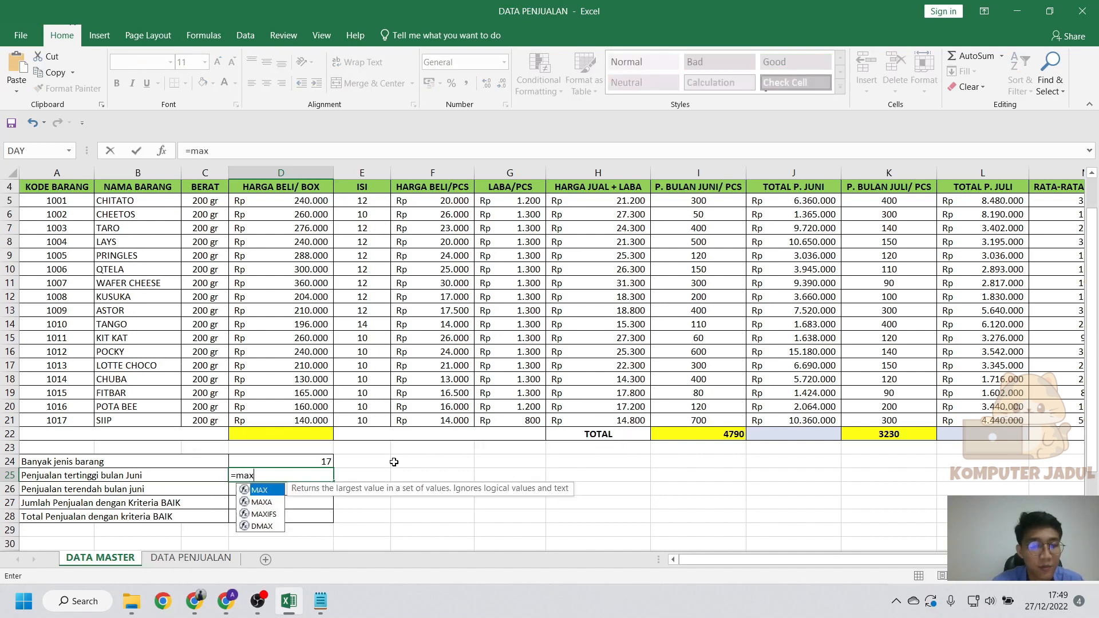
pyautogui.write('(')
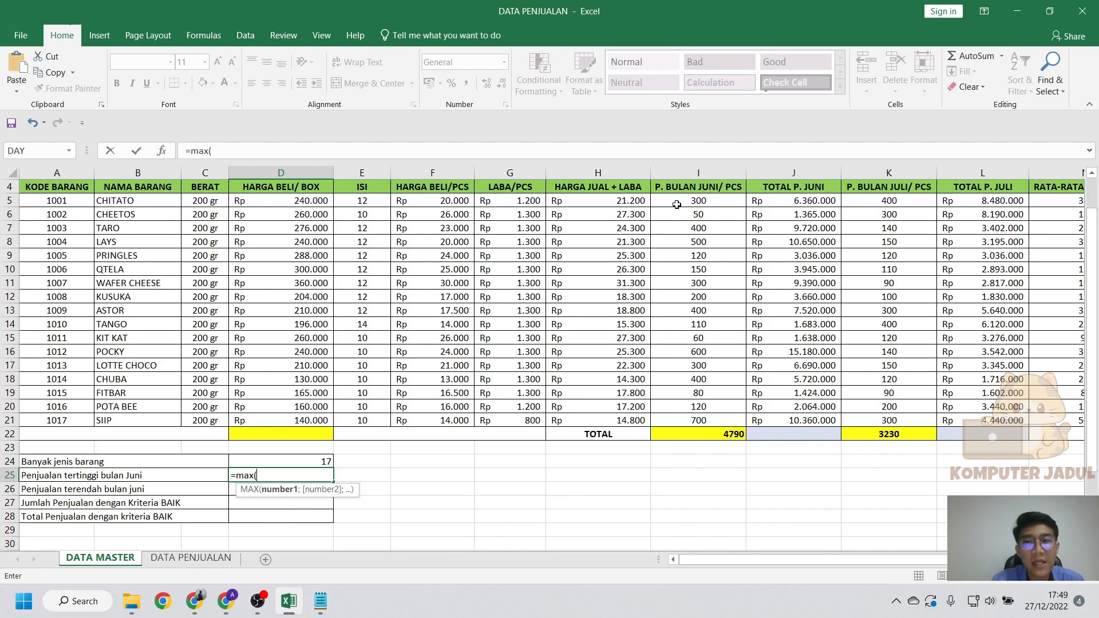
pyautogui.moveTo(681, 200); pyautogui.dragTo(704, 429)
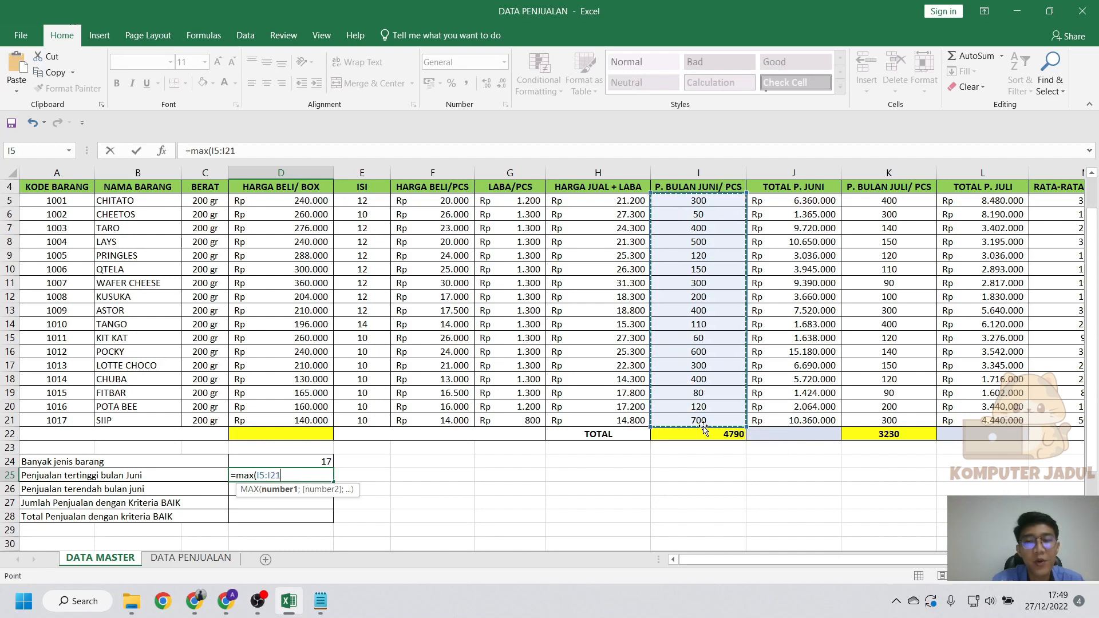
pyautogui.press('Return')
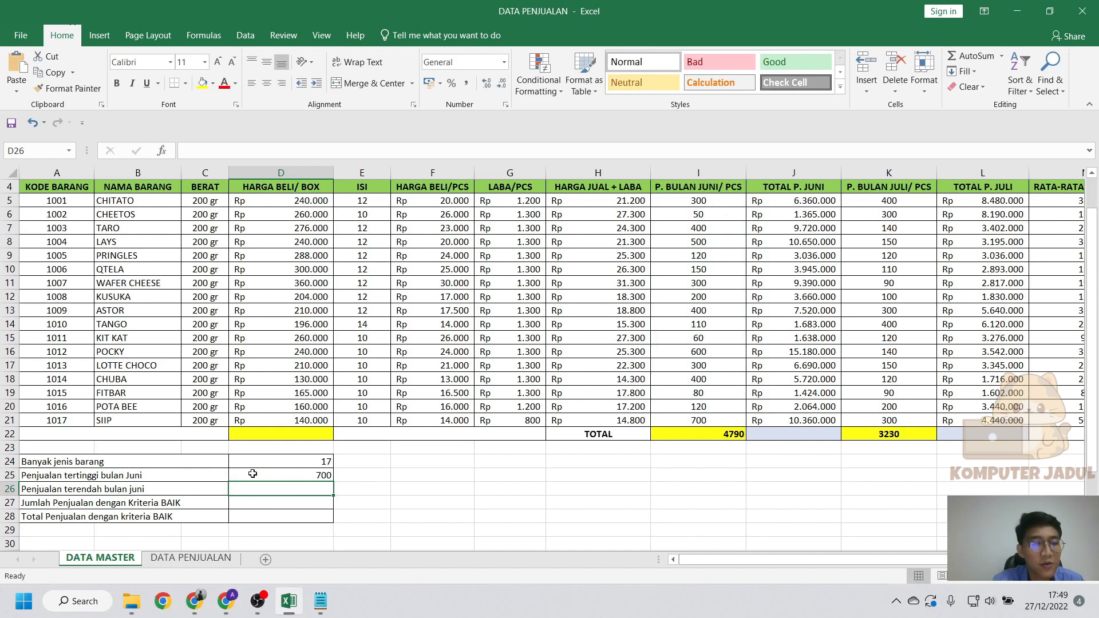
pyautogui.click(242, 470)
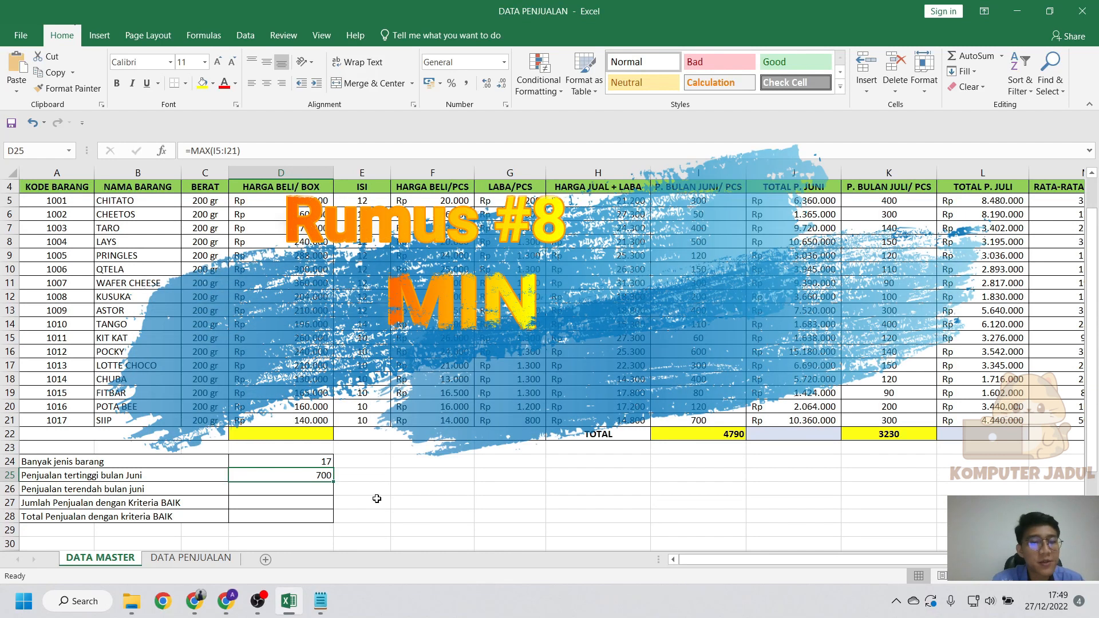
# Find the lowest June sales for Penjualan terendah bulan juni with the formula =MIN(I5:I21) in D26.
pyautogui.scroll(-2, 303, 486)
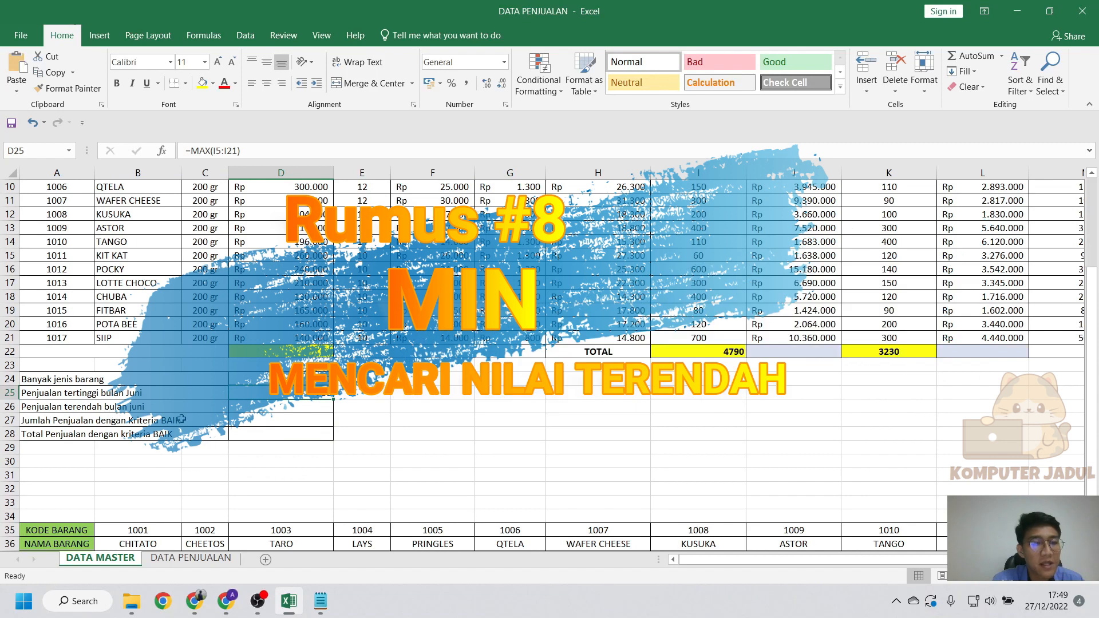
pyautogui.scroll(2, 360, 416)
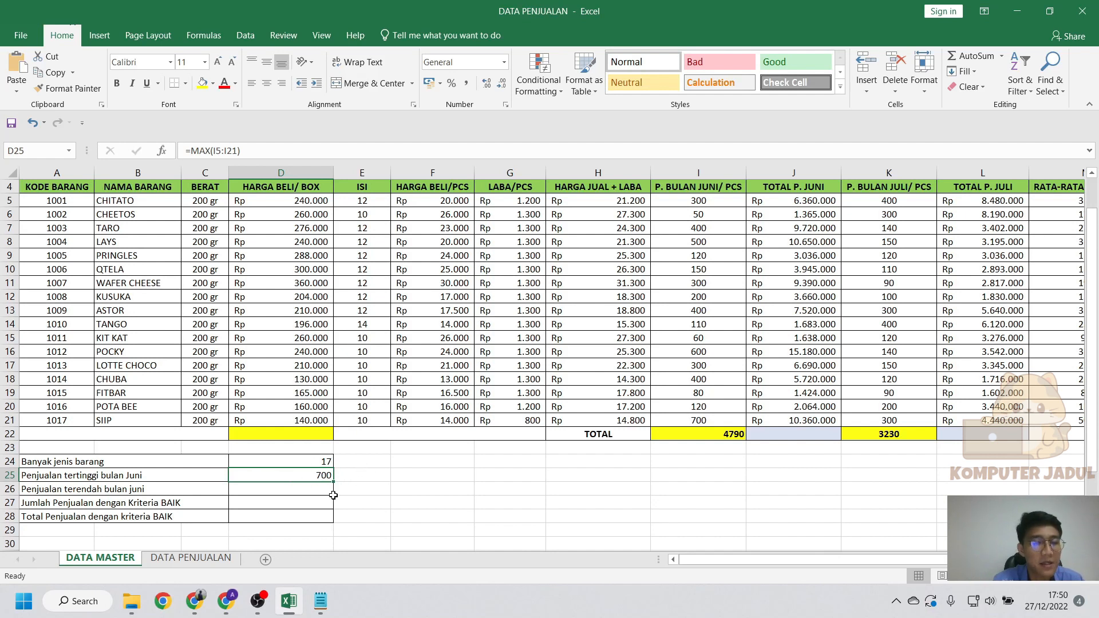
pyautogui.click(320, 492)
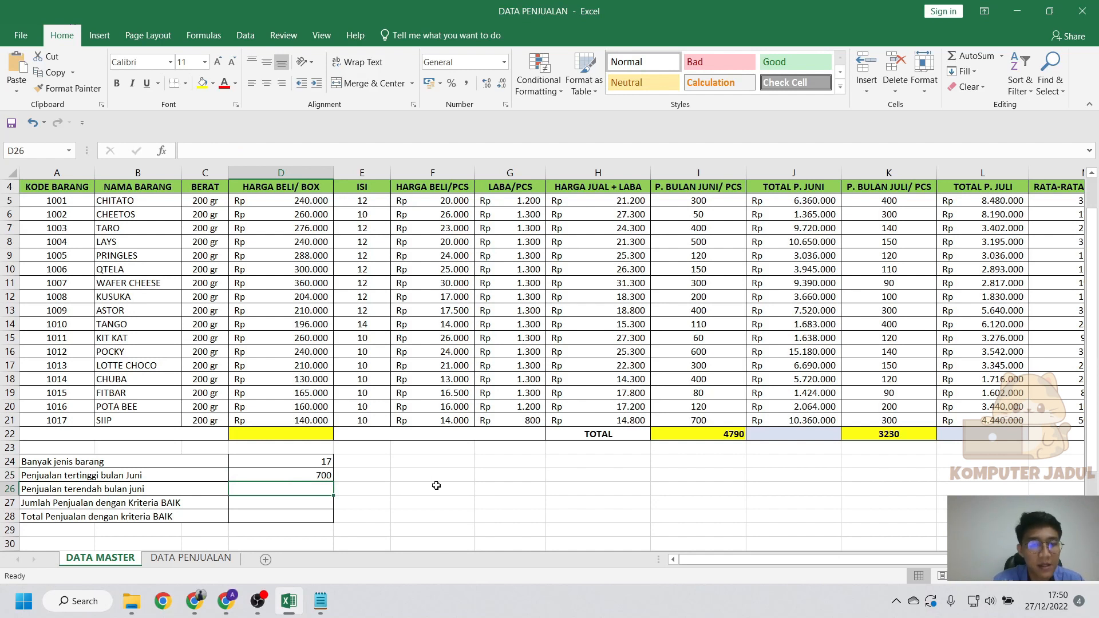
pyautogui.write('=')
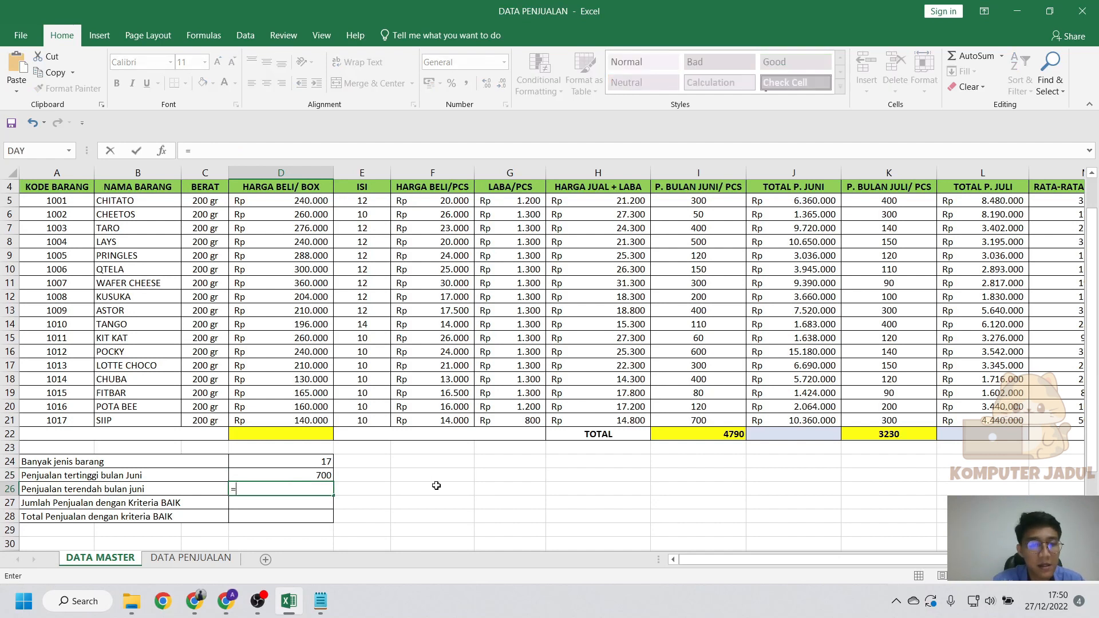
pyautogui.write('min')
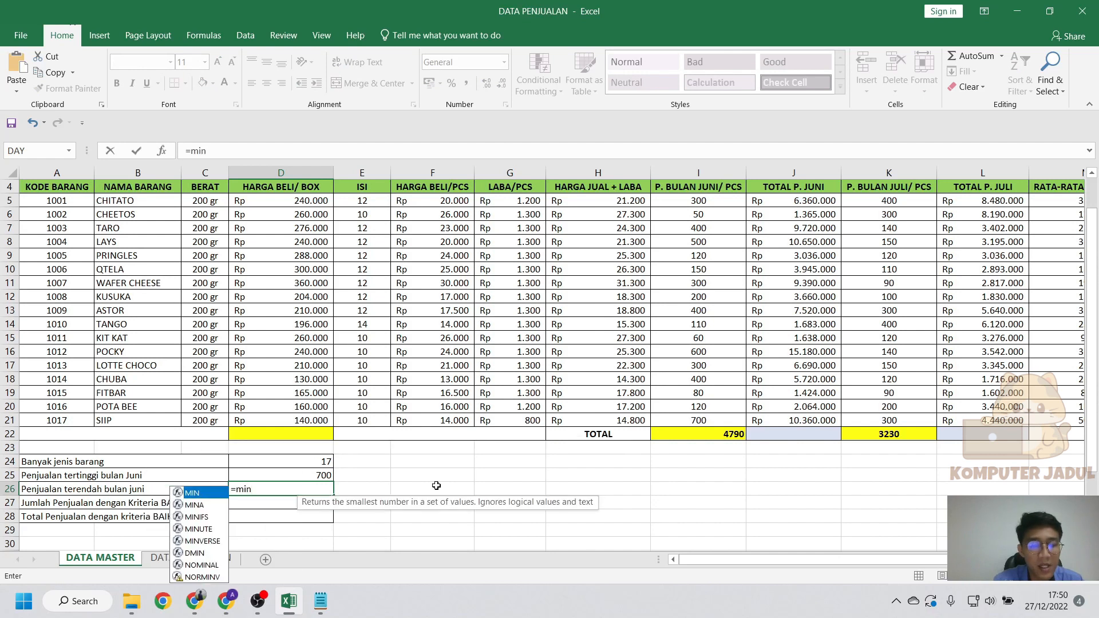
pyautogui.write('(')
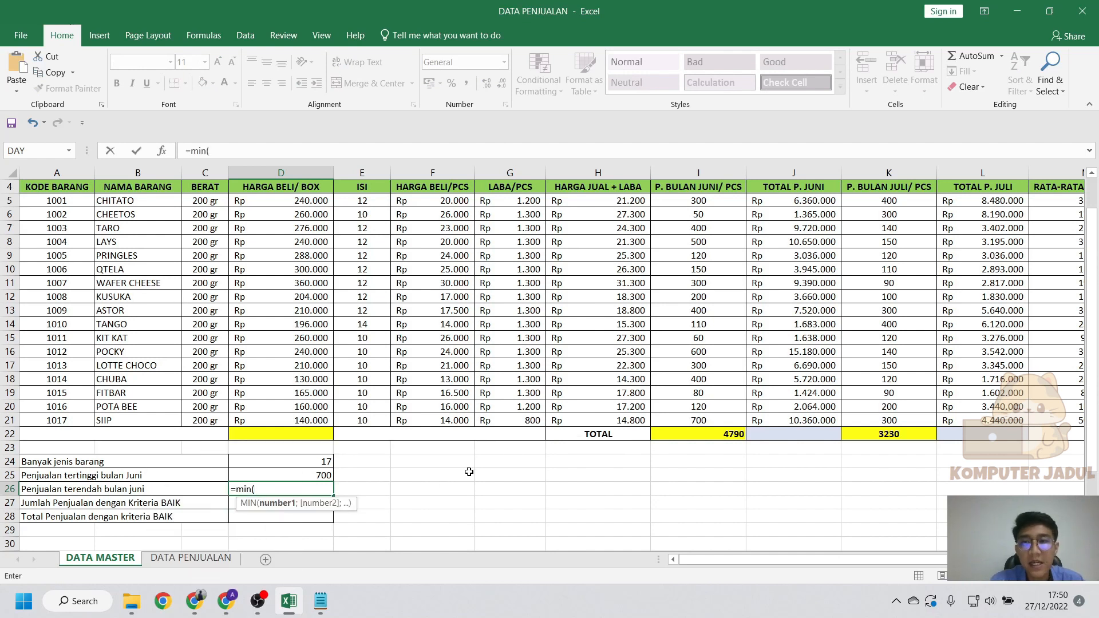
pyautogui.moveTo(703, 201); pyautogui.dragTo(700, 422)
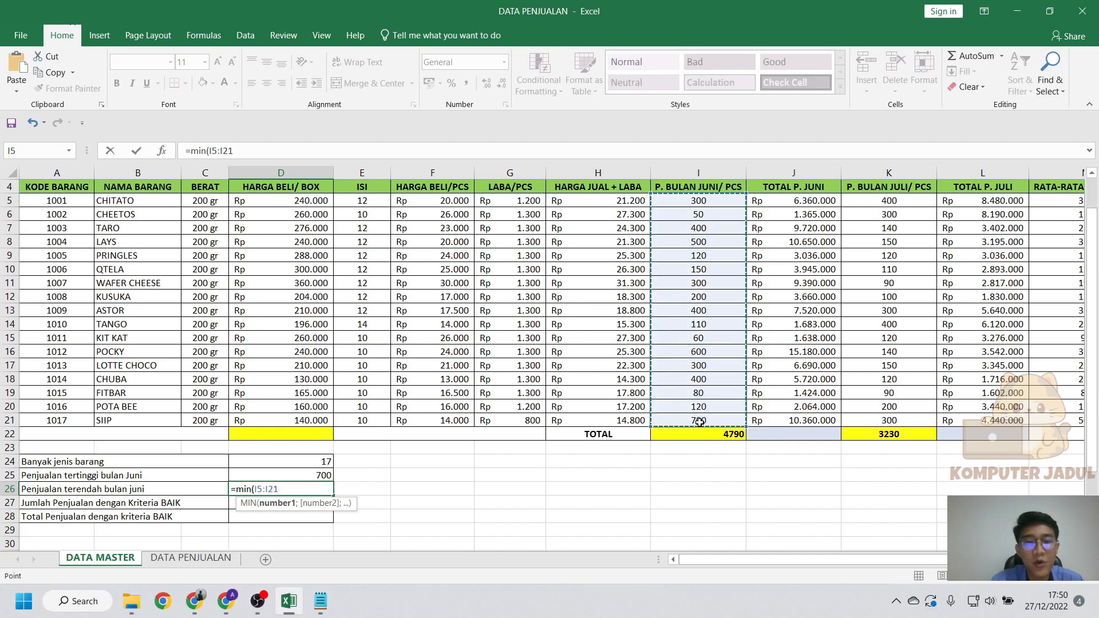
pyautogui.press('Return')
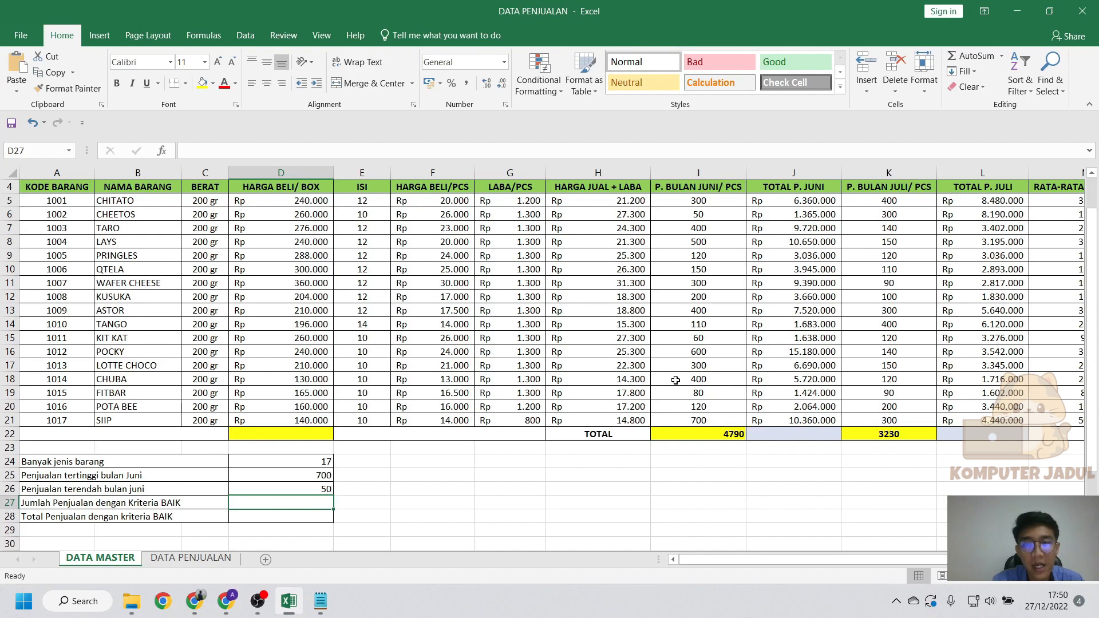
# Trace the lowest June sales figure to its item by highlighting the CHEETOS row from A6 to I6.
pyautogui.click(708, 216)
pyautogui.moveTo(65, 219); pyautogui.dragTo(698, 215)
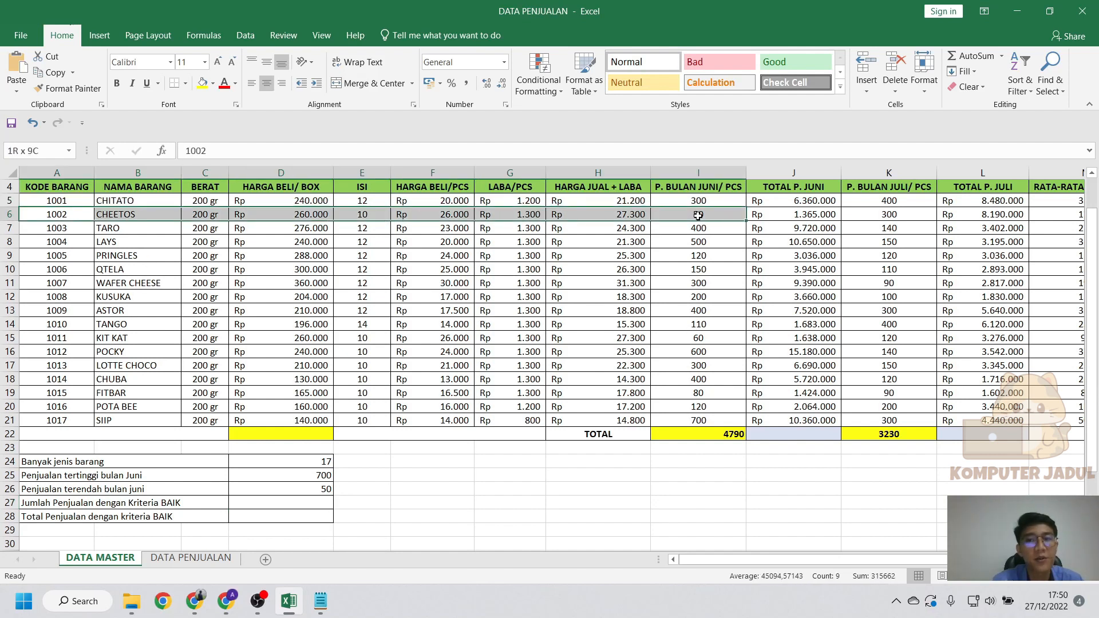
pyautogui.click(517, 370)
pyautogui.click(429, 486)
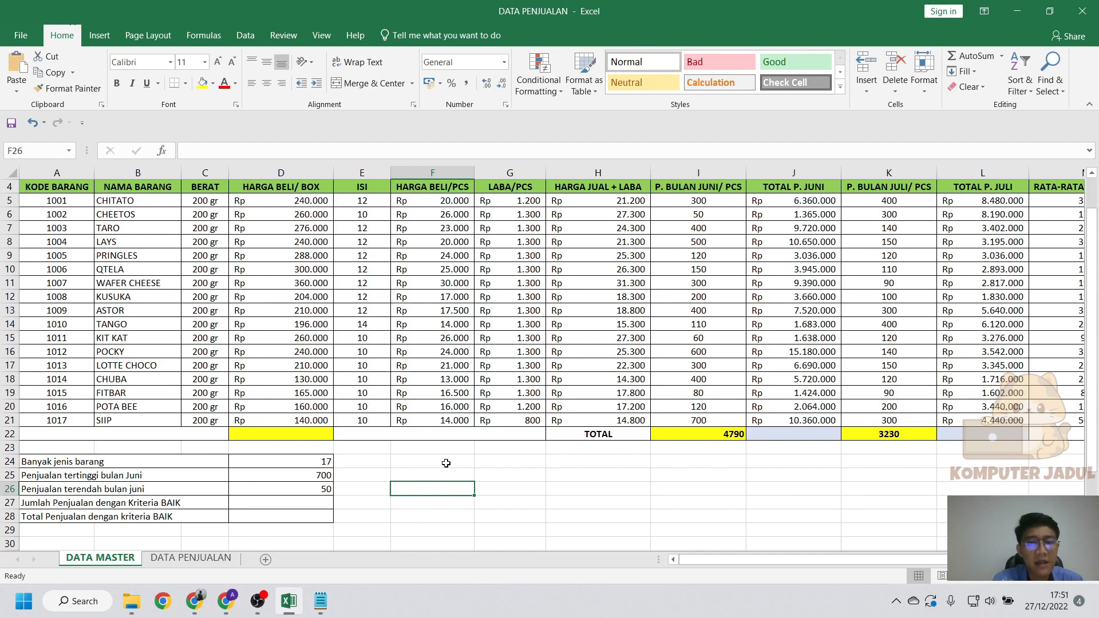
# Count the BAIK ratings for Jumlah Penjualan dengan Kriteria BAIK with the formula =COUNTIF(N5:N21;"BAIK") in D27.
pyautogui.moveTo(758, 558); pyautogui.dragTo(864, 558)
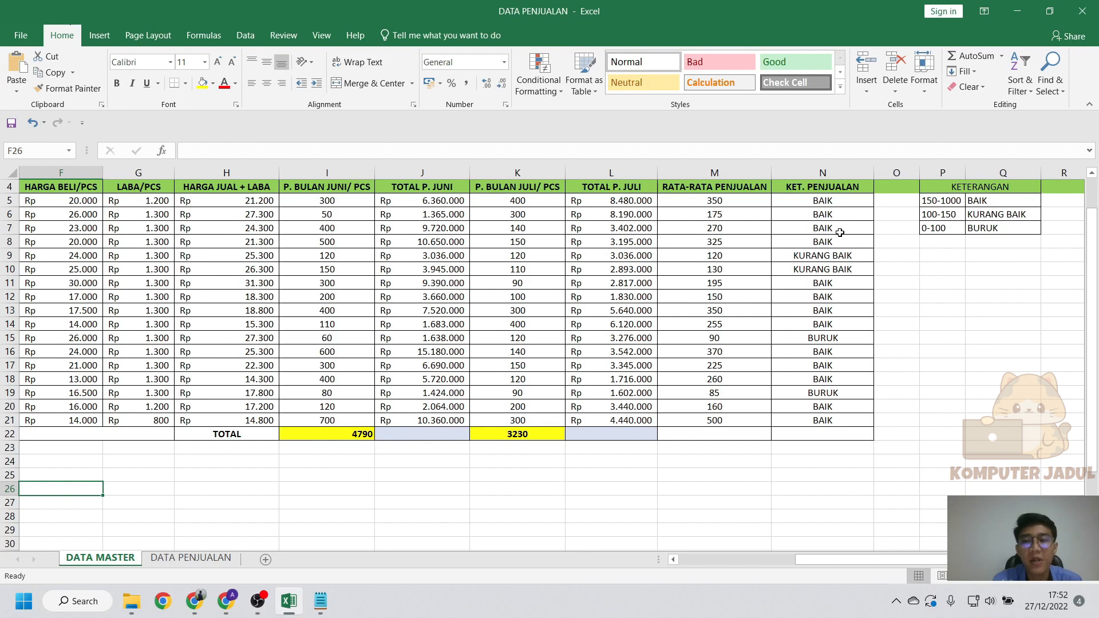
pyautogui.moveTo(840, 561); pyautogui.dragTo(723, 561)
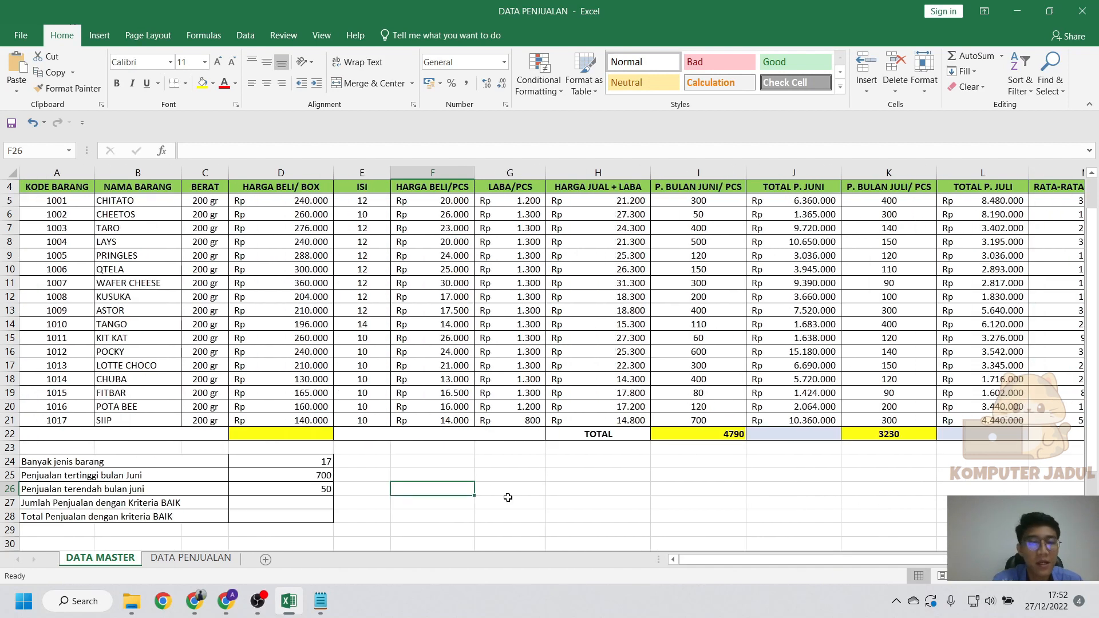
pyautogui.click(283, 504)
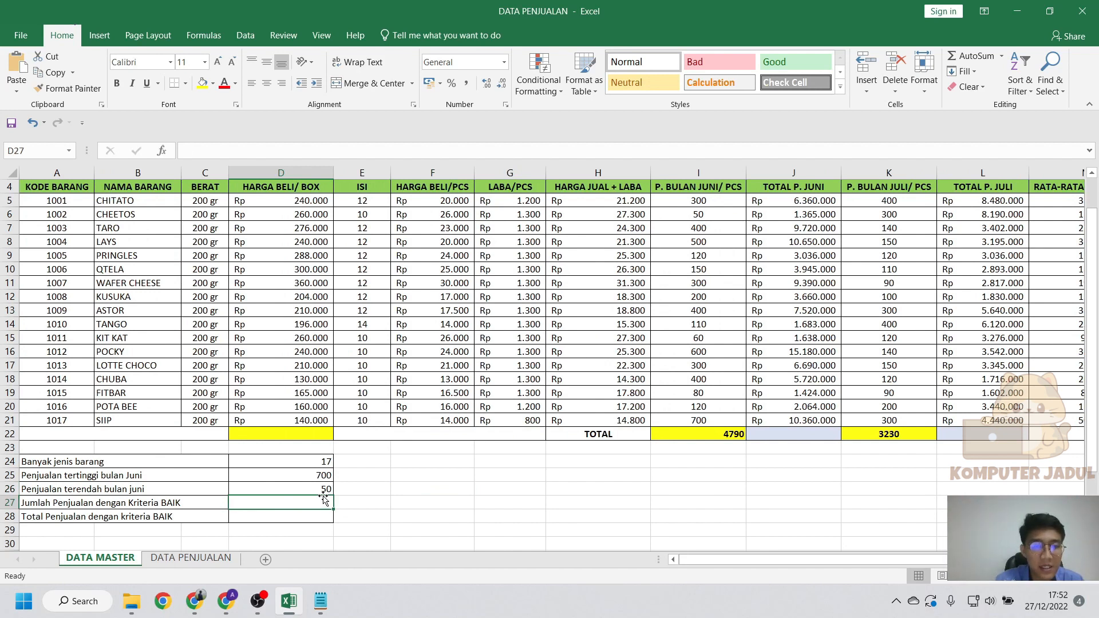
pyautogui.write('=countif')
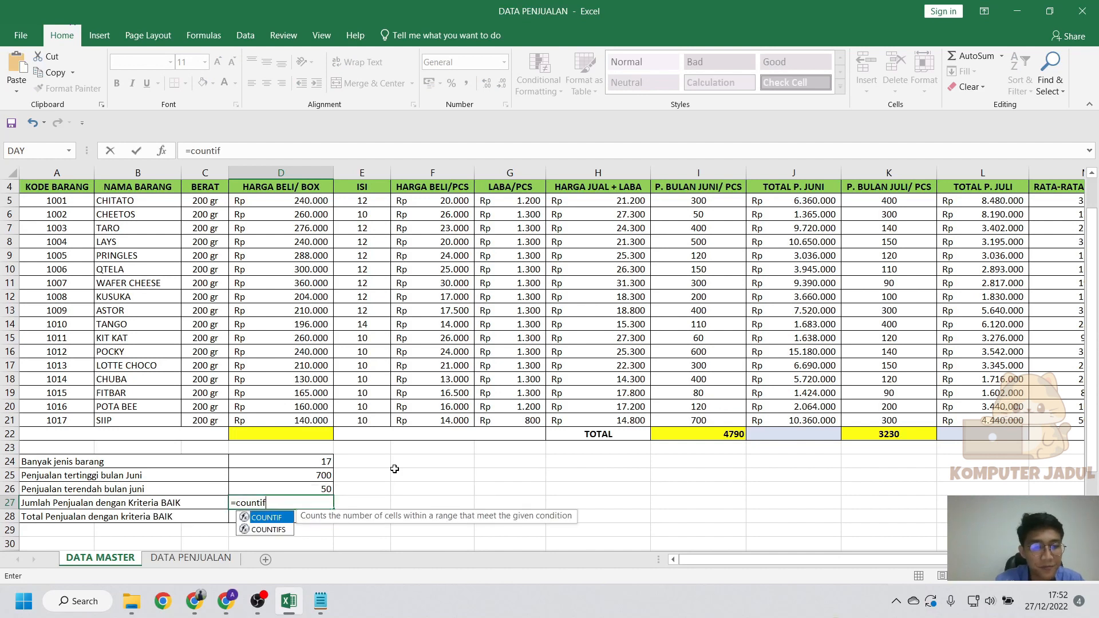
pyautogui.write('(')
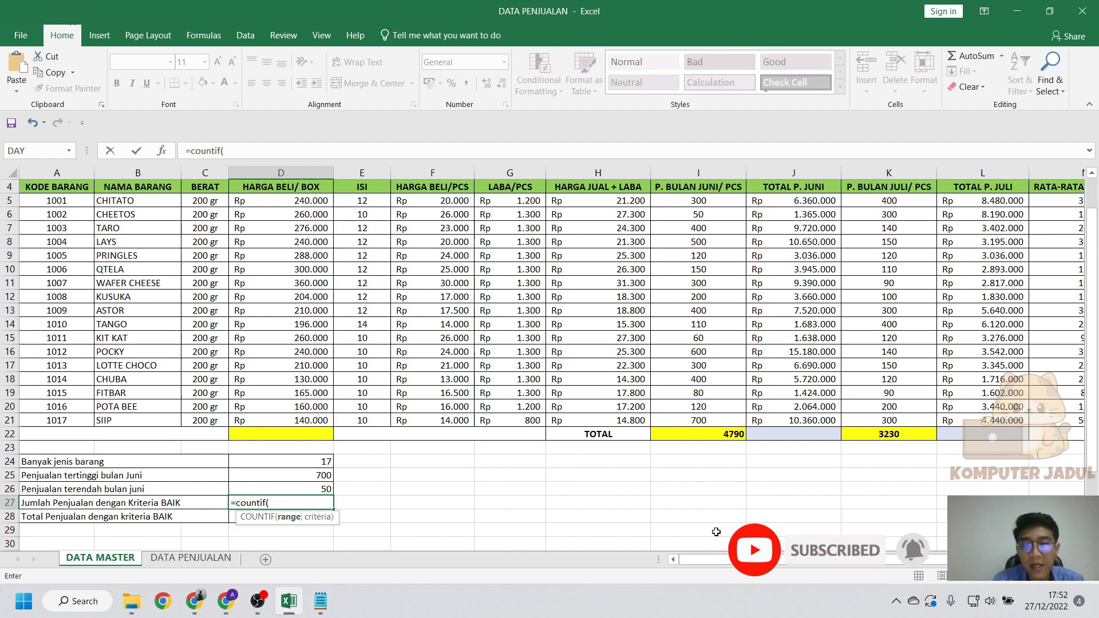
pyautogui.moveTo(737, 559); pyautogui.dragTo(829, 558)
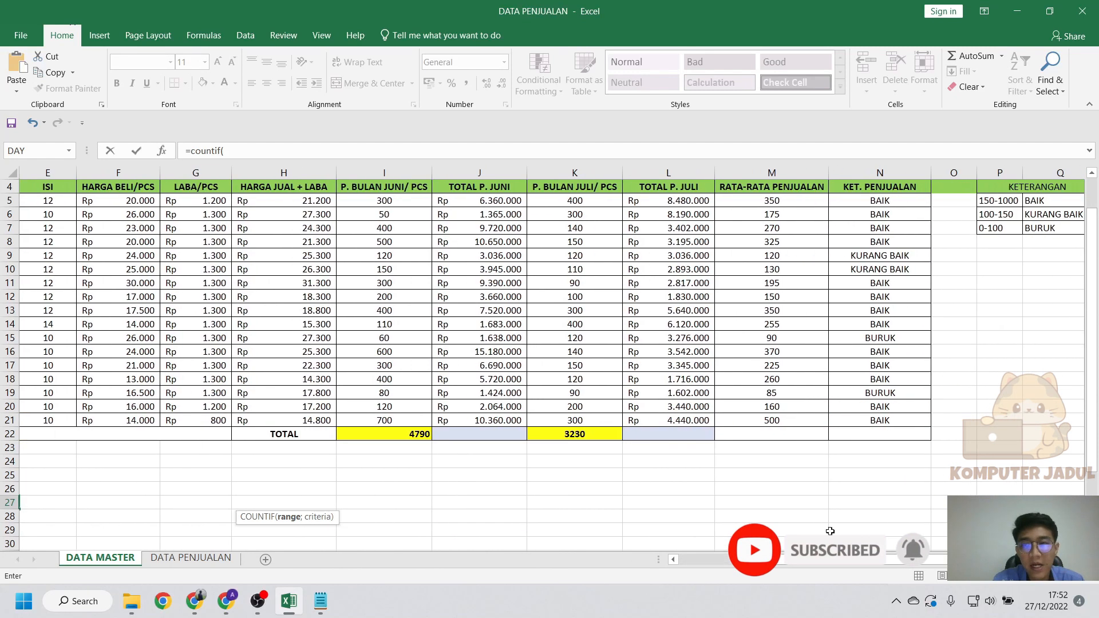
pyautogui.moveTo(862, 205); pyautogui.dragTo(878, 418)
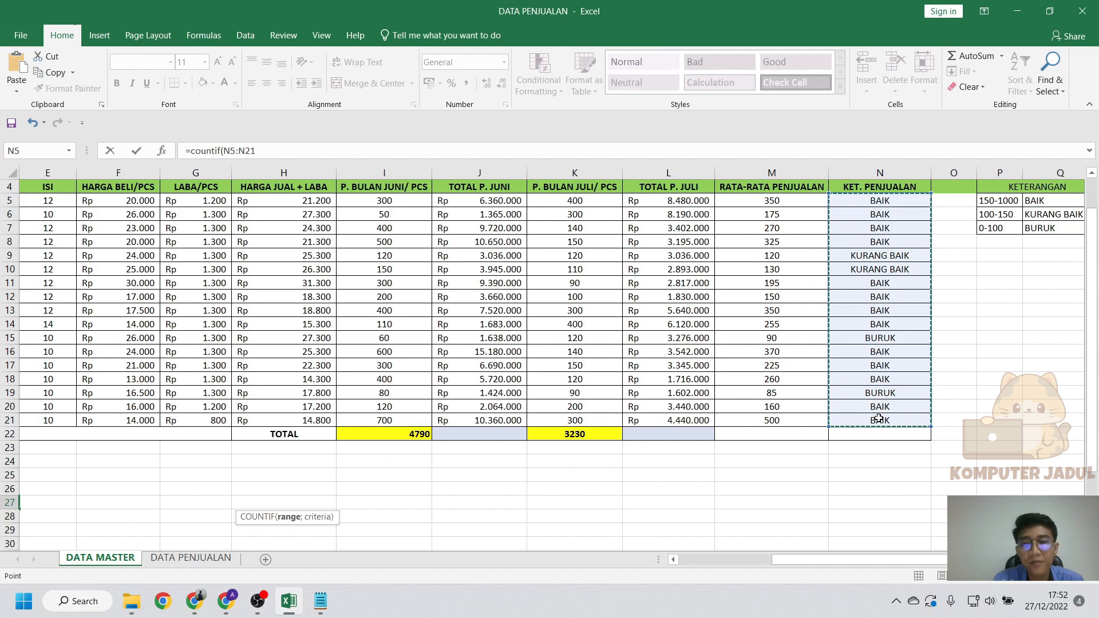
pyautogui.moveTo(829, 560); pyautogui.dragTo(739, 559)
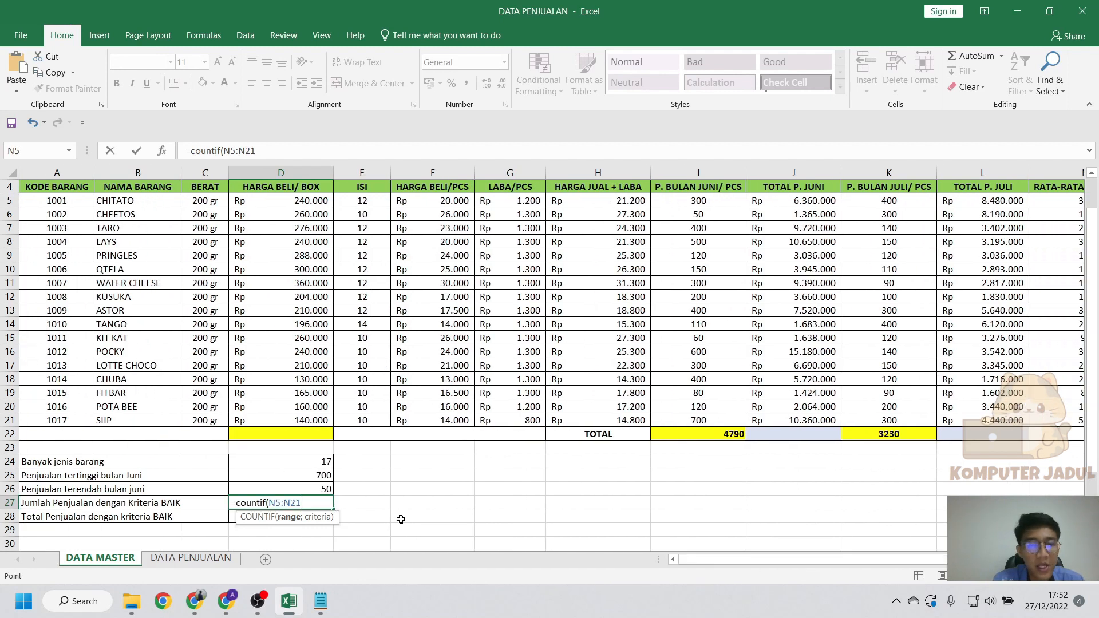
pyautogui.write(';')
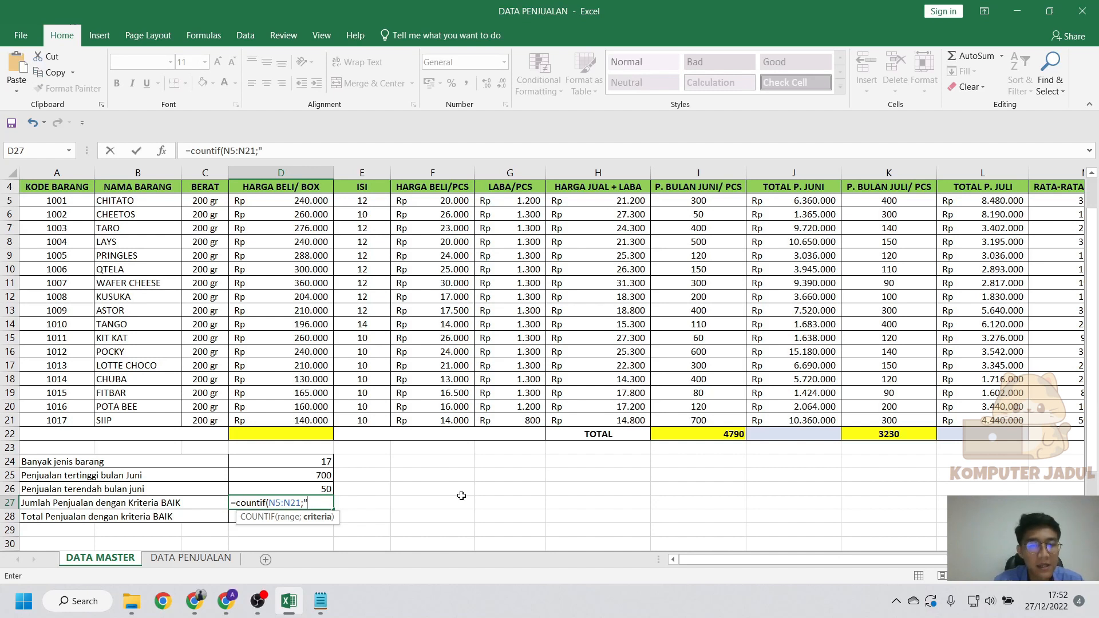
pyautogui.write('BAIK')
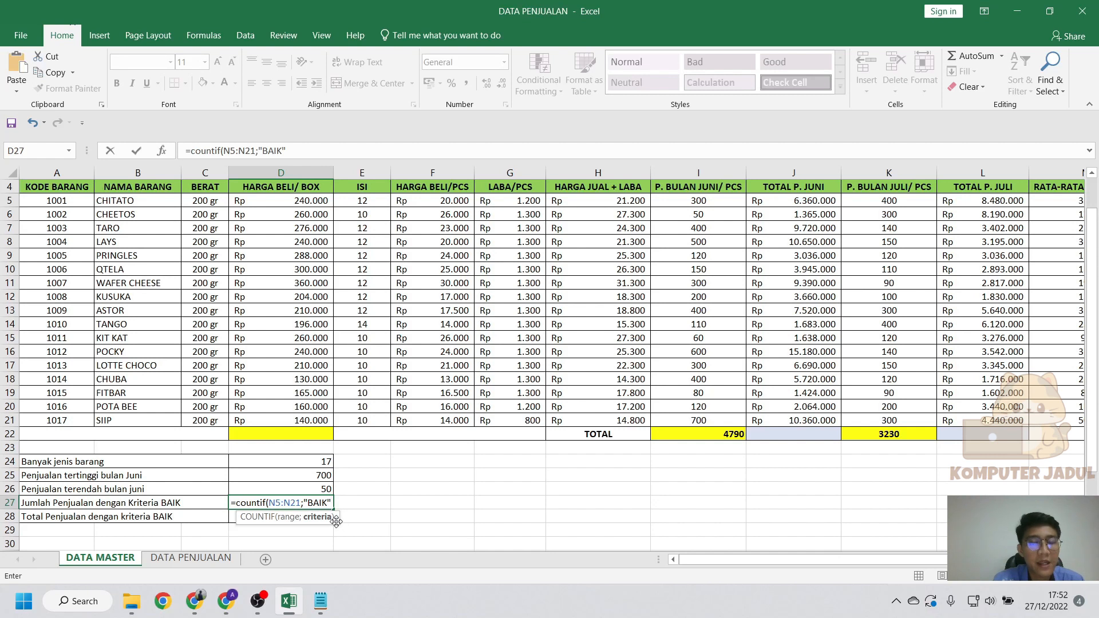
pyautogui.moveTo(695, 558)
pyautogui.mouseDown()
pyautogui.moveTo(789, 549)
pyautogui.moveTo(801, 564)
pyautogui.moveTo(683, 565)
pyautogui.mouseUp()
pyautogui.moveTo(696, 561)
pyautogui.mouseDown()
pyautogui.moveTo(813, 559)
pyautogui.moveTo(682, 562)
pyautogui.mouseUp()
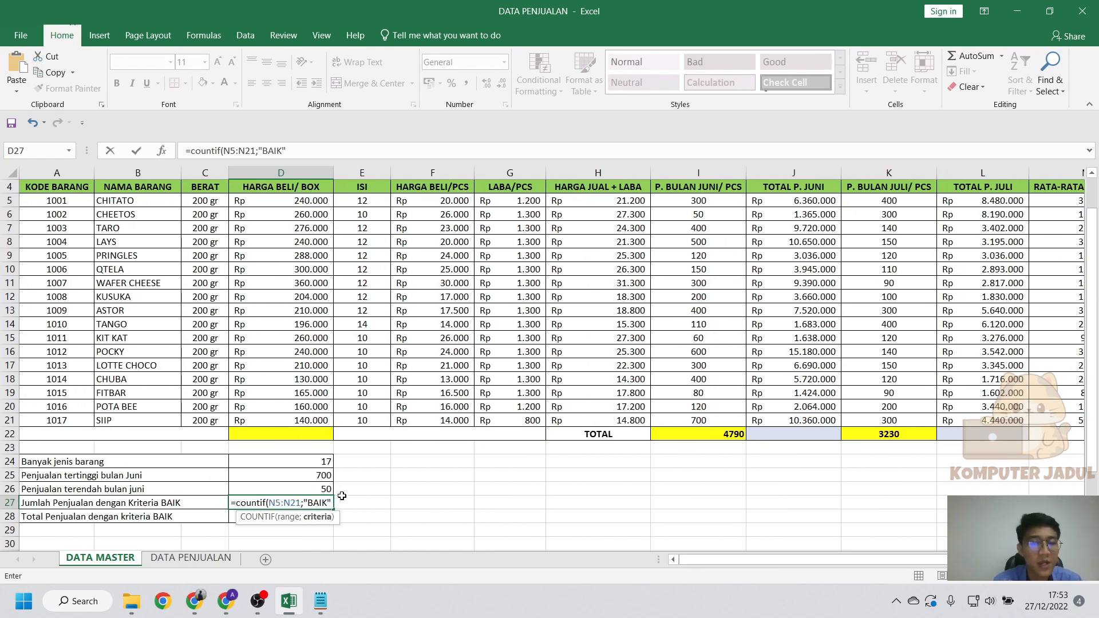
pyautogui.press('Return')
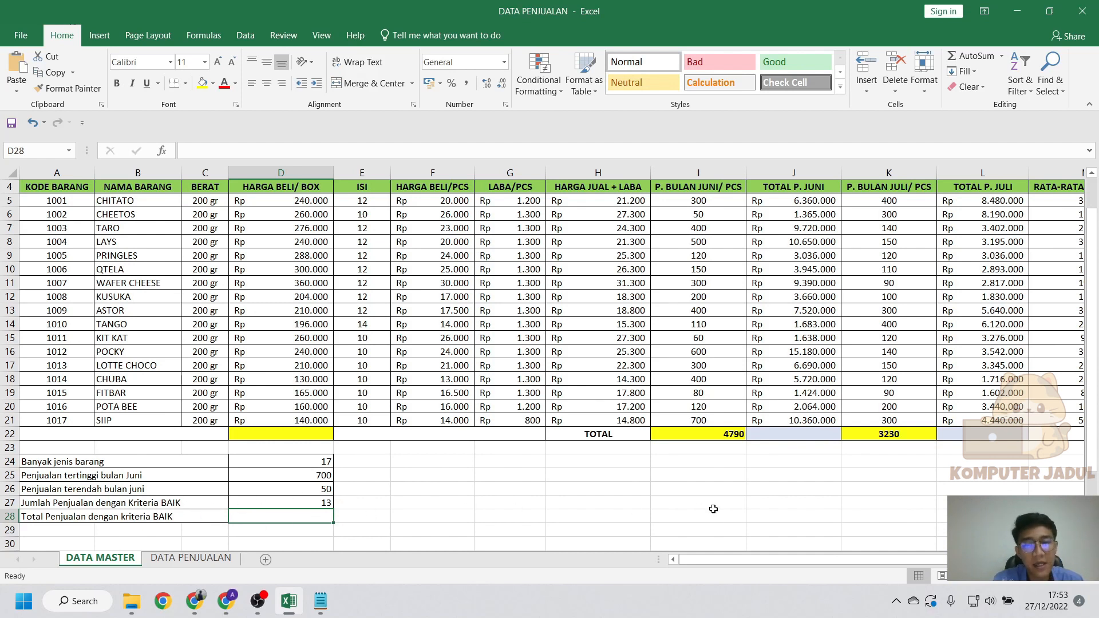
# Check the BAIK count against the individual ratings in the KET. PENJUALAN column.
pyautogui.moveTo(727, 560); pyautogui.dragTo(881, 544)
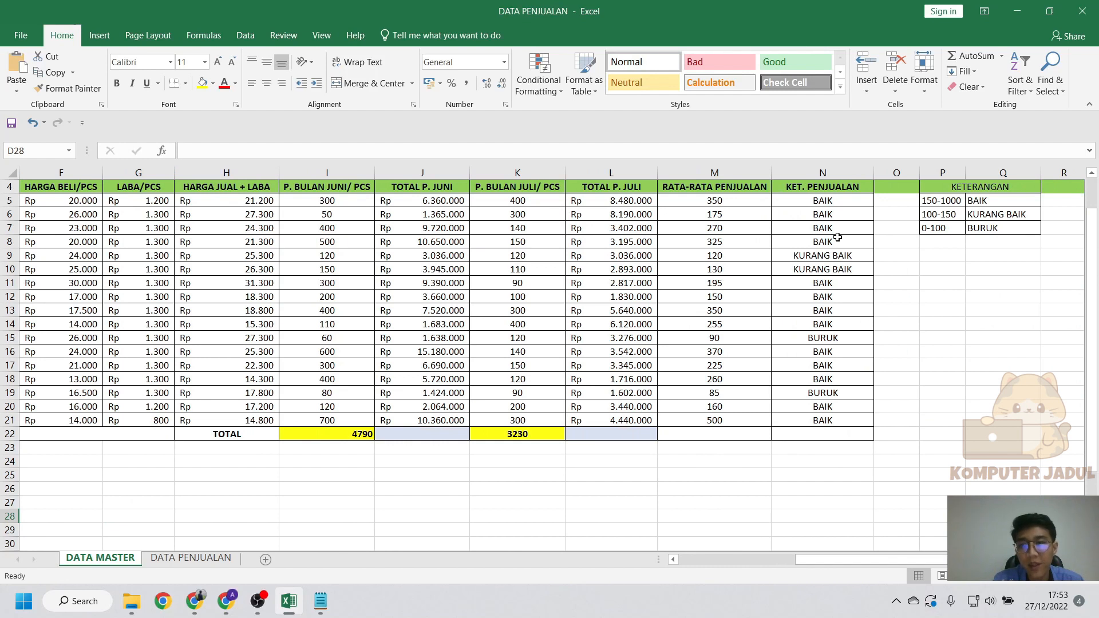
pyautogui.click(839, 199)
pyautogui.moveTo(837, 213); pyautogui.dragTo(836, 270)
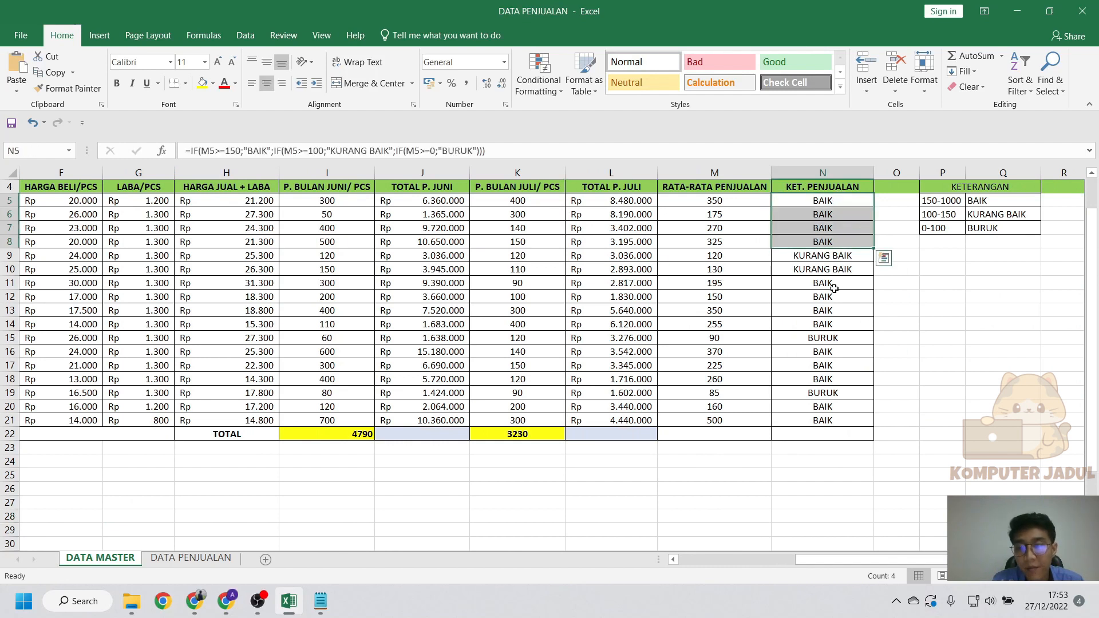
pyautogui.click(835, 286)
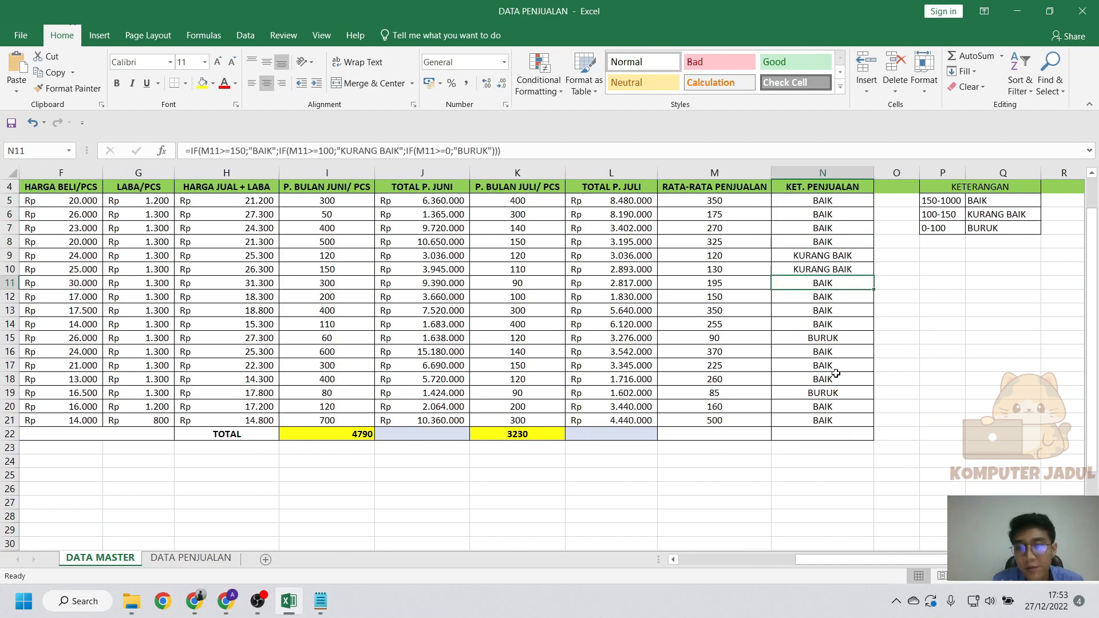
pyautogui.moveTo(830, 560); pyautogui.dragTo(687, 559)
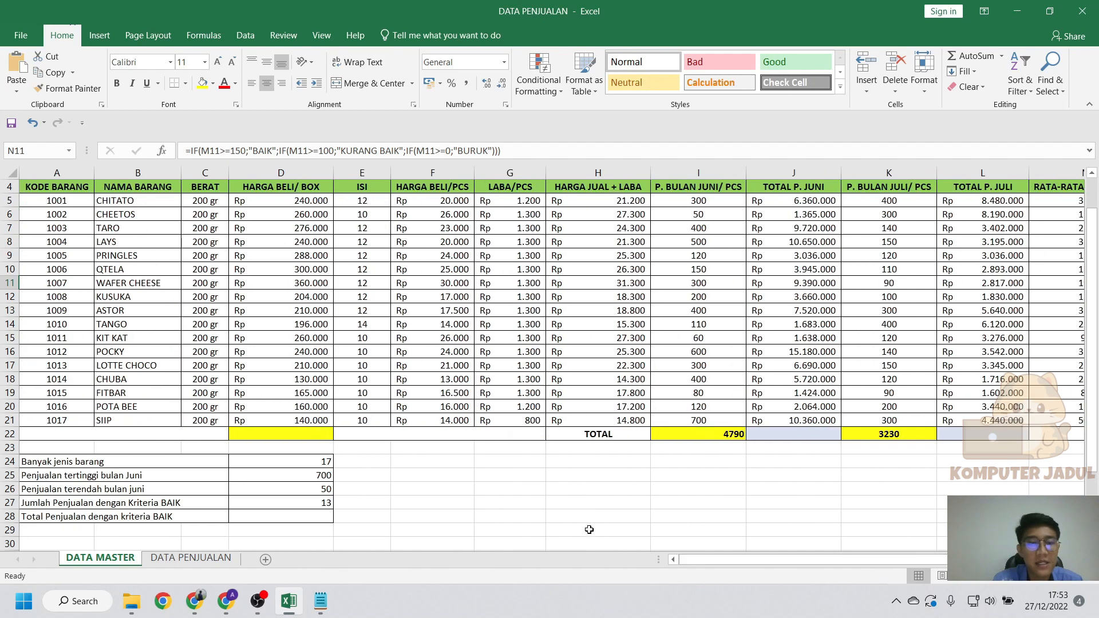
pyautogui.click(376, 501)
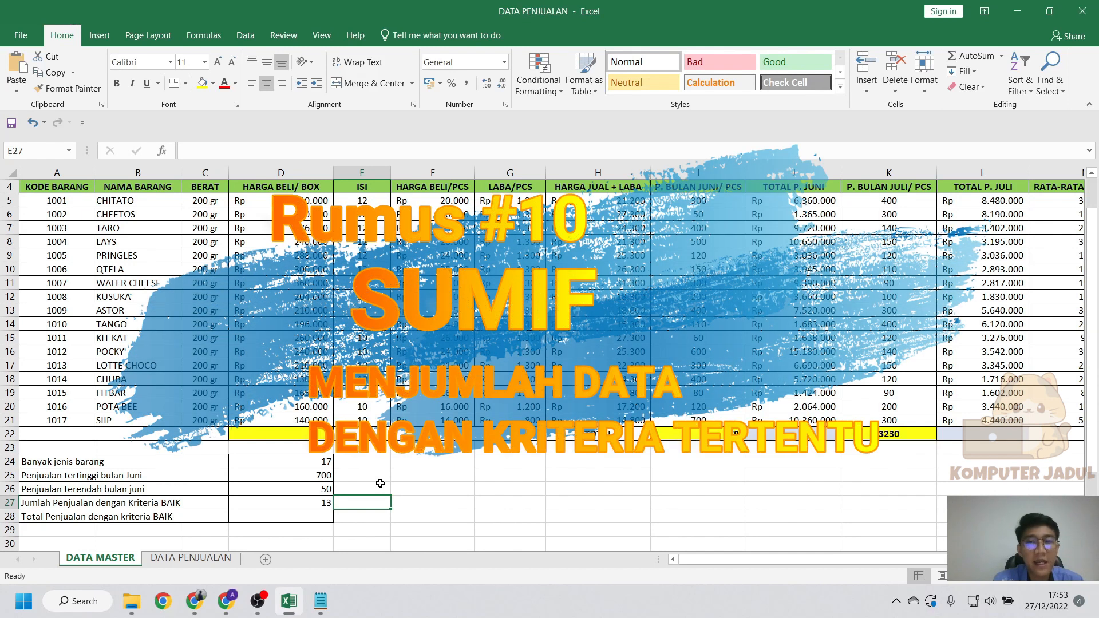
pyautogui.click(371, 463)
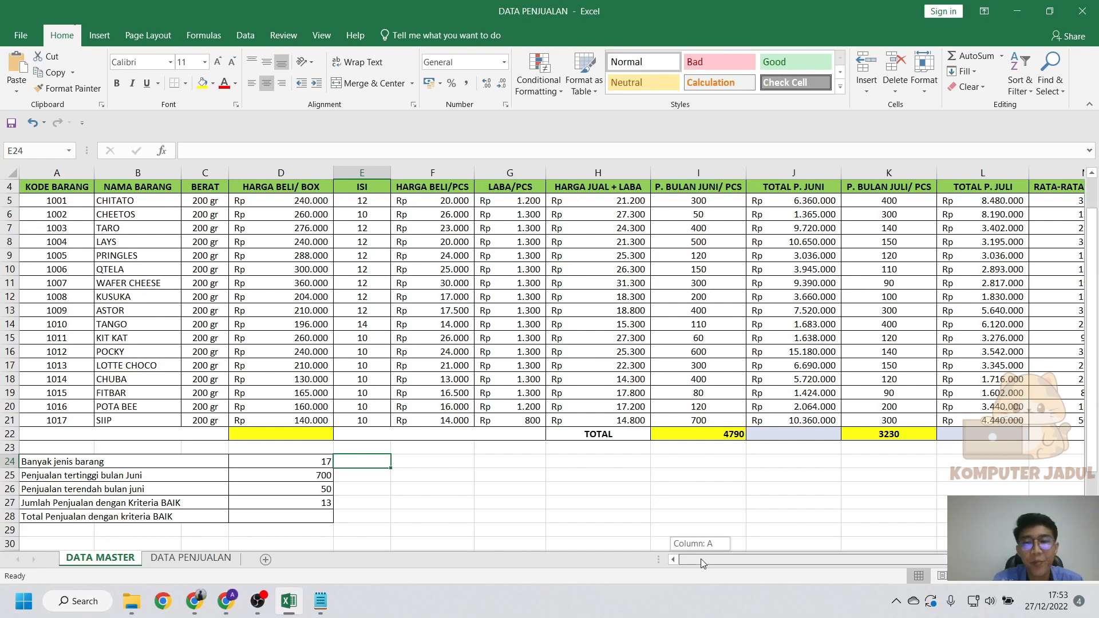
# Total the average sales rated BAIK for Total Penjualan dengan kriteria BAIK with the formula =SUMIF(N5:N21;"BAIK";M5:M21) in D28.
pyautogui.moveTo(701, 559); pyautogui.dragTo(816, 559)
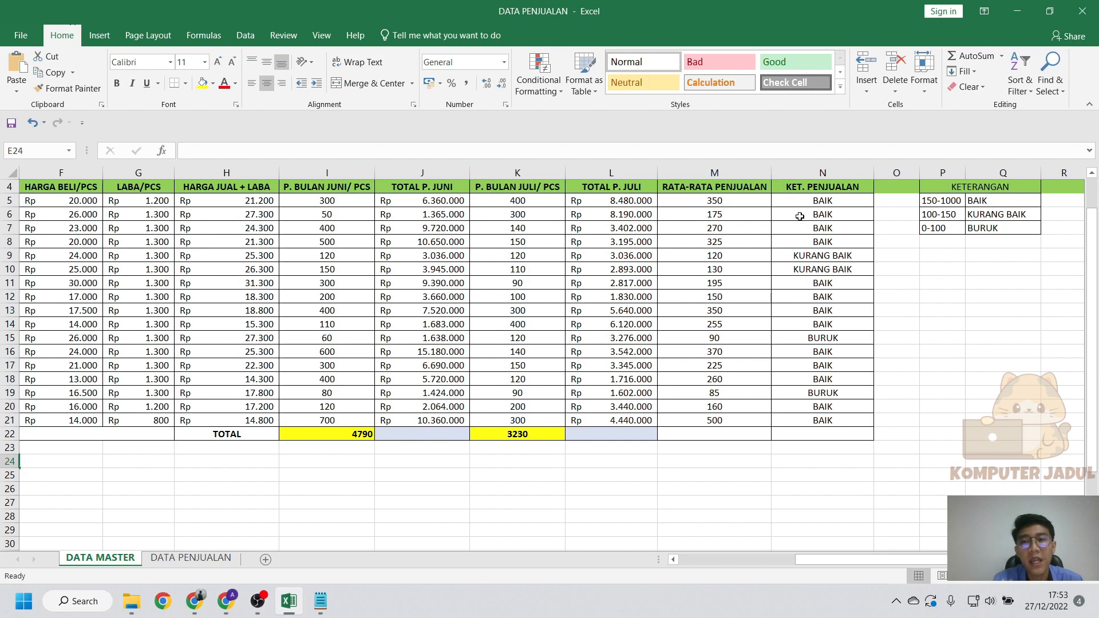
pyautogui.moveTo(815, 558); pyautogui.dragTo(684, 561)
pyautogui.click(298, 520)
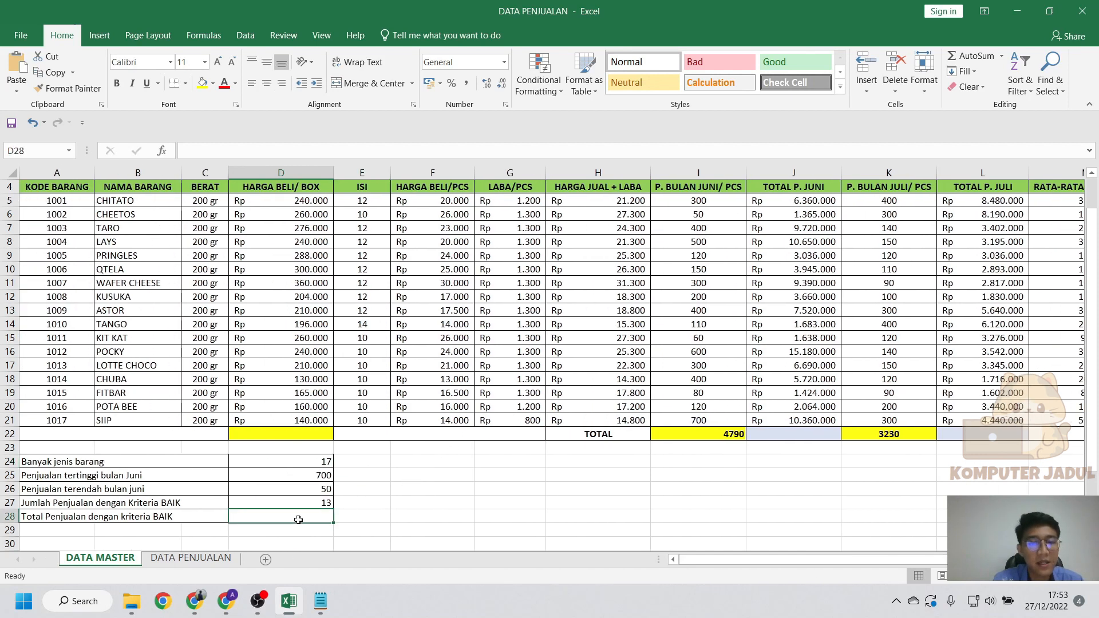
pyautogui.write('=sum')
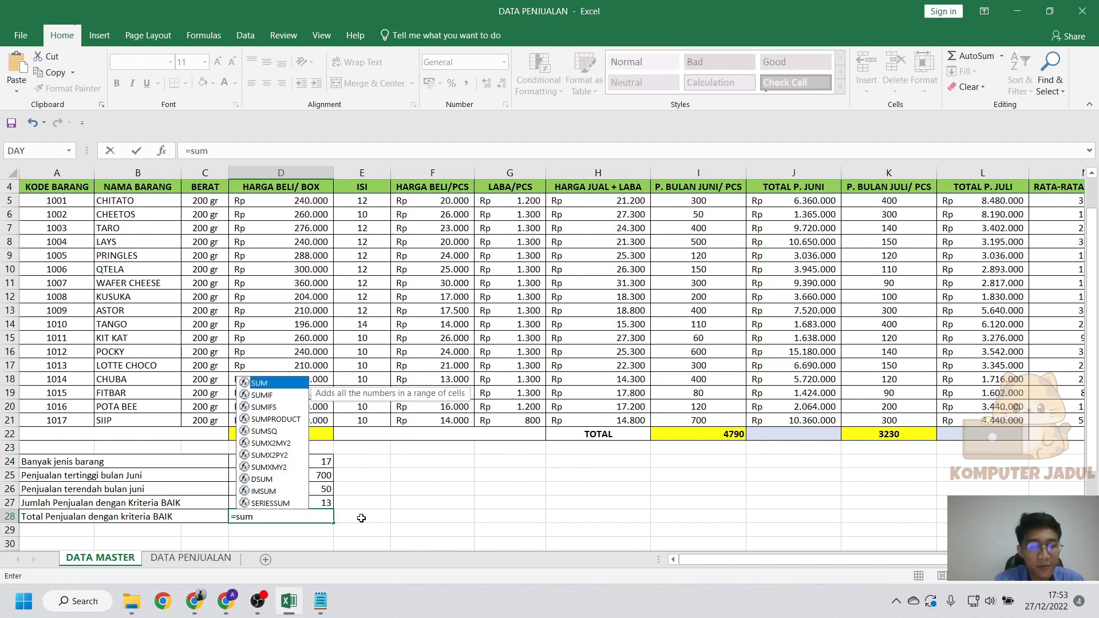
pyautogui.write('if(')
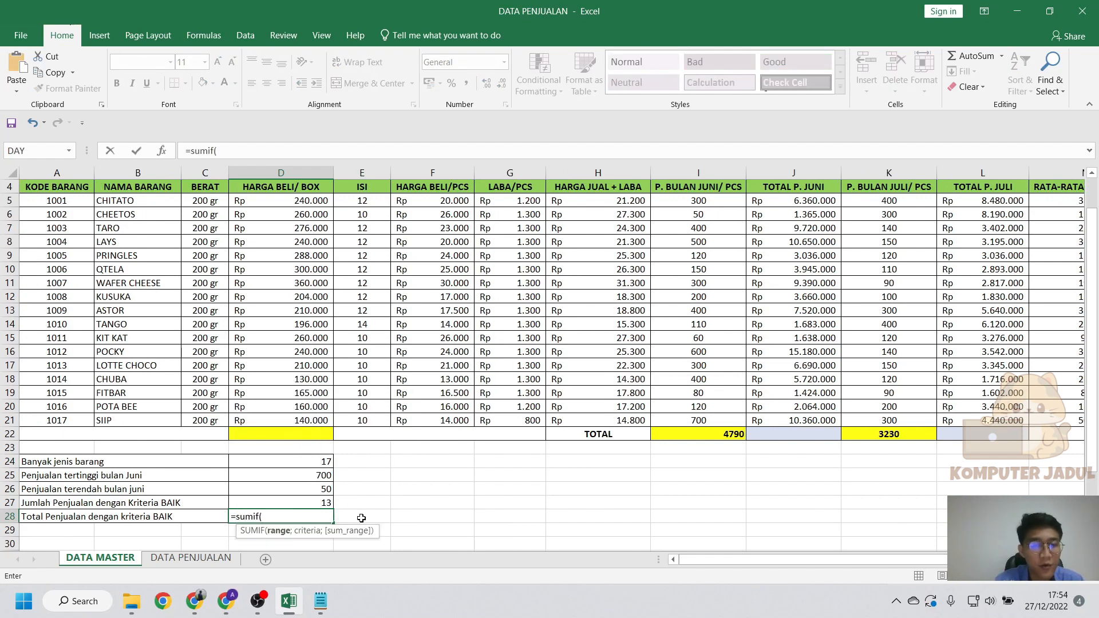
pyautogui.moveTo(708, 559); pyautogui.dragTo(822, 559)
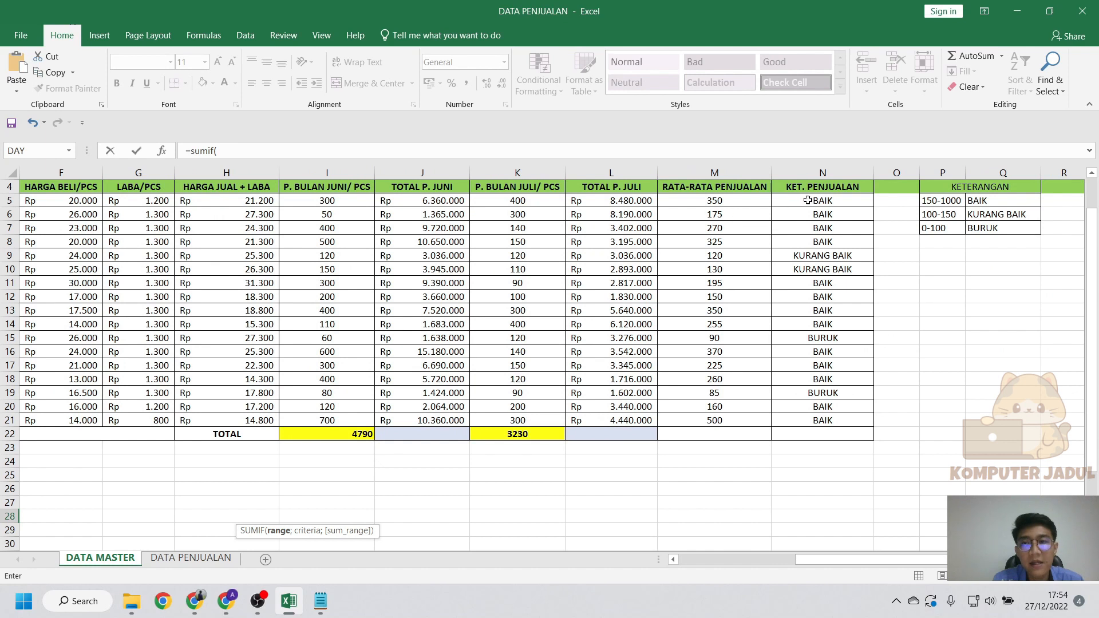
pyautogui.moveTo(813, 199); pyautogui.dragTo(823, 421)
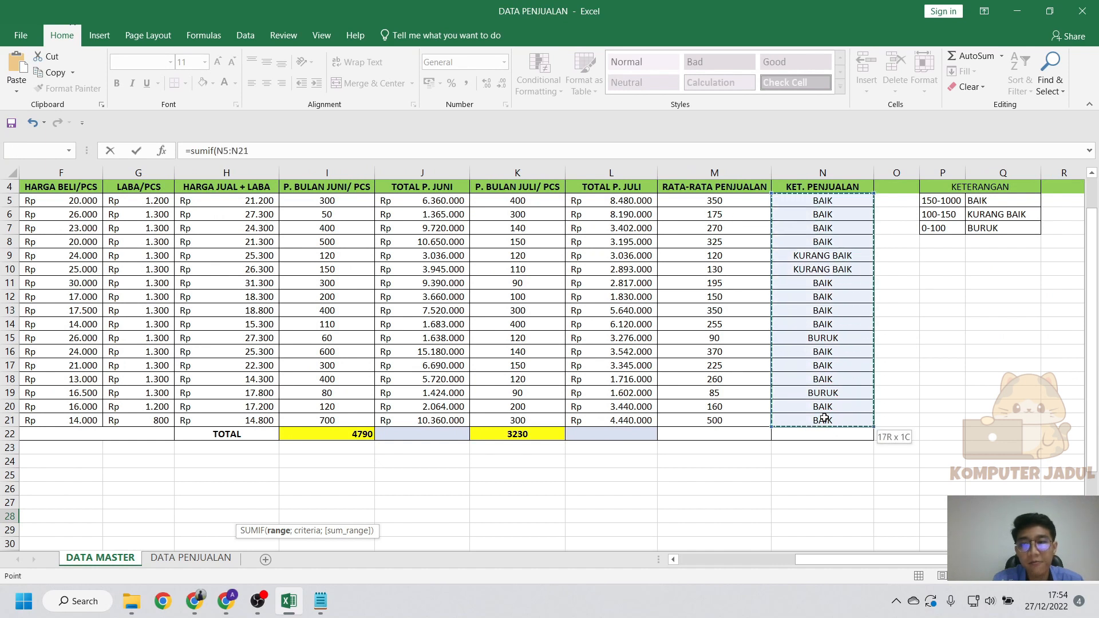
pyautogui.moveTo(830, 562); pyautogui.dragTo(692, 561)
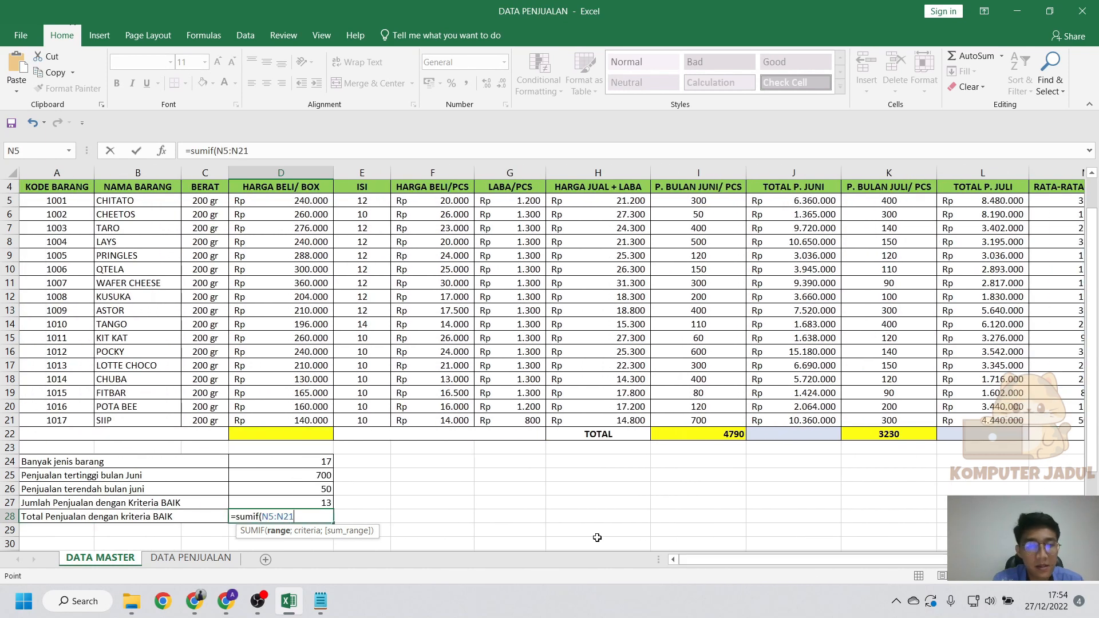
pyautogui.write(';')
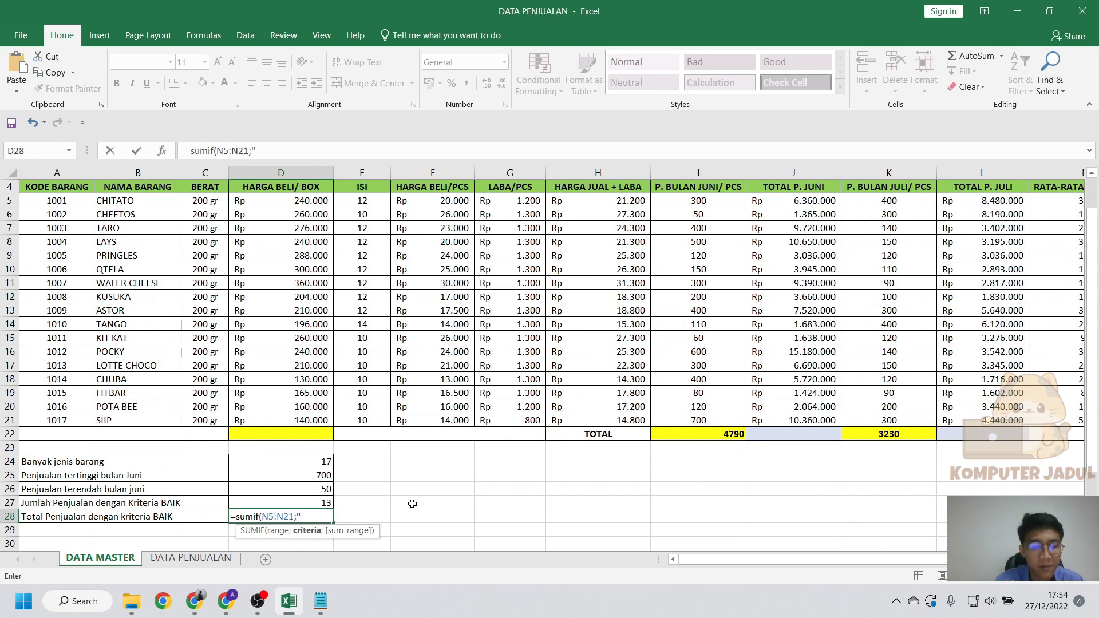
pyautogui.write('"BAIK')
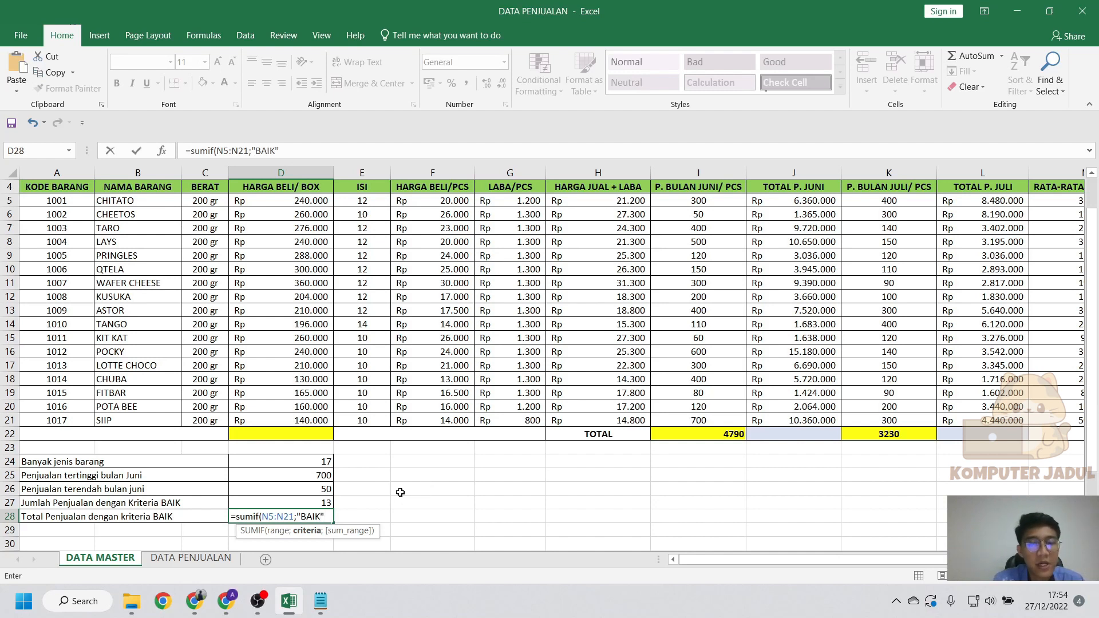
pyautogui.moveTo(823, 560); pyautogui.dragTo(761, 563)
pyautogui.write(';')
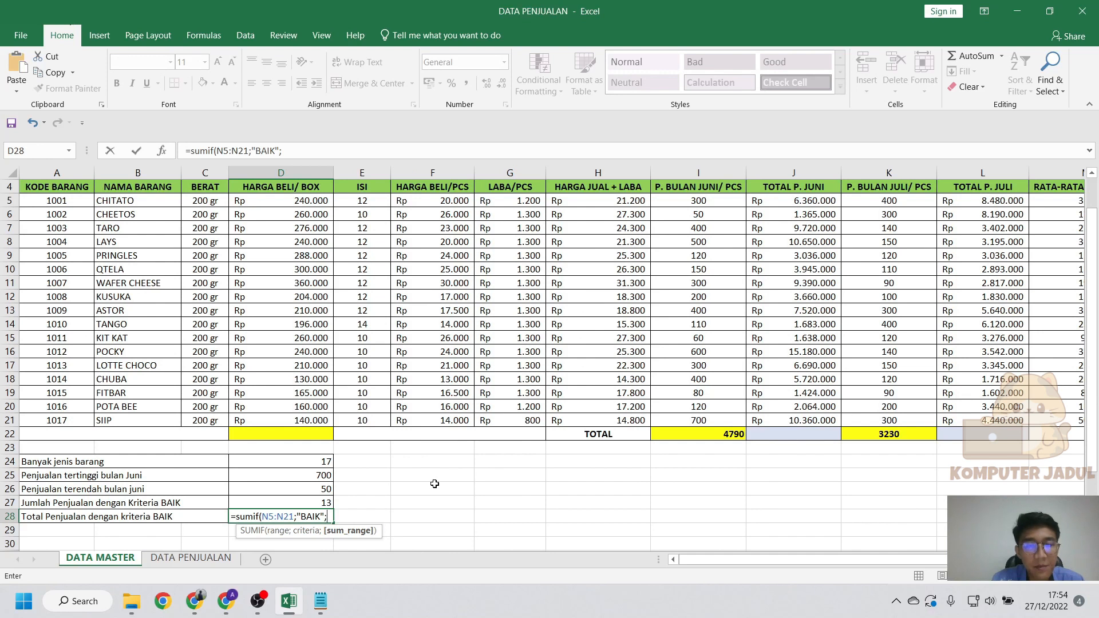
pyautogui.moveTo(700, 561); pyautogui.dragTo(803, 545)
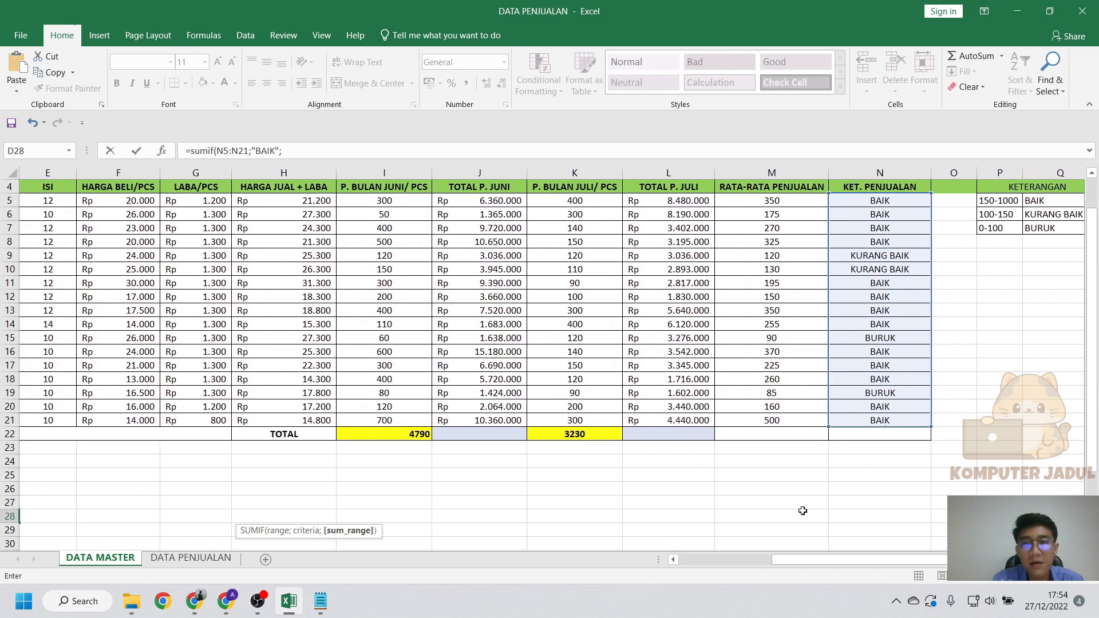
pyautogui.moveTo(774, 201); pyautogui.dragTo(772, 420)
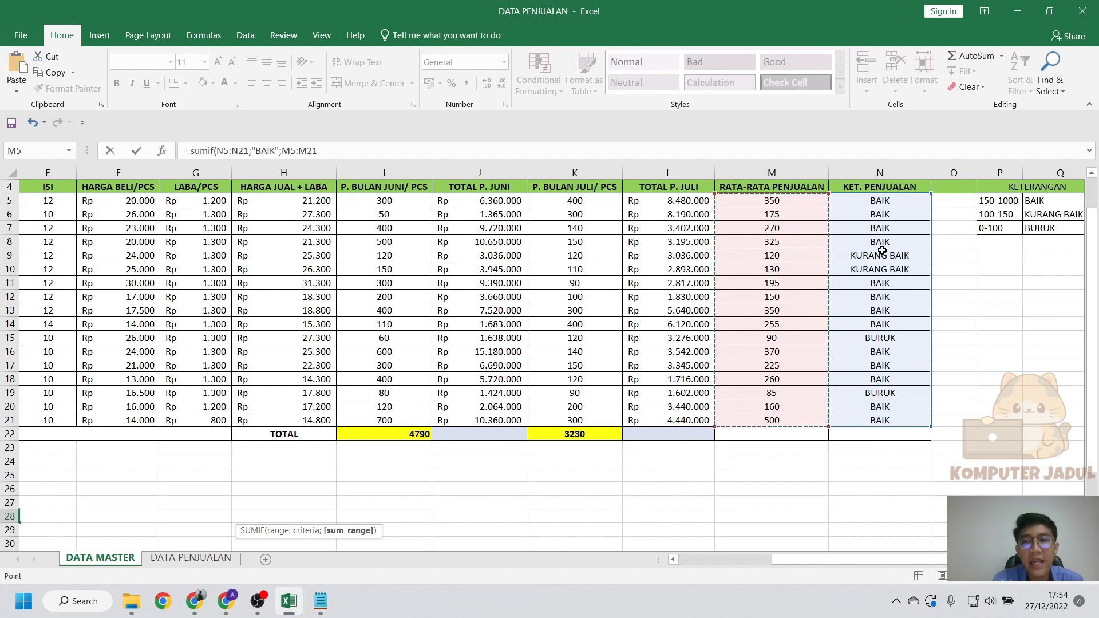
pyautogui.moveTo(840, 564); pyautogui.dragTo(707, 569)
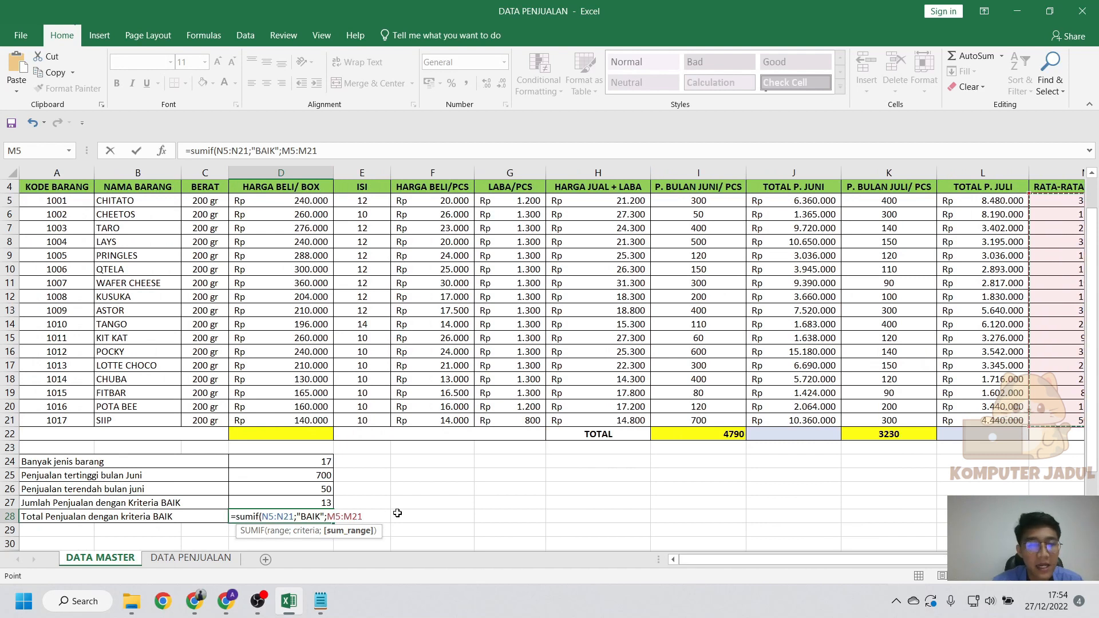
pyautogui.press('Return')
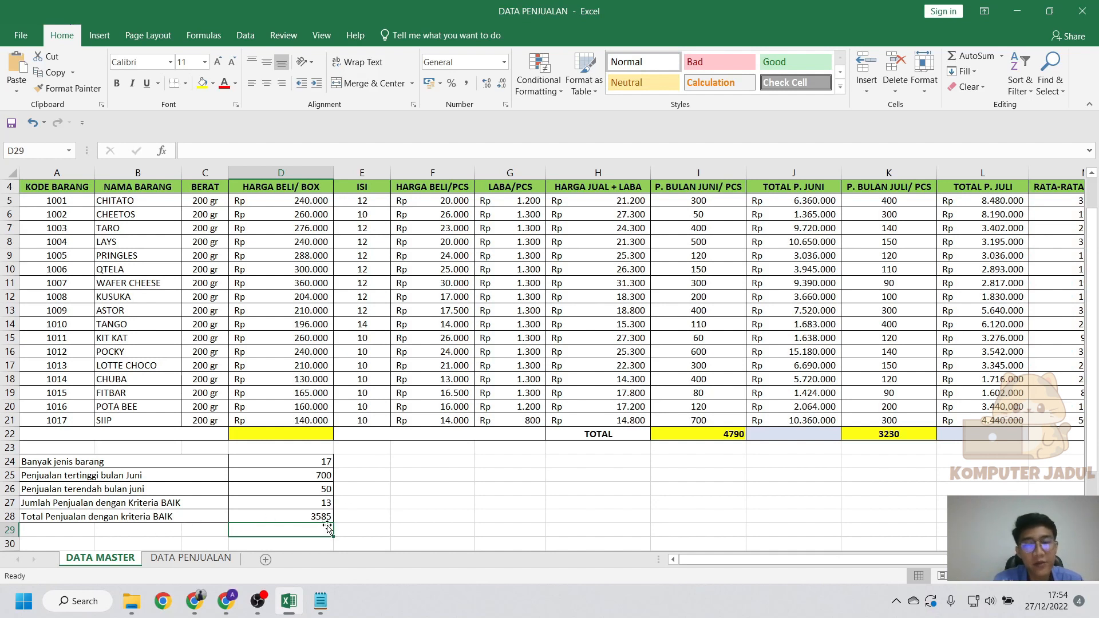
# Switch to the DATA PENJUALAN sheet with the June and July sales tables.
pyautogui.moveTo(724, 558)
pyautogui.mouseDown()
pyautogui.moveTo(749, 559)
pyautogui.moveTo(725, 559)
pyautogui.mouseUp()
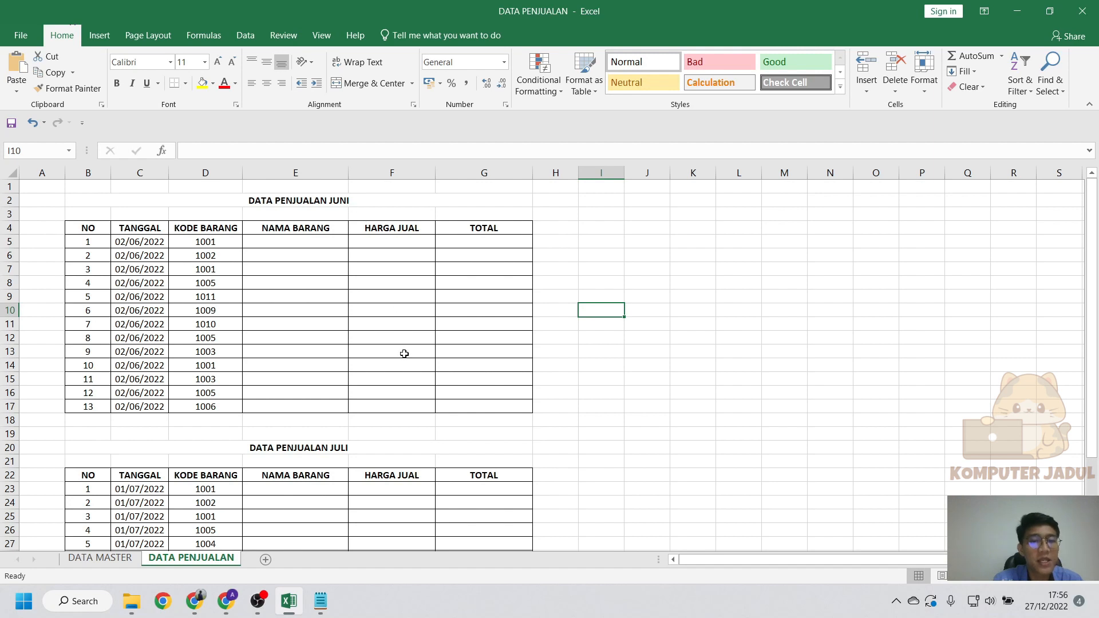
pyautogui.hotkey('ctrl', 'pageup')
pyautogui.click(213, 559)
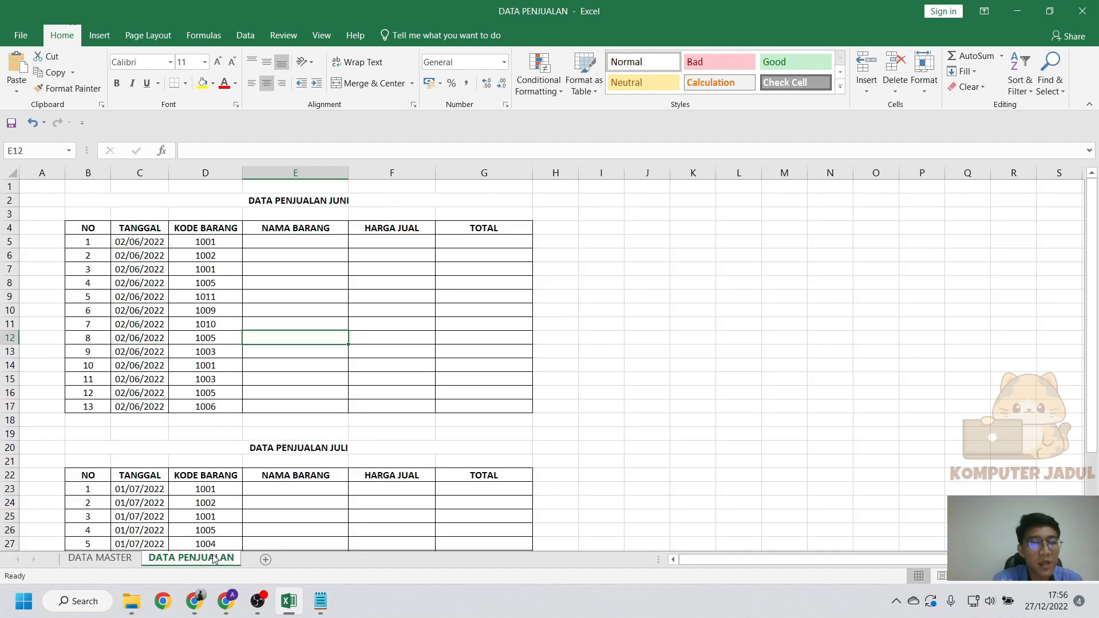
pyautogui.click(582, 282)
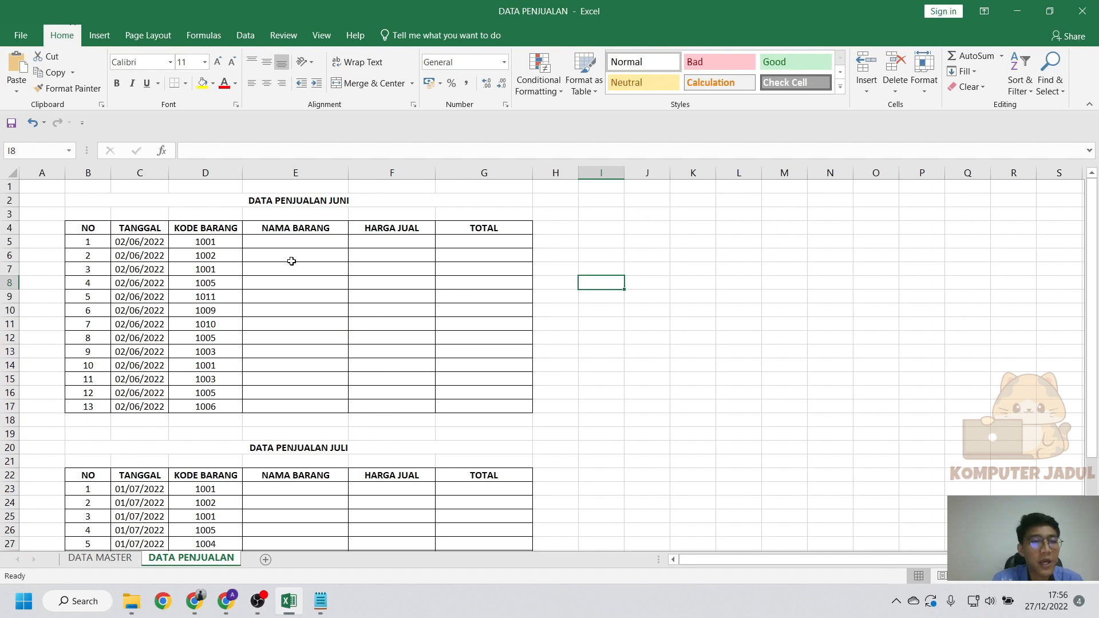
# Review the item table's headers and codes on the DATA MASTER sheet and widen column C to fit the CHEETOS price in row 37.
pyautogui.click(101, 558)
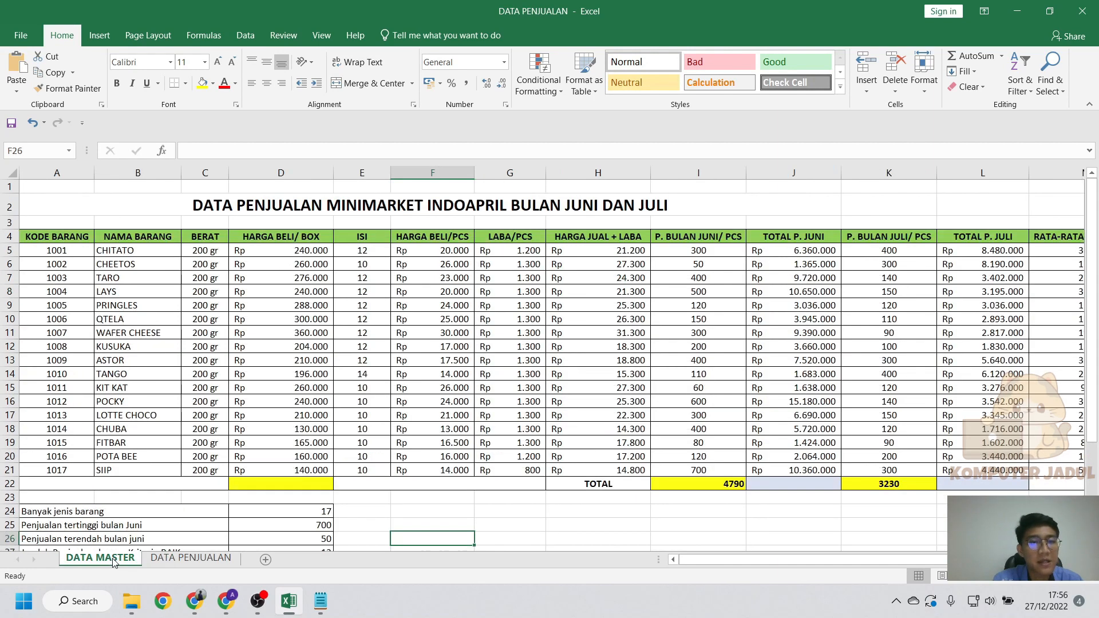
pyautogui.click(9, 236)
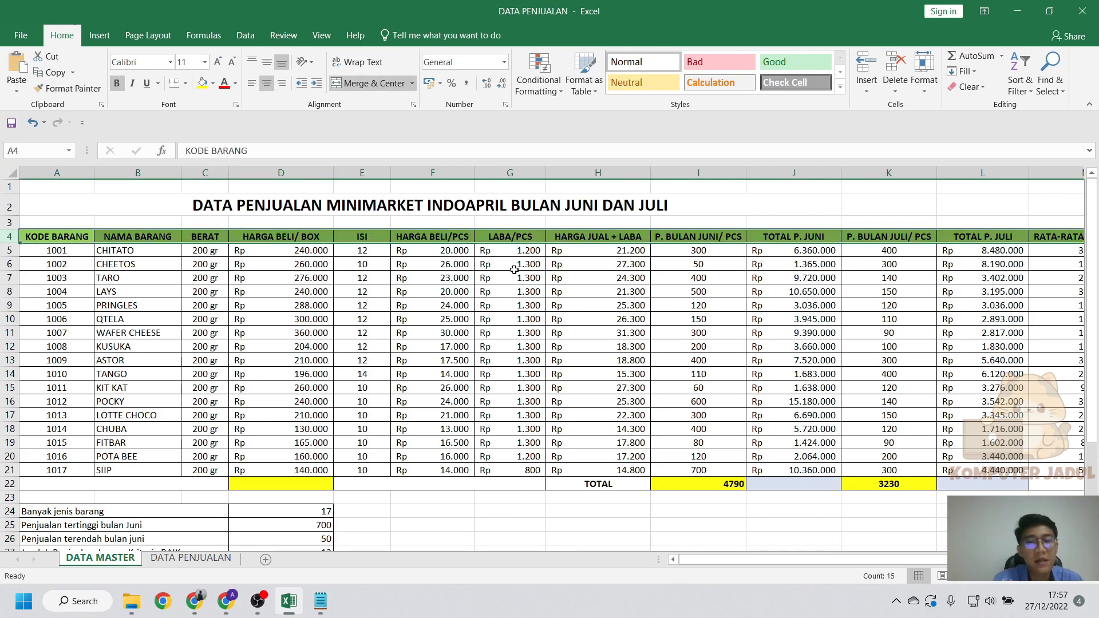
pyautogui.moveTo(45, 255); pyautogui.dragTo(68, 468)
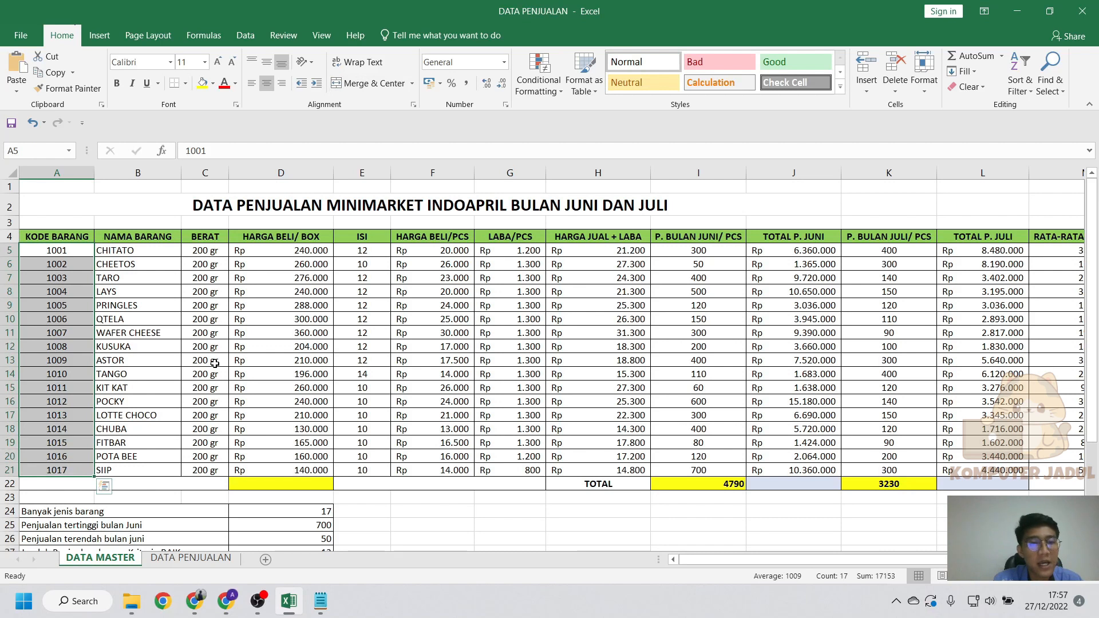
pyautogui.scroll(-6, 214, 364)
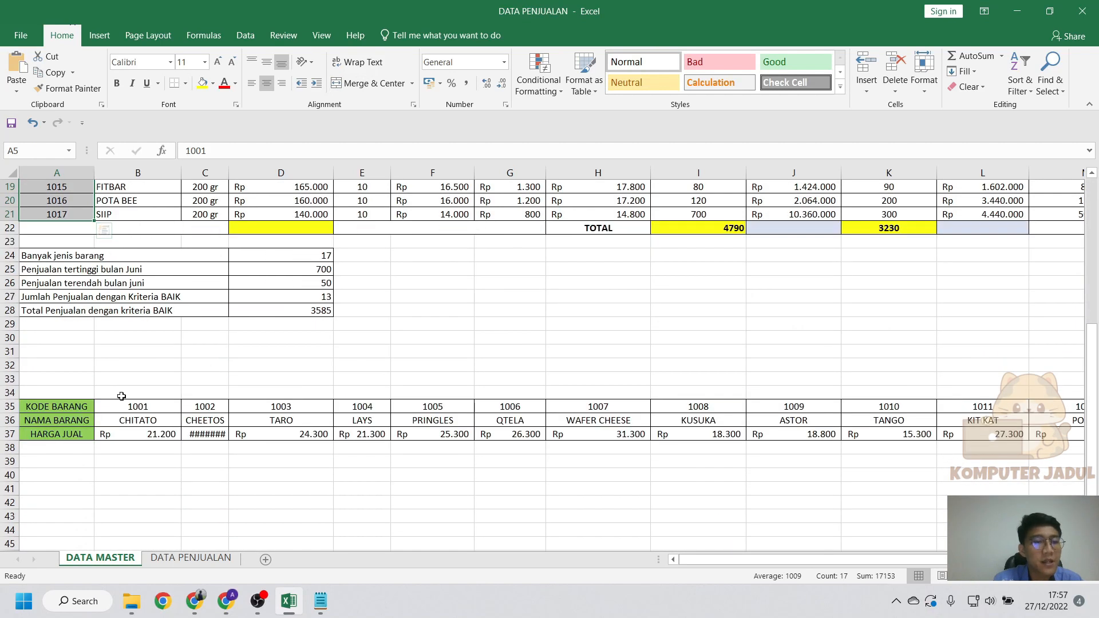
pyautogui.moveTo(64, 407); pyautogui.dragTo(59, 457)
pyautogui.moveTo(229, 172); pyautogui.dragTo(244, 173)
# Compare the main table's header row 4 with the KODE BARANG, NAMA BARANG and HARGA JUAL headings in A35:A37.
pyautogui.scroll(6, 258, 272)
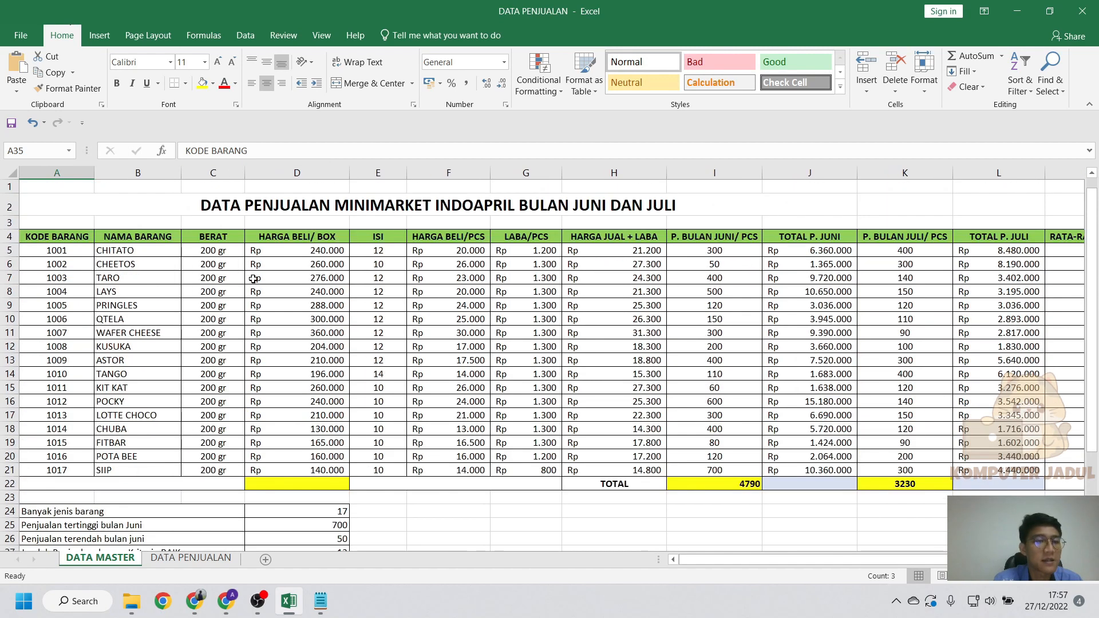
pyautogui.click(10, 237)
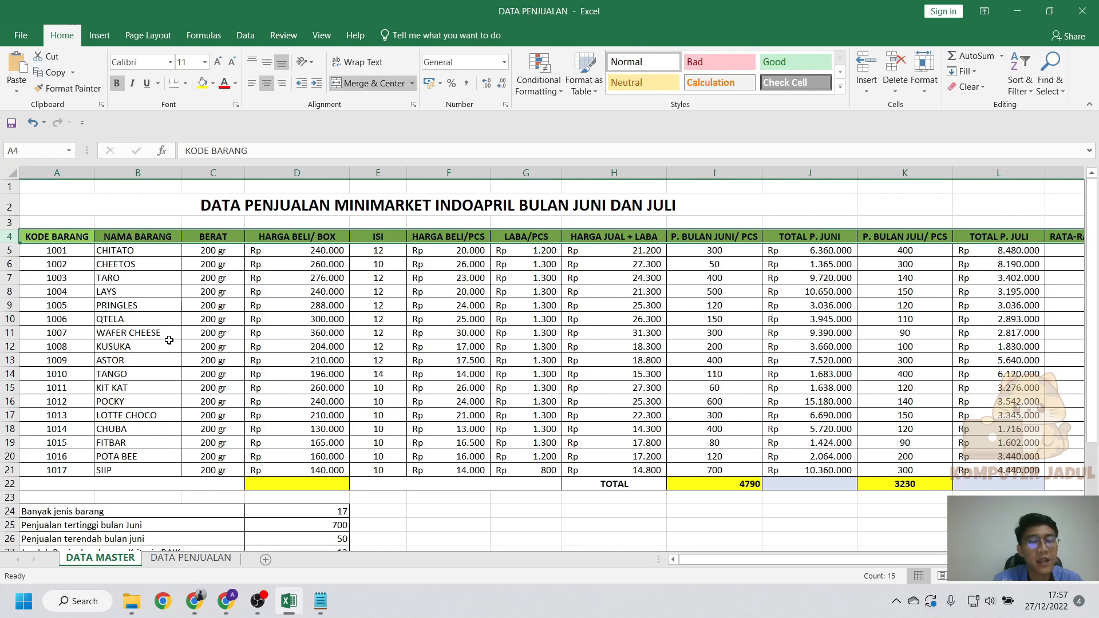
pyautogui.scroll(-7, 172, 343)
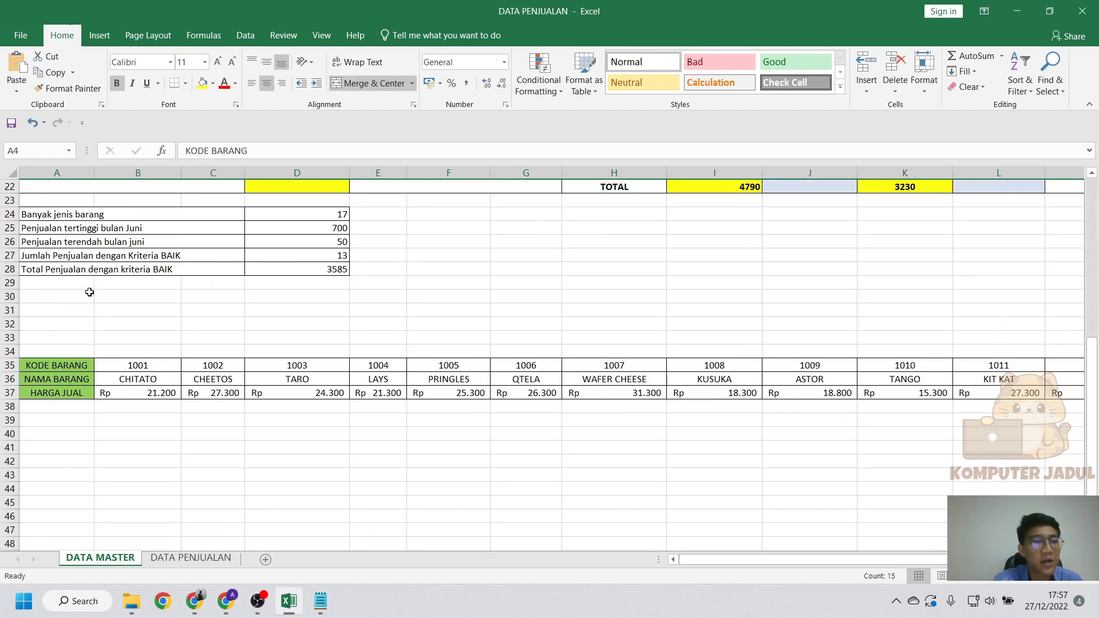
pyautogui.click(73, 170)
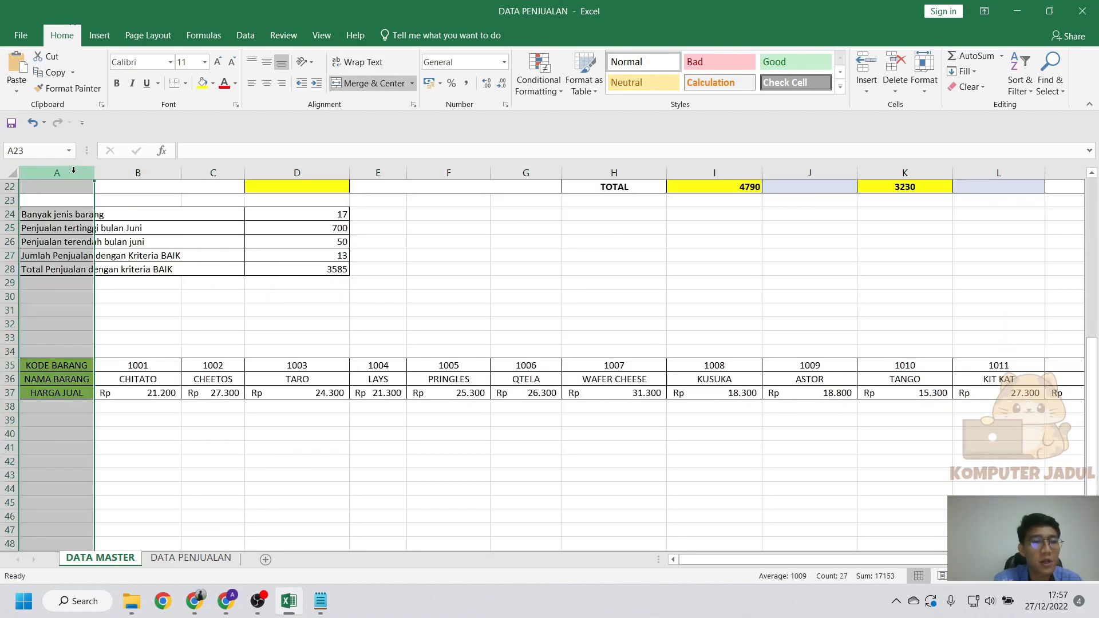
pyautogui.click(78, 390)
pyautogui.moveTo(78, 365); pyautogui.dragTo(80, 392)
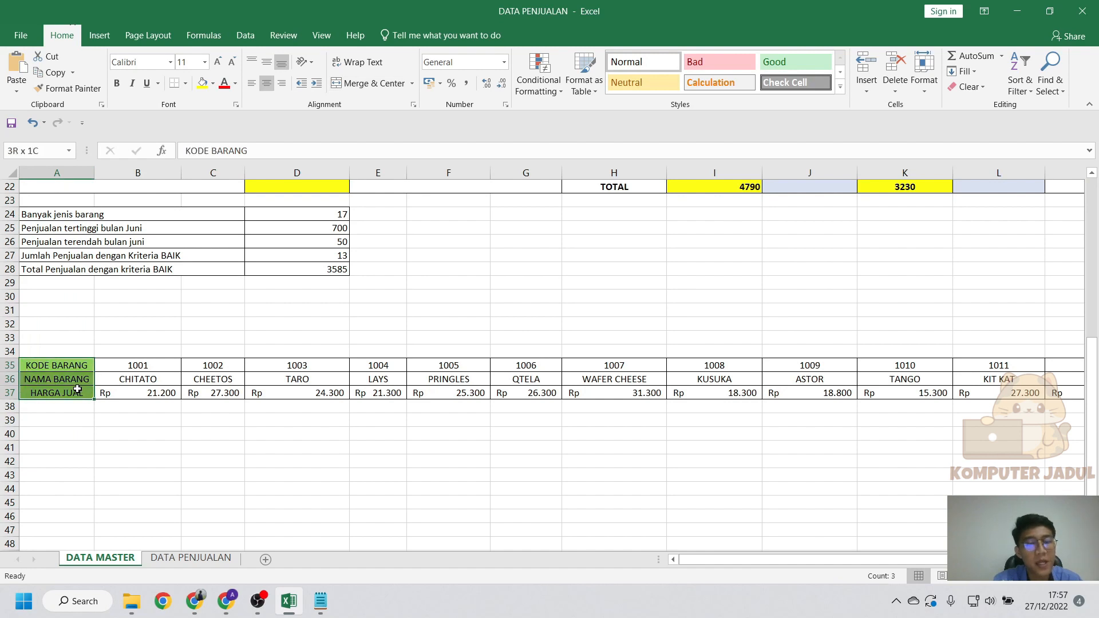
pyautogui.scroll(5, 143, 372)
pyautogui.scroll(2, 172, 337)
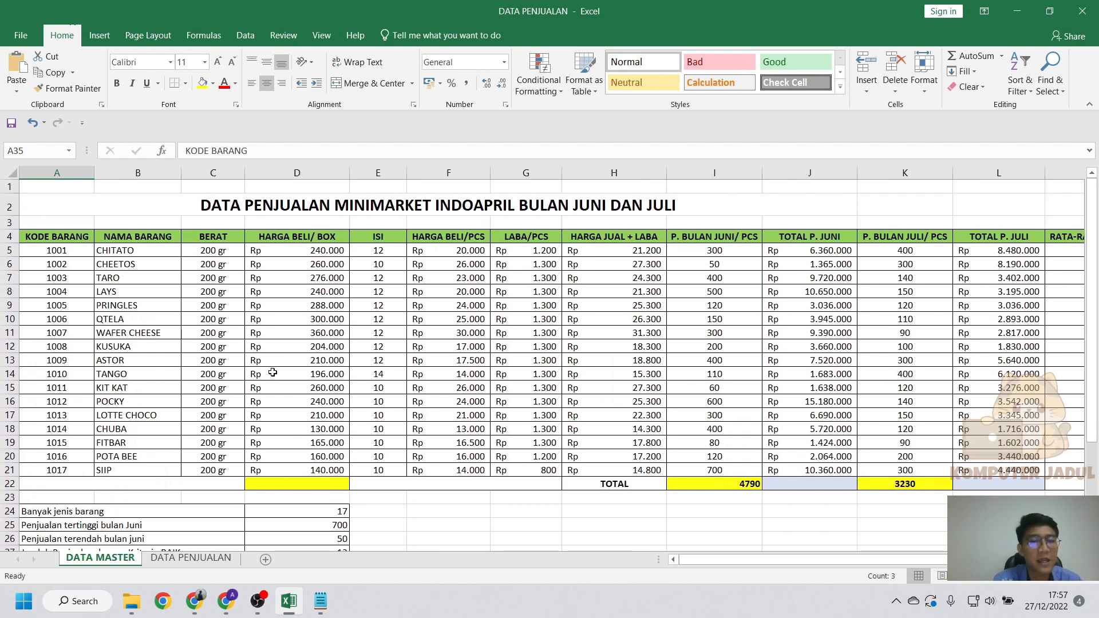
pyautogui.click(292, 361)
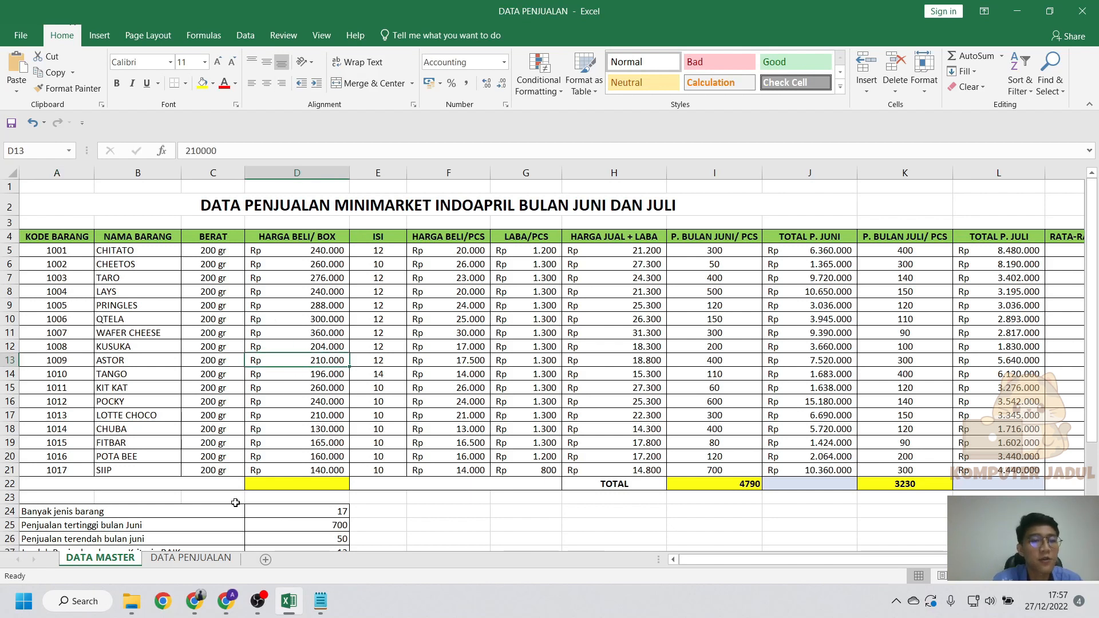
pyautogui.scroll(-3, 235, 503)
pyautogui.scroll(-1, 236, 502)
pyautogui.scroll(4, 244, 486)
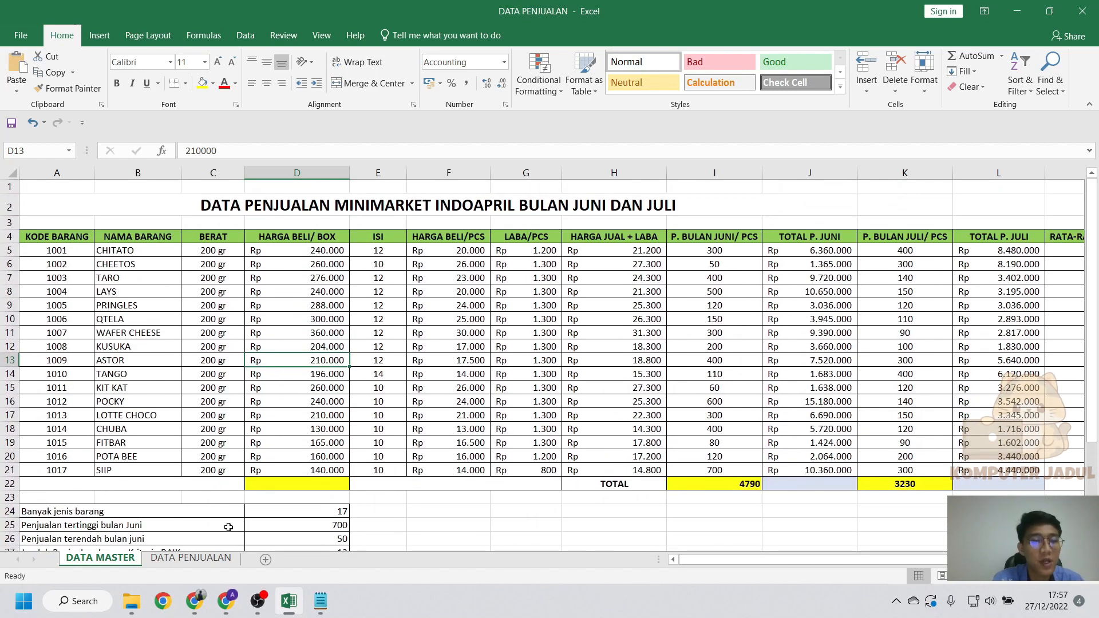
# Look up the first June item's name in E5 on the DATA PENJUALAN sheet with =VLOOKUP(D5;'DATA MASTER'!A4:N21;2;).
pyautogui.click(205, 558)
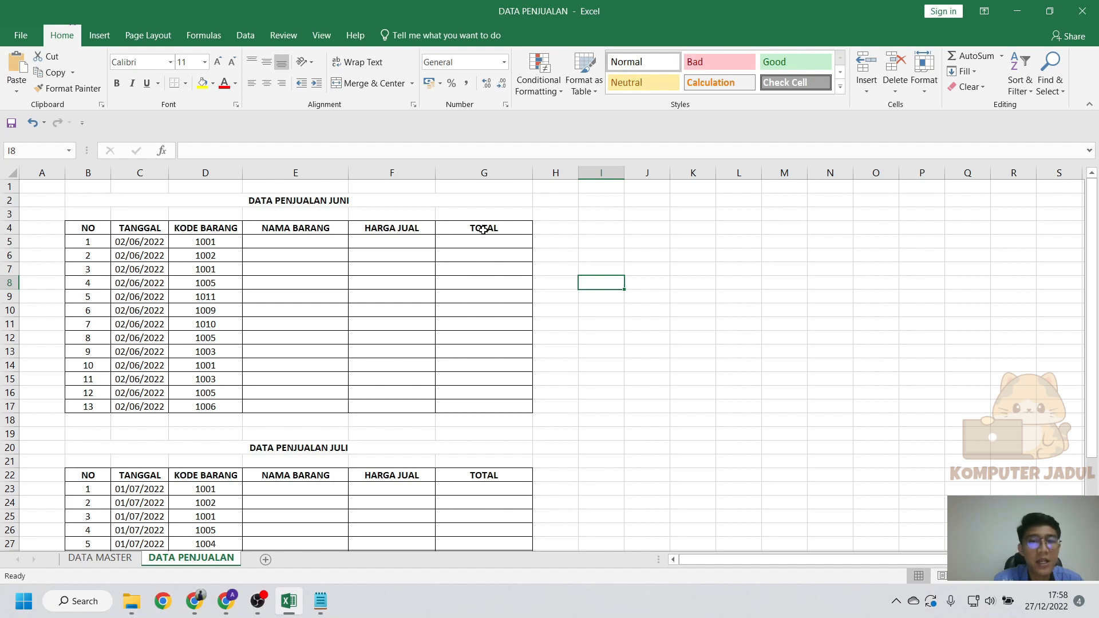
pyautogui.click(286, 243)
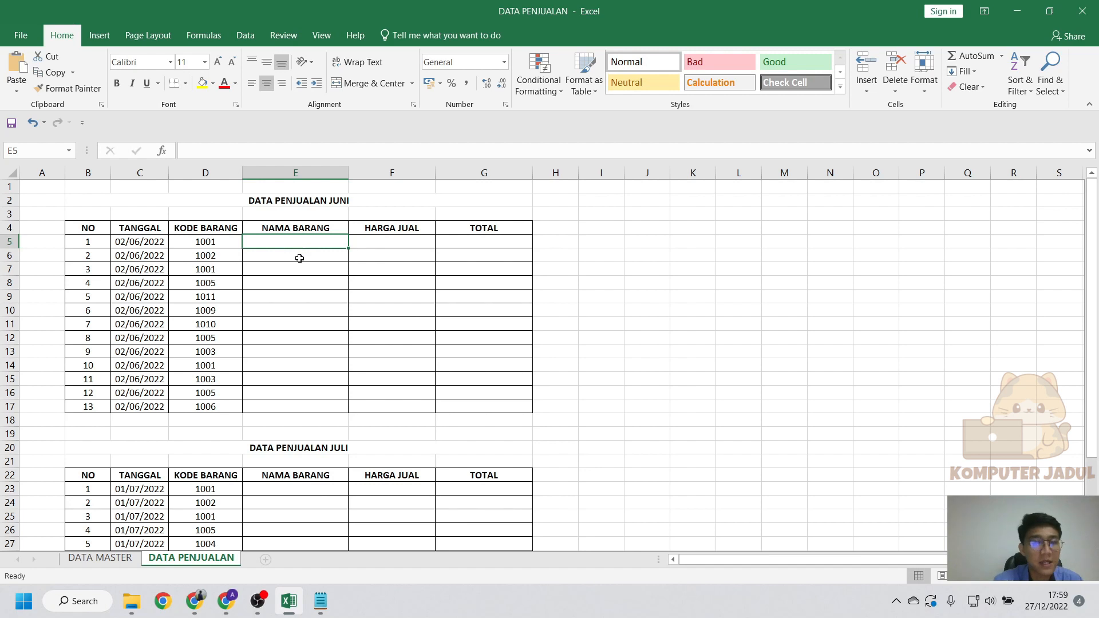
pyautogui.write('=')
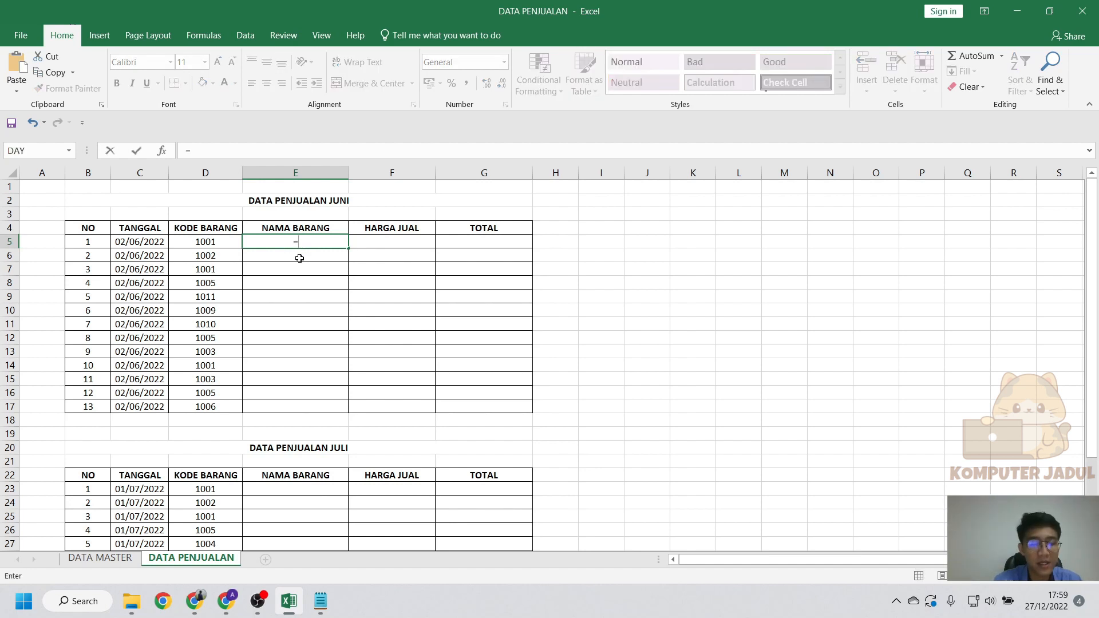
pyautogui.write('vlookup')
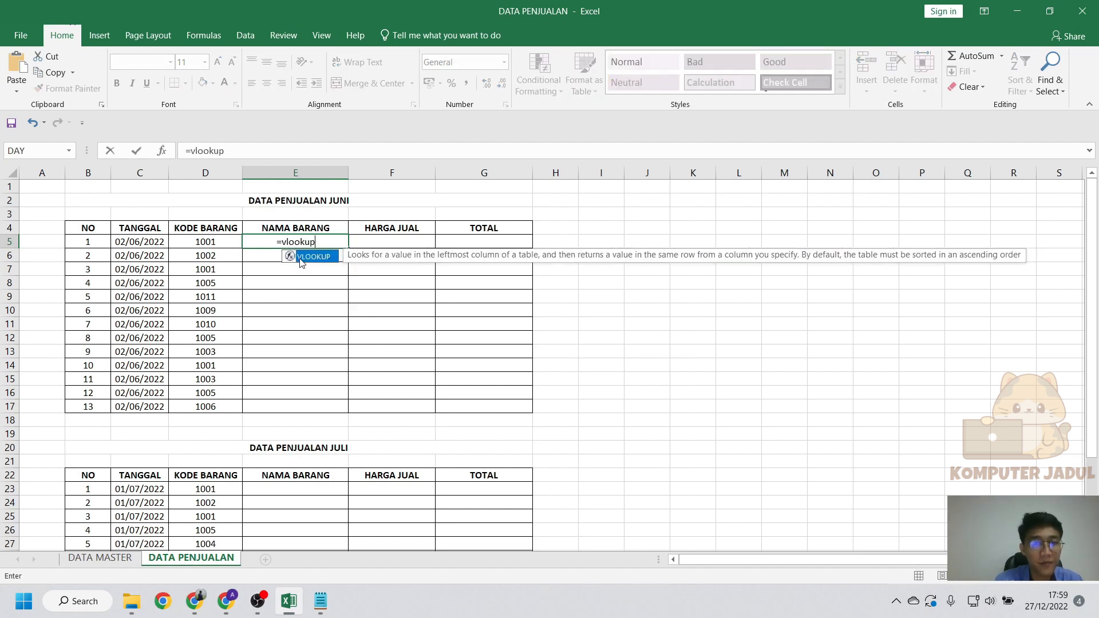
pyautogui.write('(')
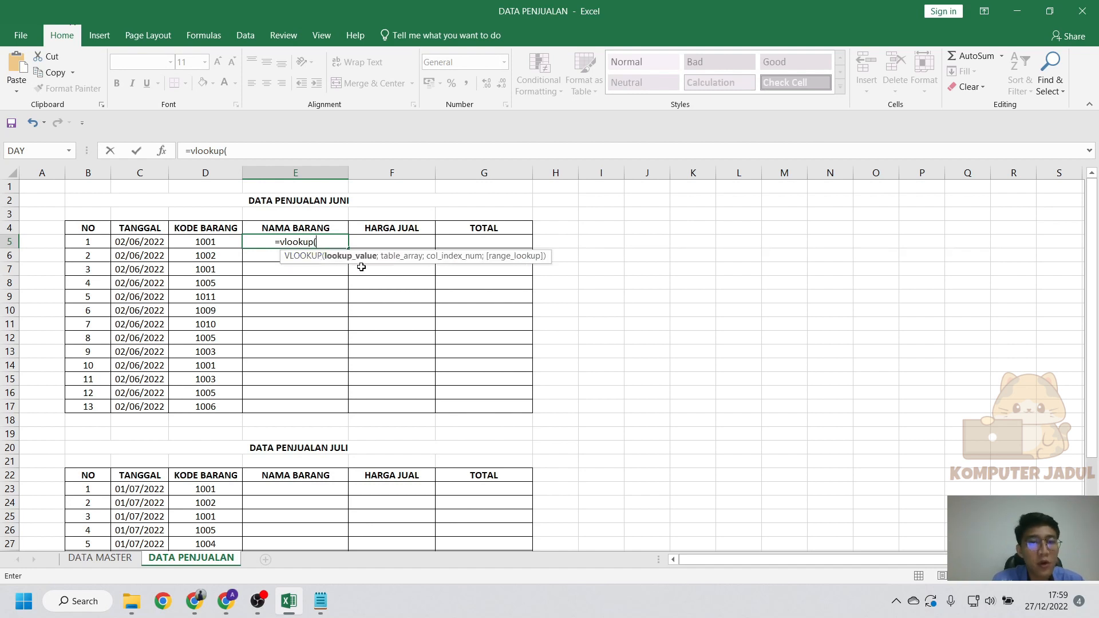
pyautogui.click(221, 240)
pyautogui.write(';')
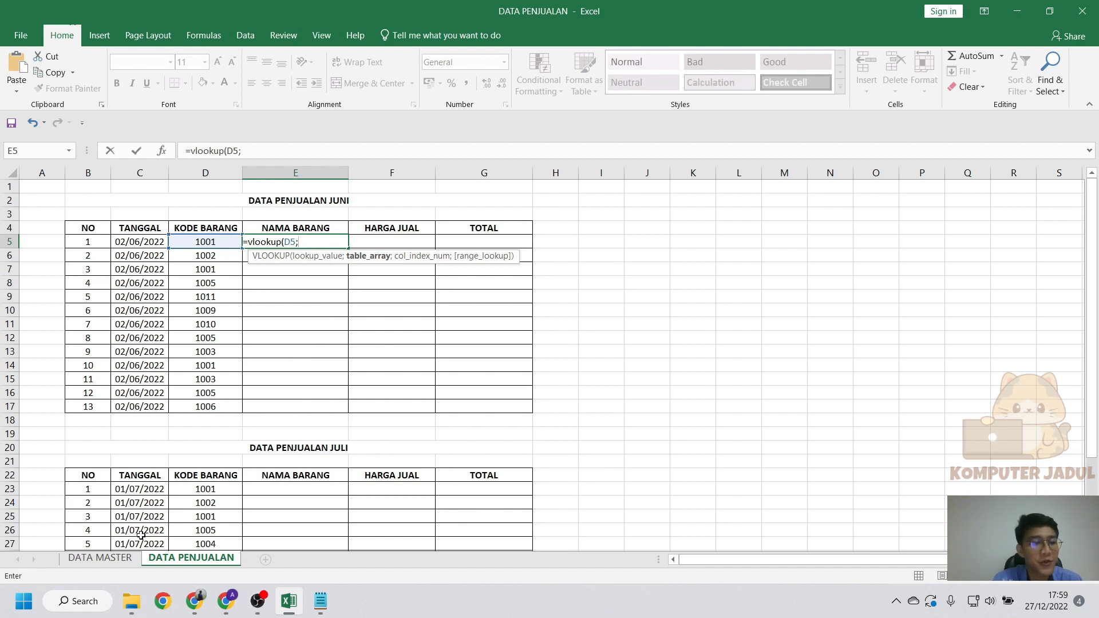
pyautogui.click(103, 559)
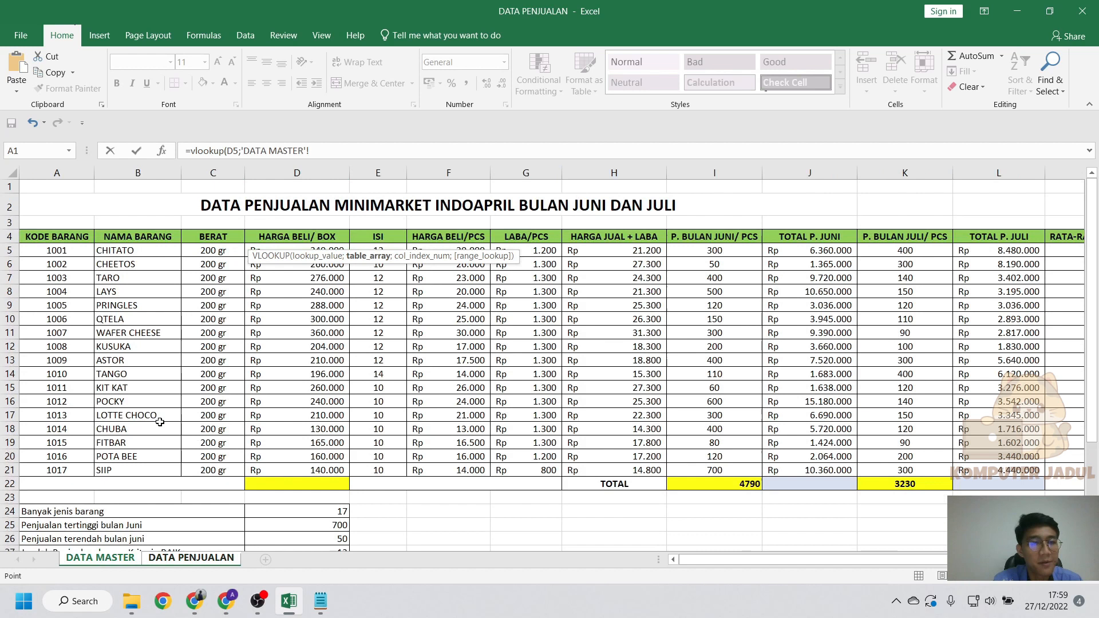
pyautogui.moveTo(38, 236); pyautogui.dragTo(999, 470)
pyautogui.moveTo(800, 559); pyautogui.dragTo(615, 571)
pyautogui.write(';')
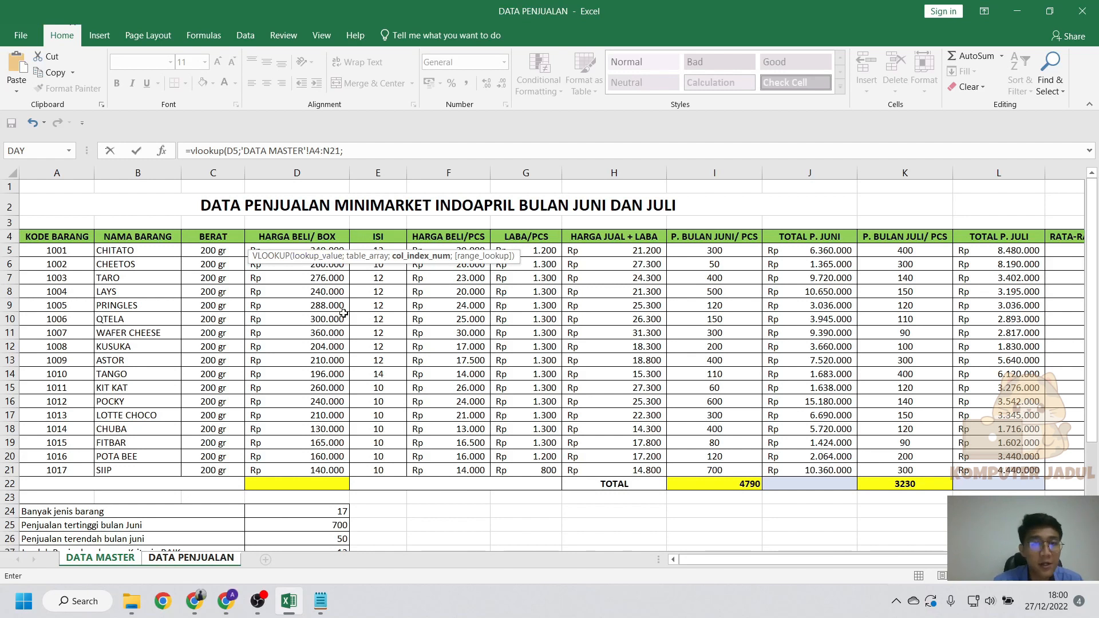
pyautogui.write(';')
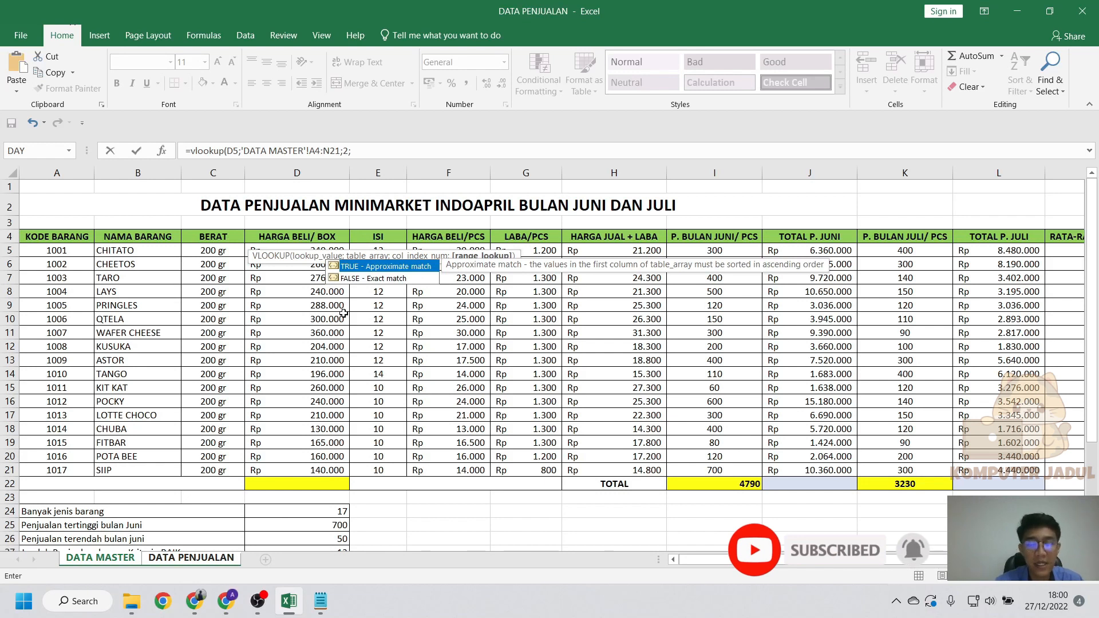
pyautogui.click(393, 279)
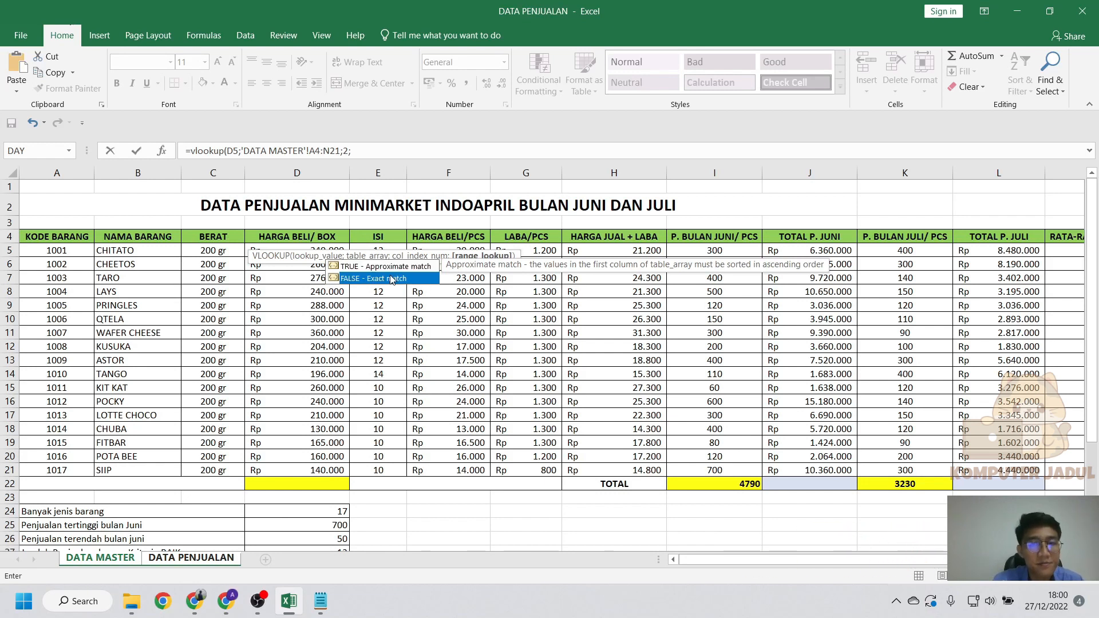
pyautogui.press('Return')
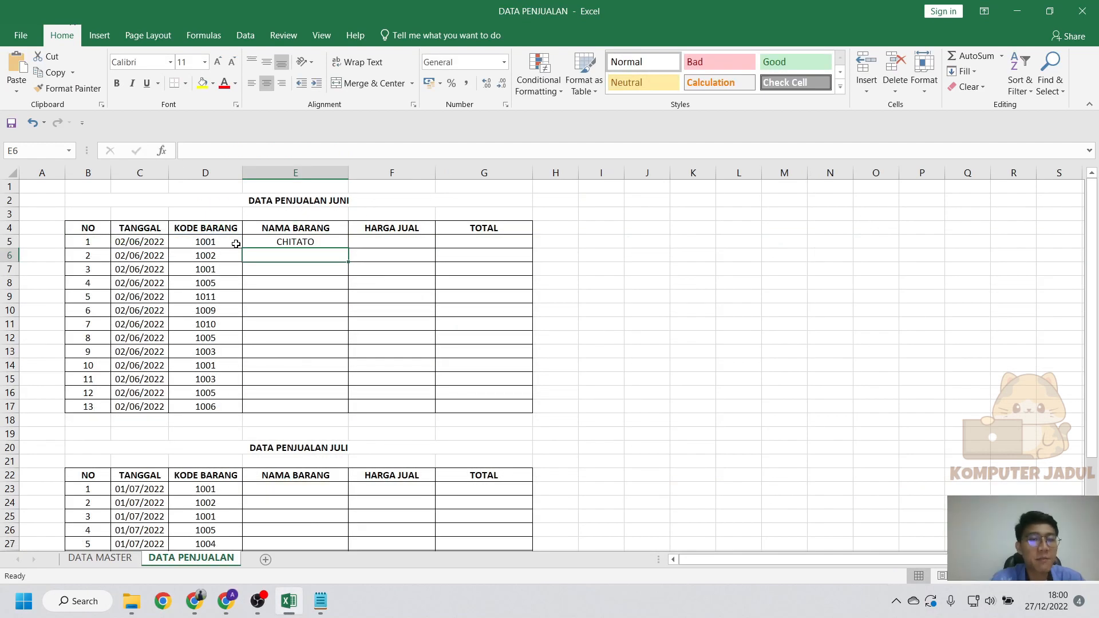
# Copy the NAMA BARANG lookup formula from E5 down through E17 of the June table.
pyautogui.click(276, 242)
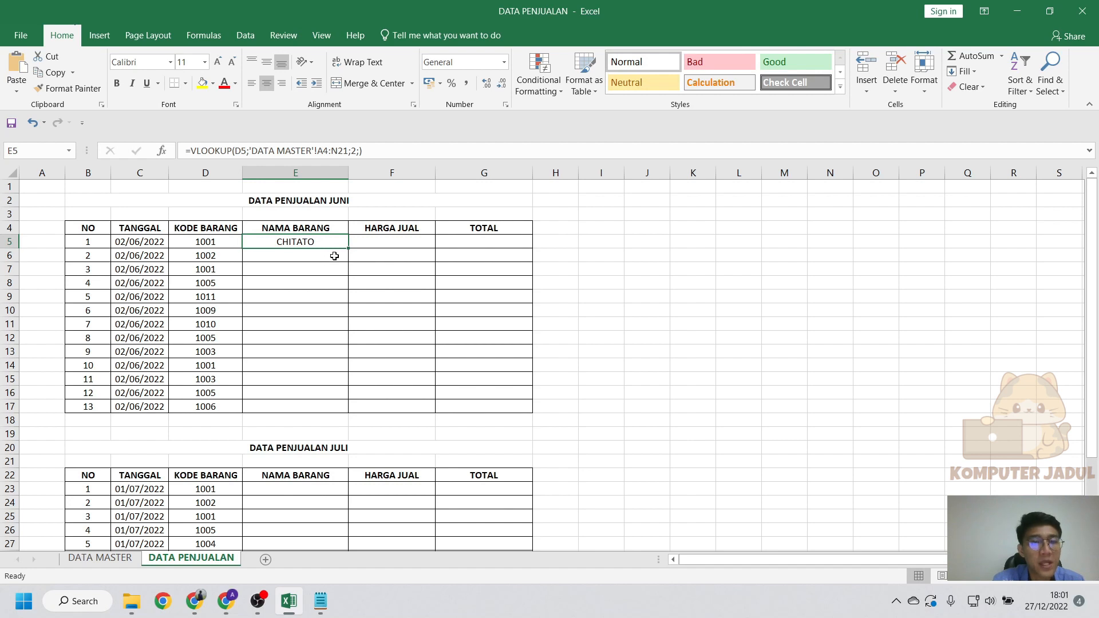
pyautogui.moveTo(349, 249); pyautogui.dragTo(351, 411)
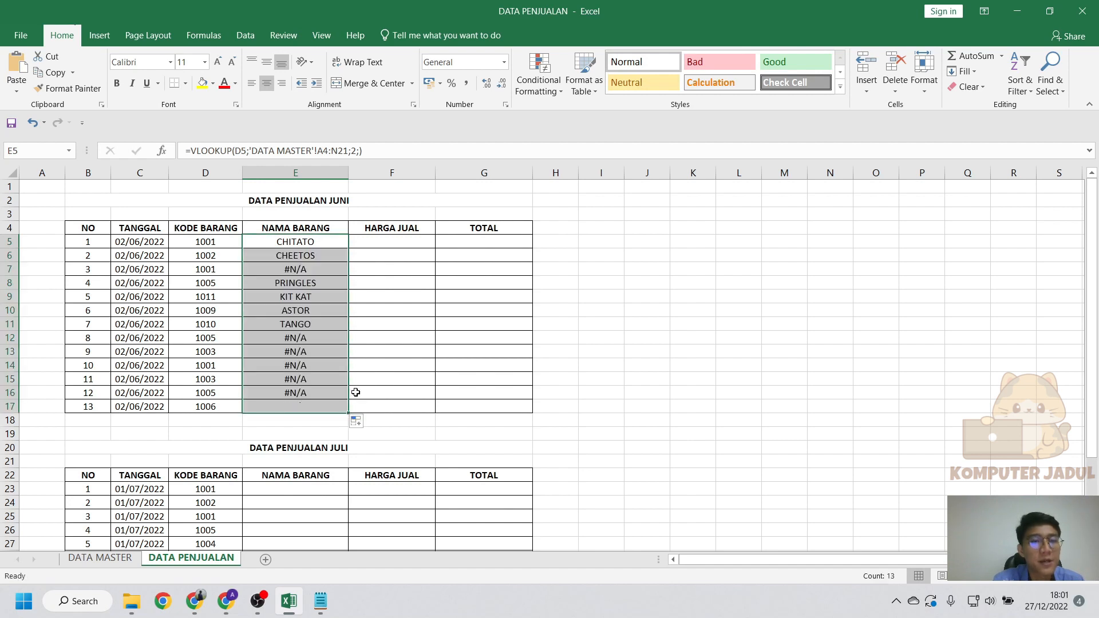
pyautogui.click(360, 293)
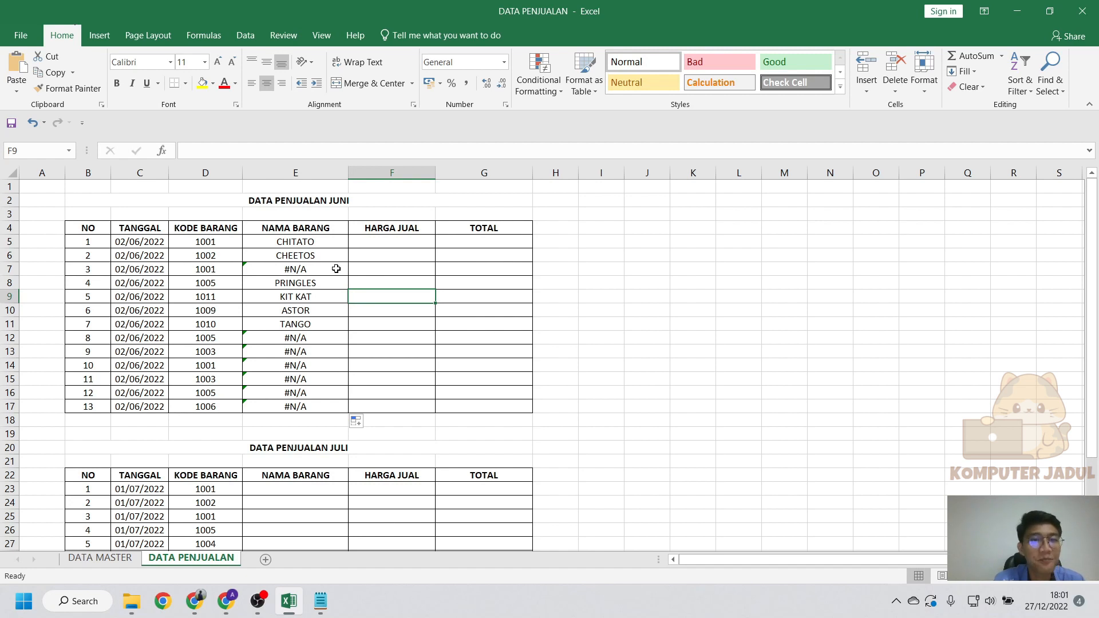
# Check the lookup range in E7 against the DATA MASTER table and clear the NAMA BARANG formulas in E5:E17.
pyautogui.click(114, 556)
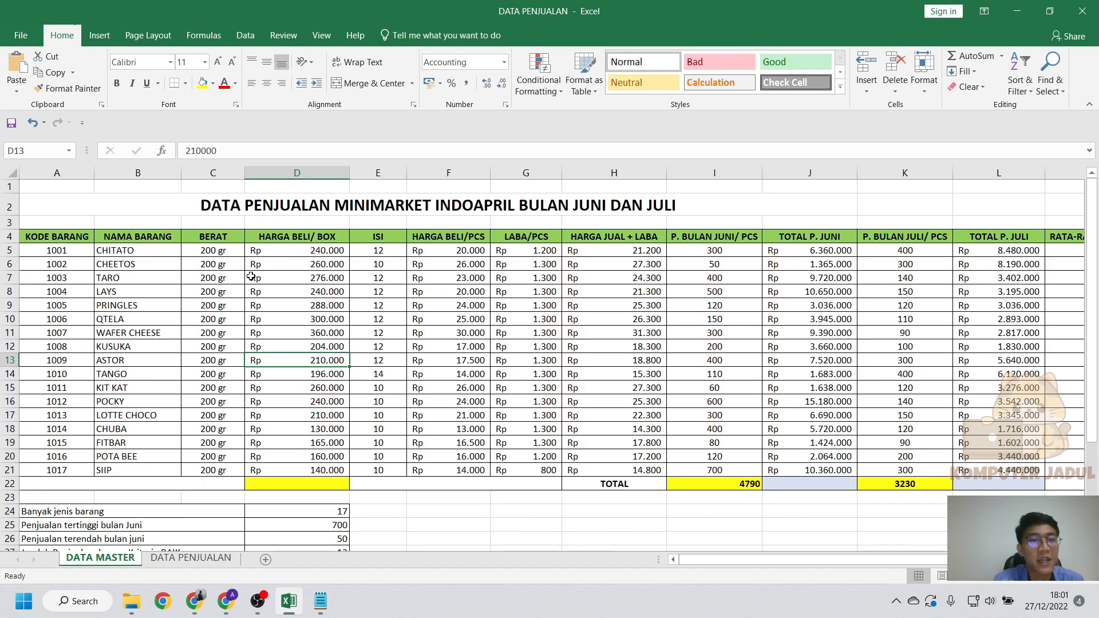
pyautogui.click(166, 559)
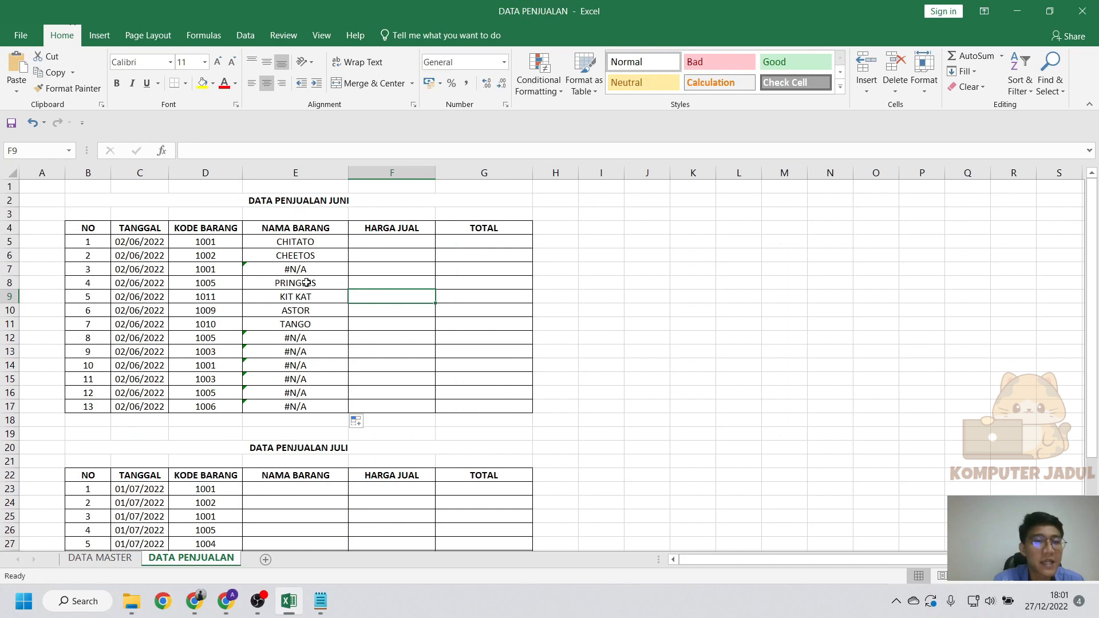
pyautogui.click(315, 266)
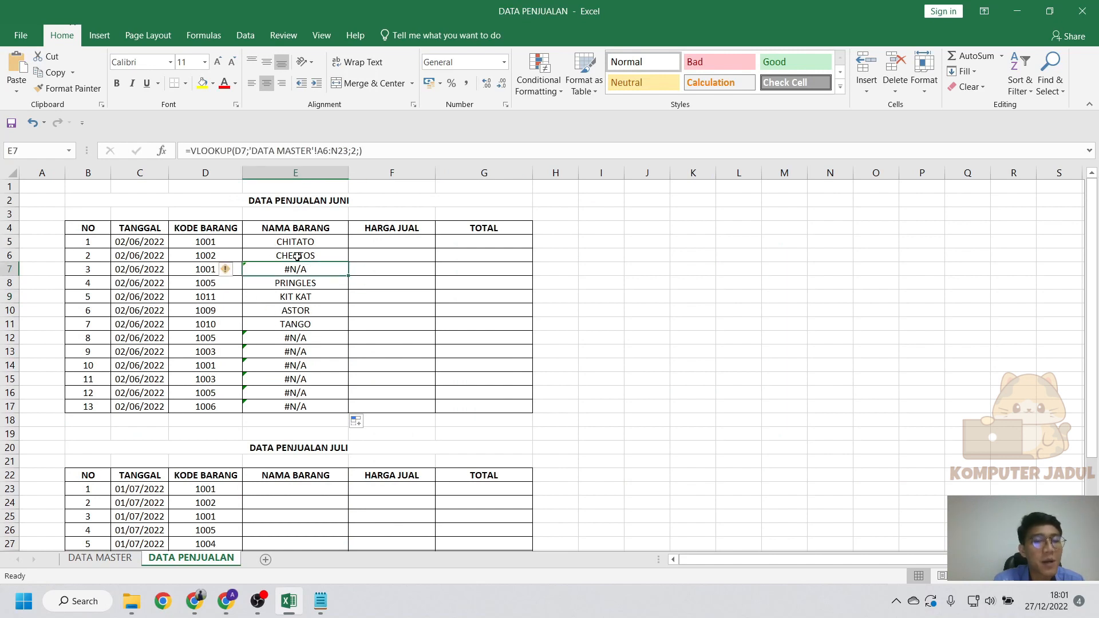
pyautogui.moveTo(305, 242); pyautogui.dragTo(330, 408)
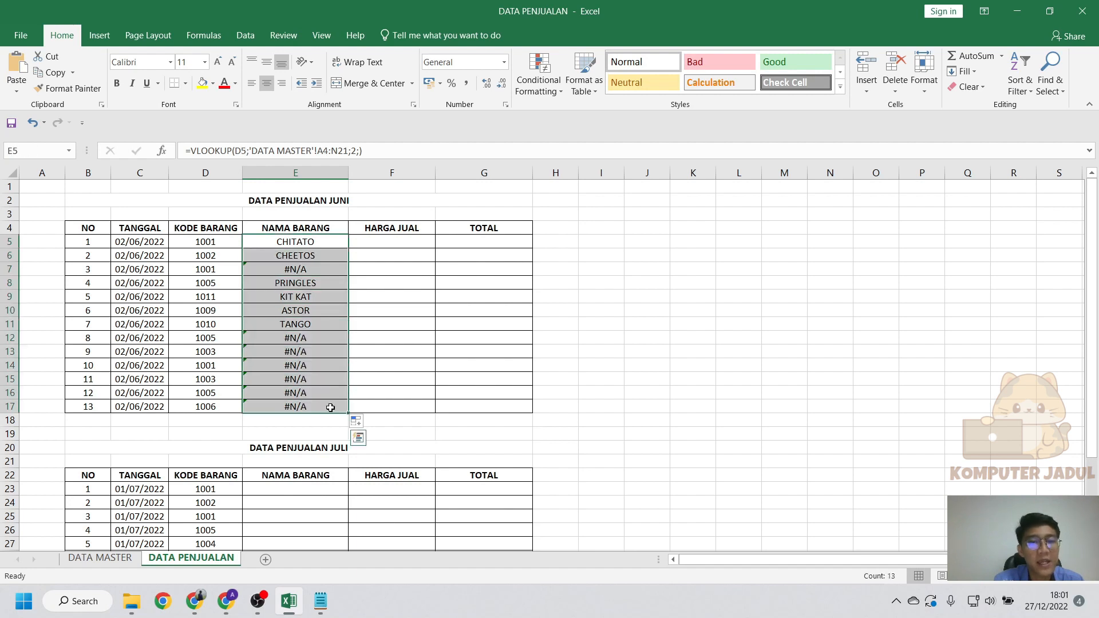
pyautogui.press('Delete')
# Look up the first June item's name in E5 with an absolute range: =VLOOKUP(D5;'DATA MASTER'!$A$4:$N$21;2;).
pyautogui.click(294, 242)
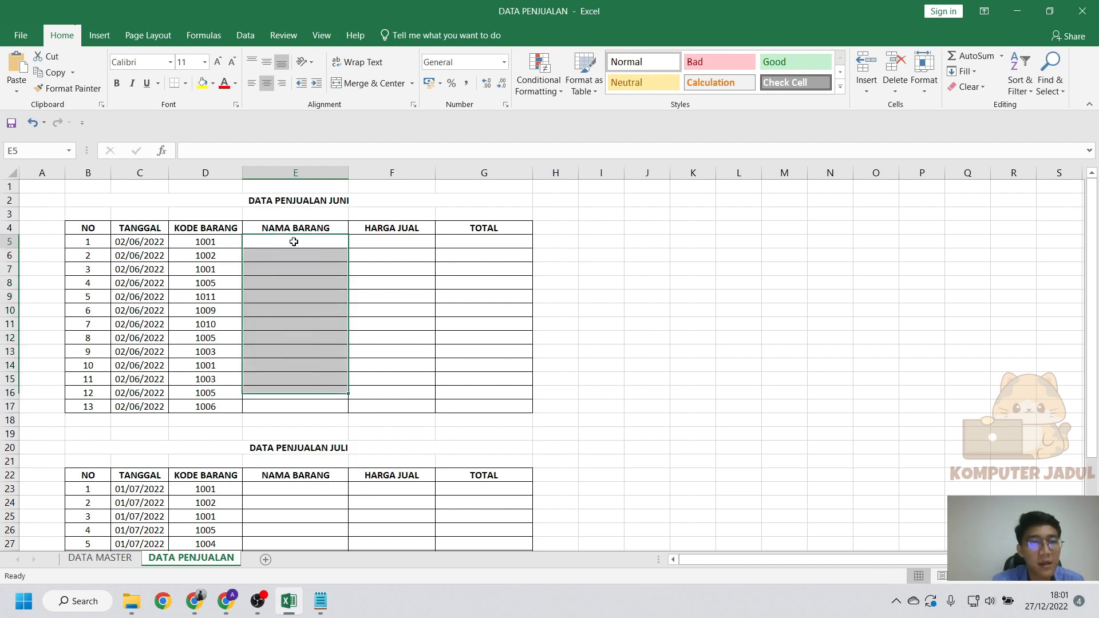
pyautogui.write('=')
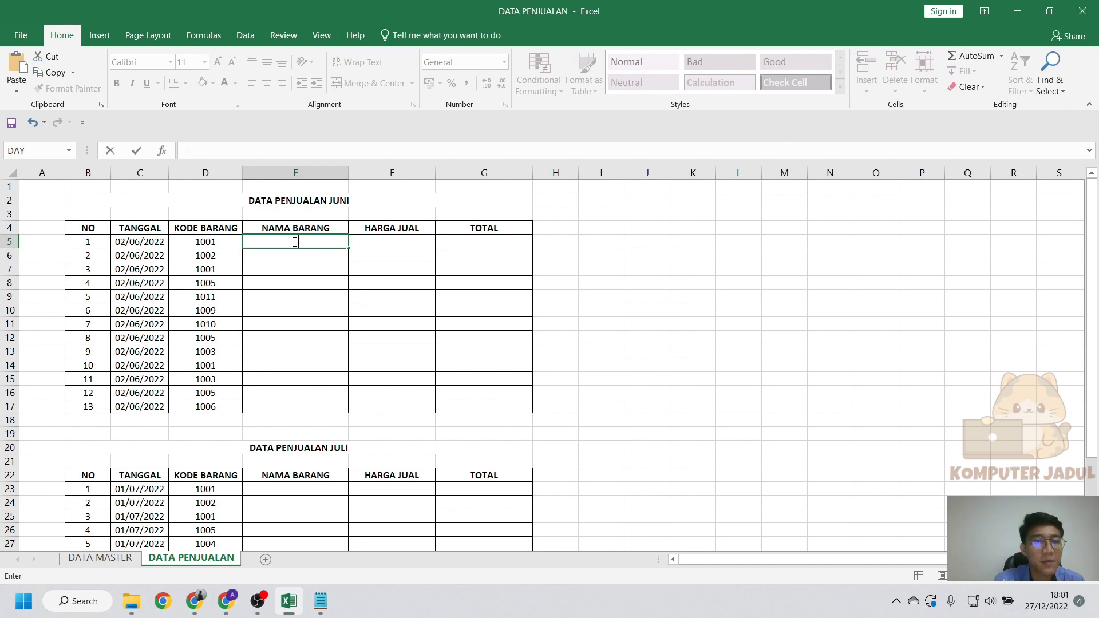
pyautogui.write('ook')
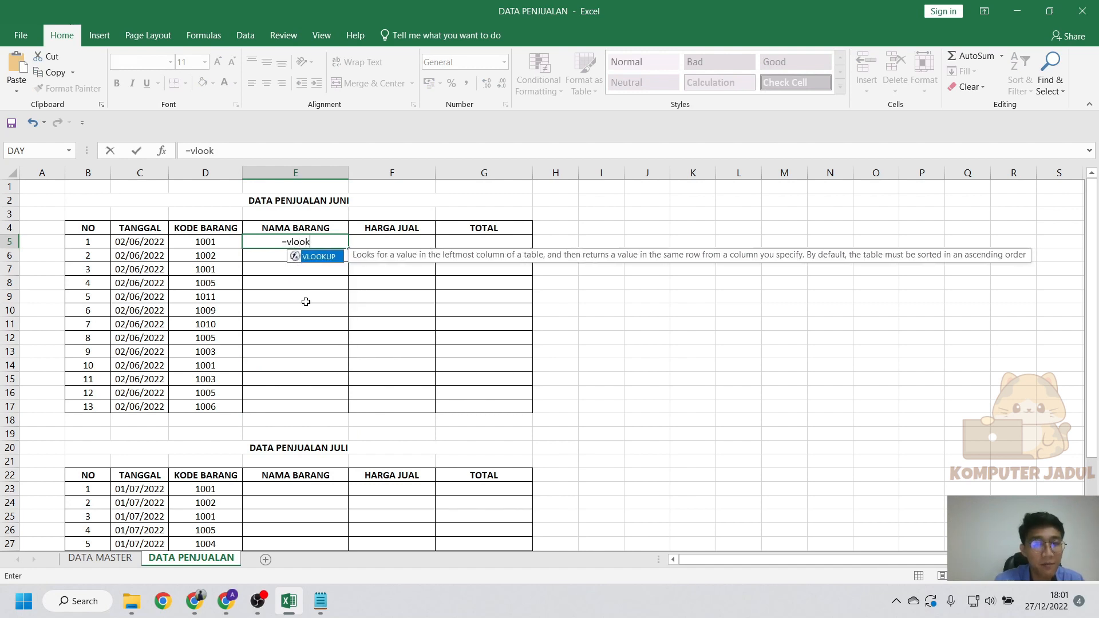
pyautogui.write('up(')
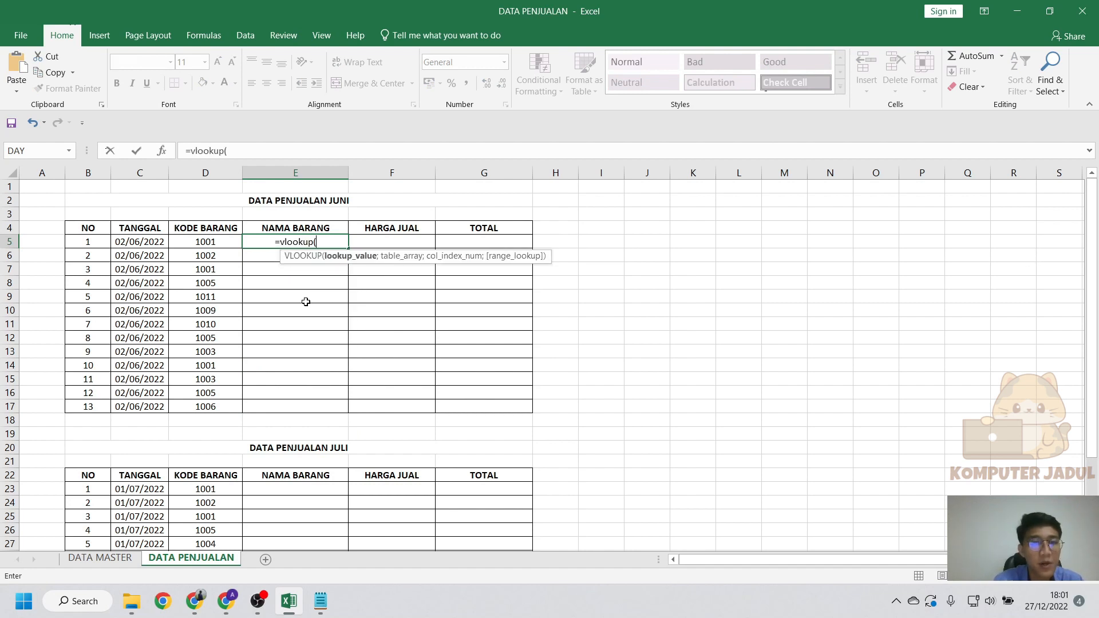
pyautogui.click(224, 242)
pyautogui.write(';')
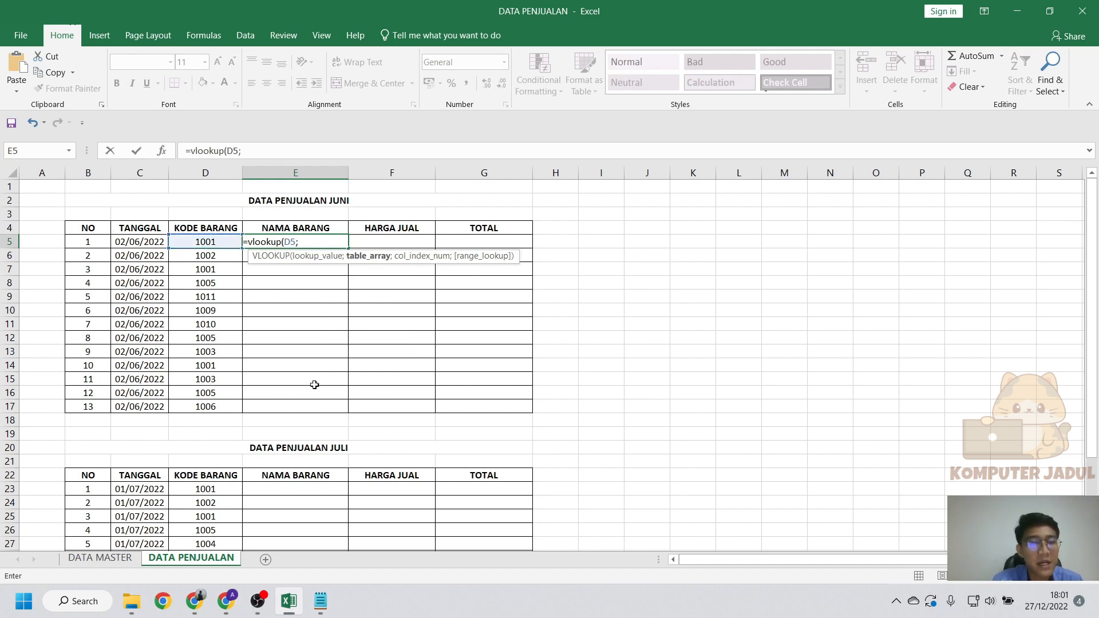
pyautogui.click(107, 558)
pyautogui.moveTo(54, 237); pyautogui.dragTo(984, 470)
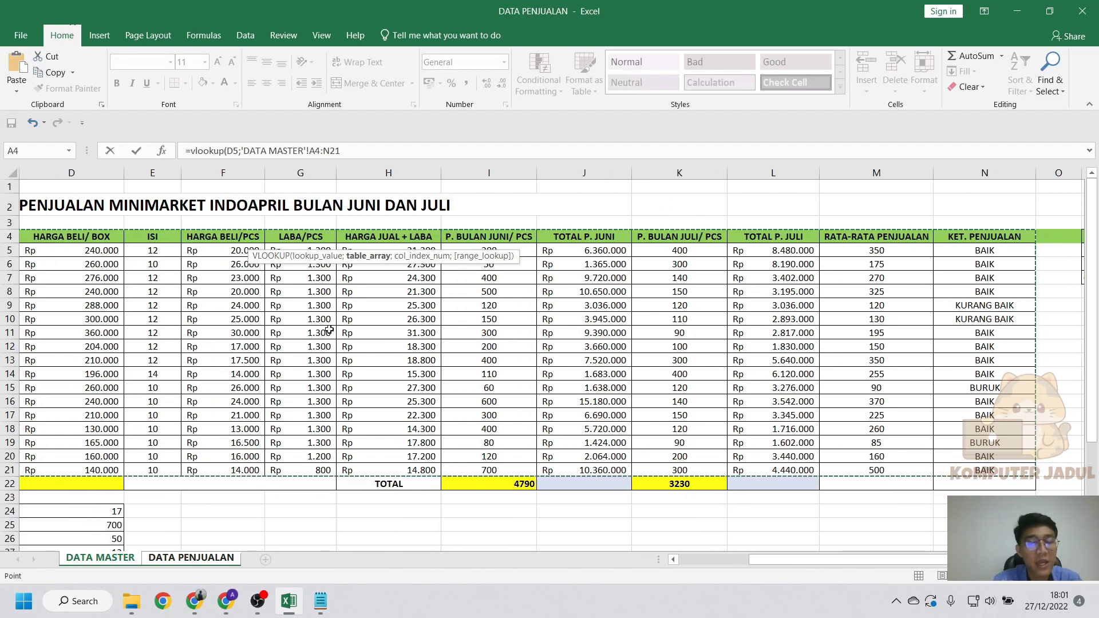
pyautogui.press('F4')
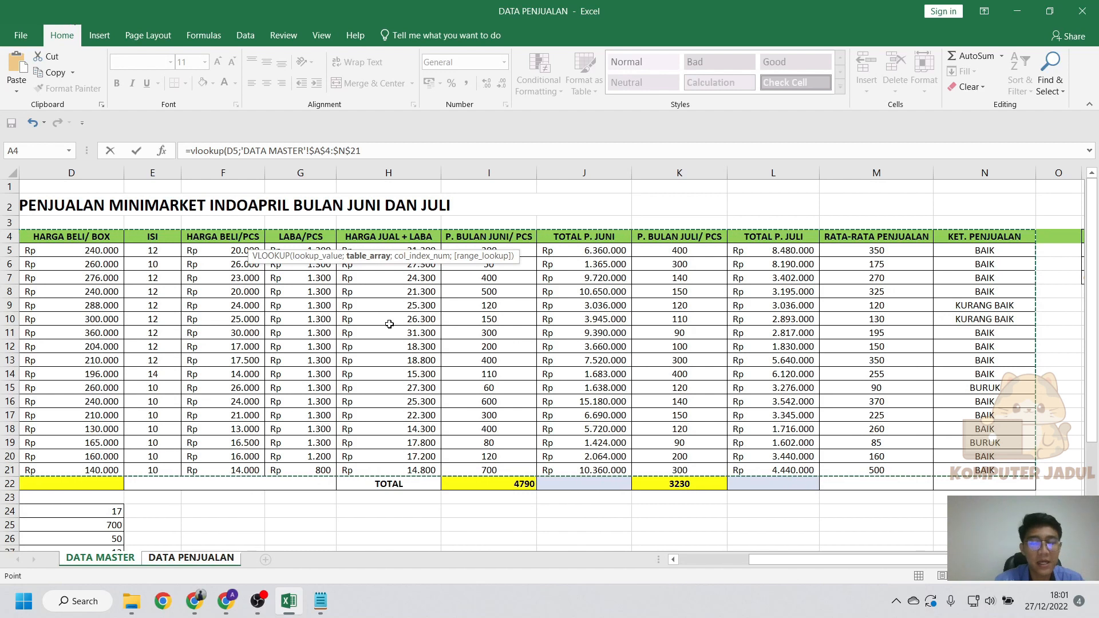
pyautogui.write(';2')
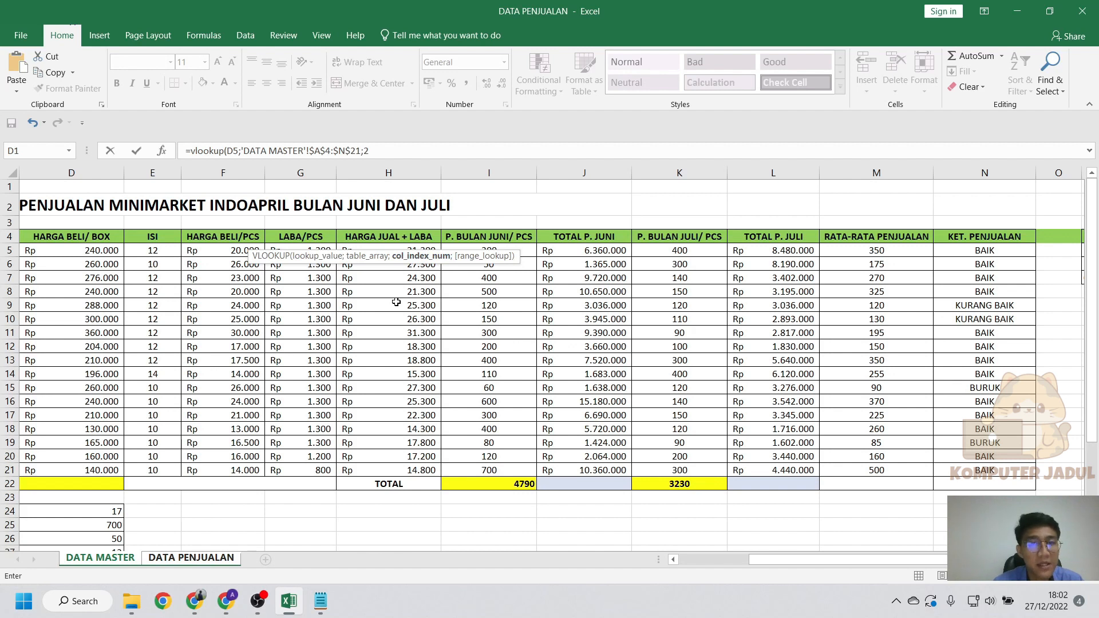
pyautogui.write(';')
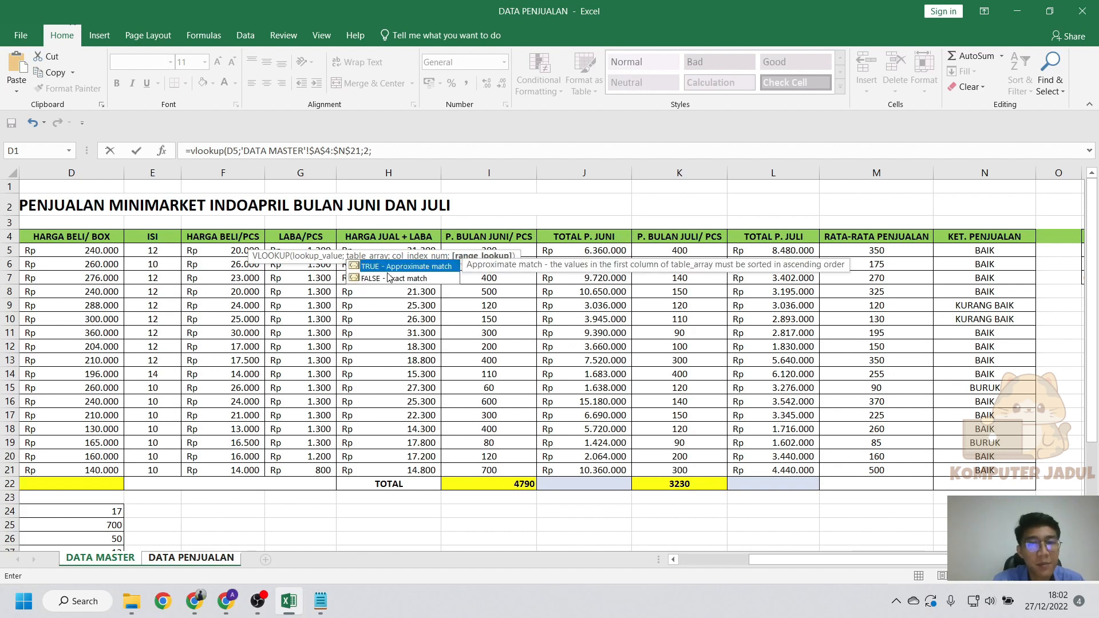
pyautogui.click(397, 279)
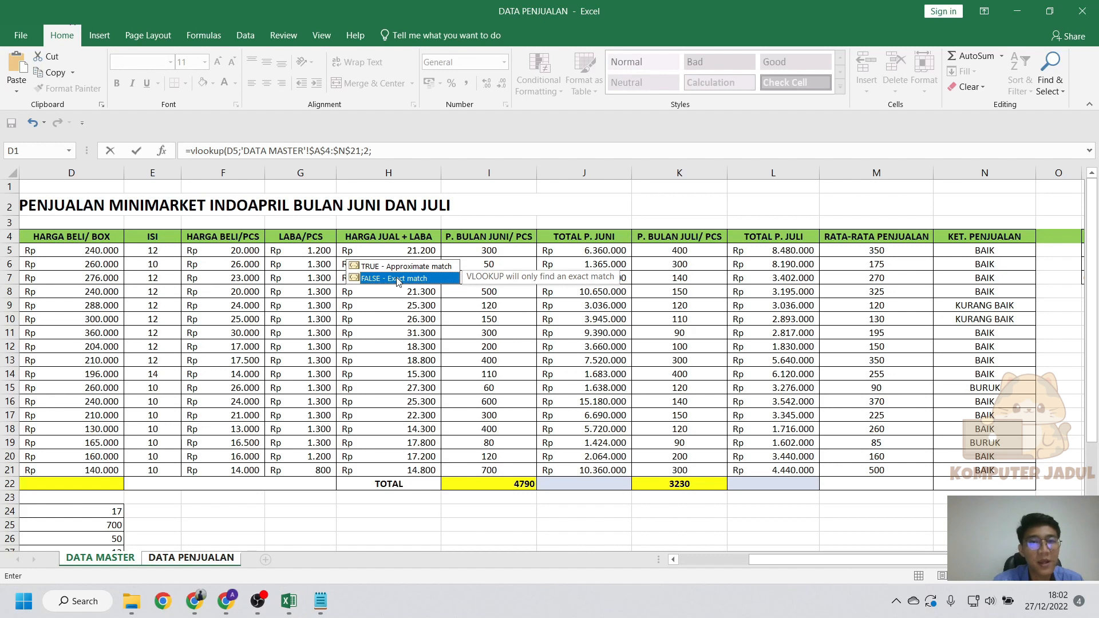
pyautogui.press('Return')
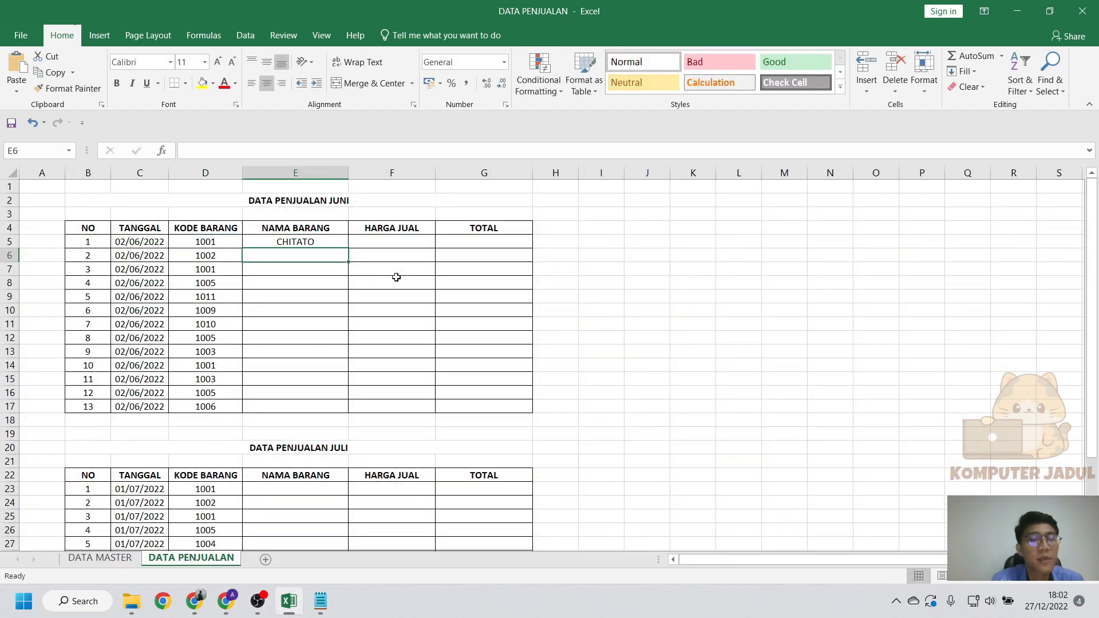
# Fill the absolute-range NAMA BARANG lookup from E5 down through E17 of the June table.
pyautogui.click(339, 241)
pyautogui.moveTo(348, 251); pyautogui.dragTo(347, 411)
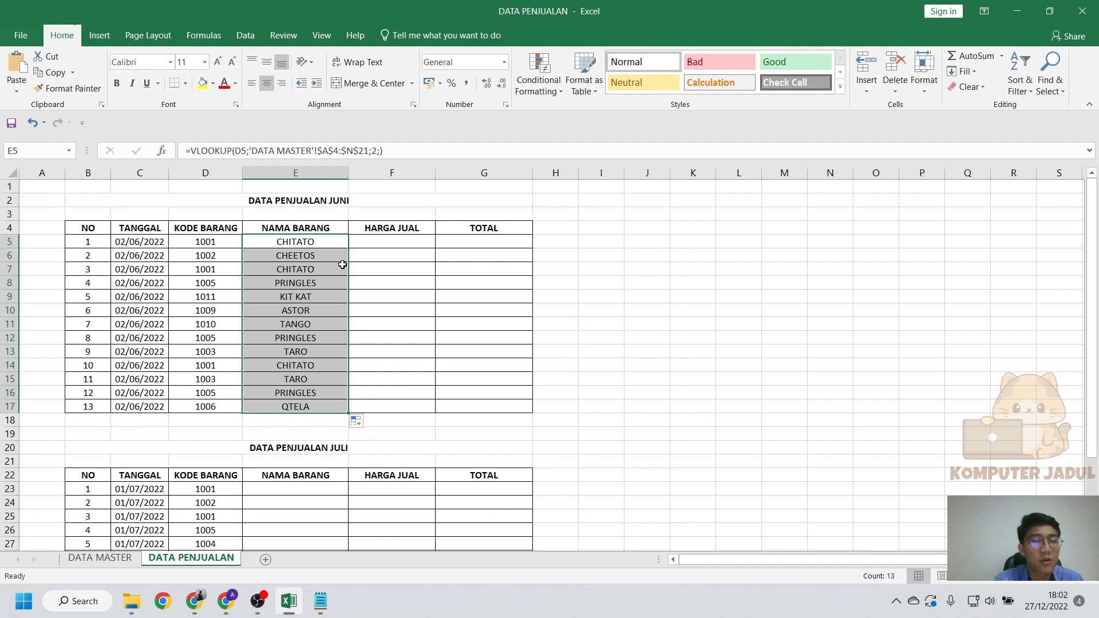
pyautogui.click(362, 267)
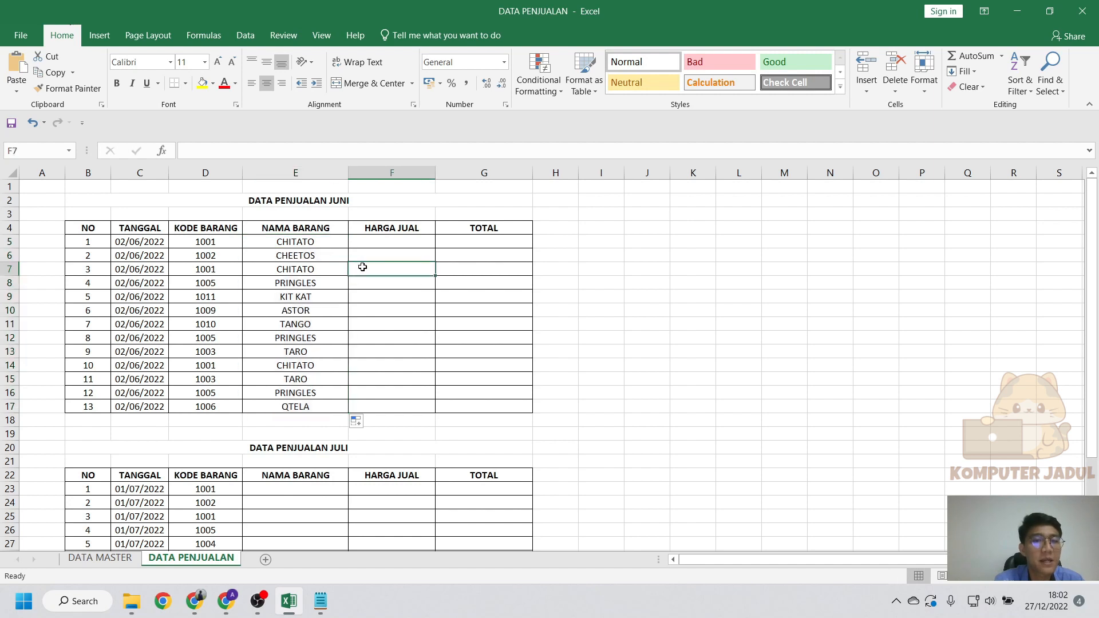
# Look up the first June item's price in F5 with =VLOOKUP(D5;'DATA MASTER'!$A$4:$N$21;6;).
pyautogui.click(380, 240)
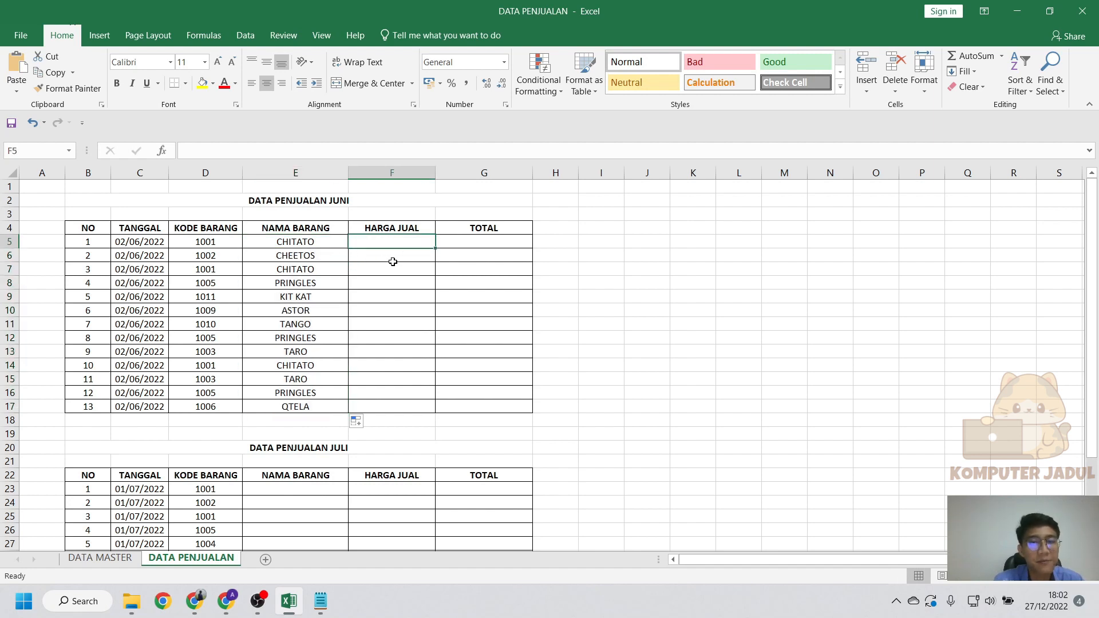
pyautogui.write('=vloo')
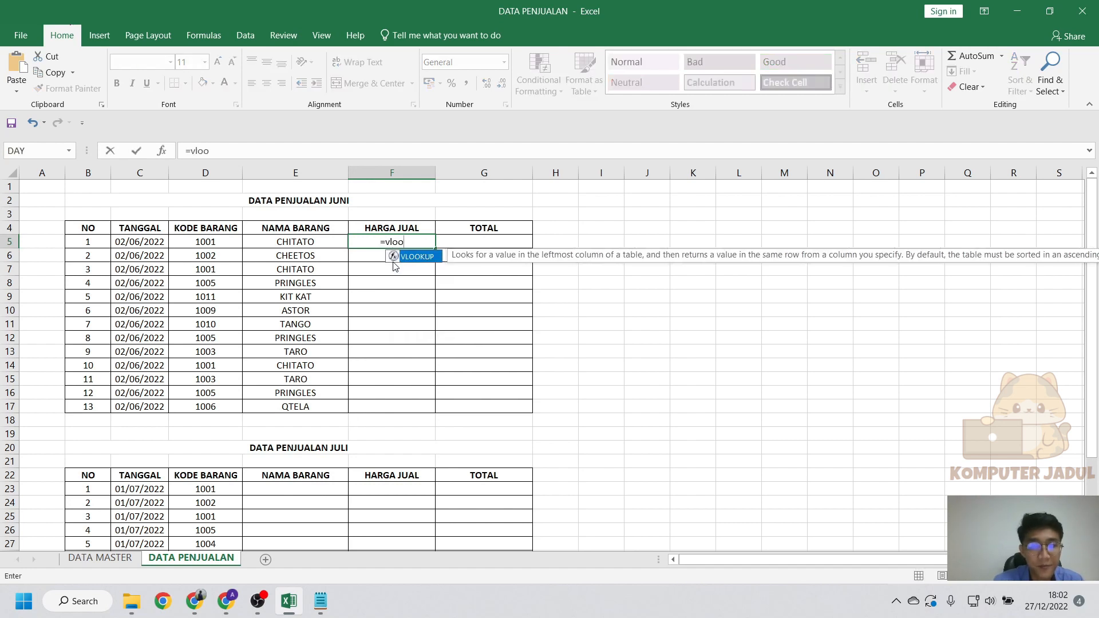
pyautogui.doubleClick(415, 256)
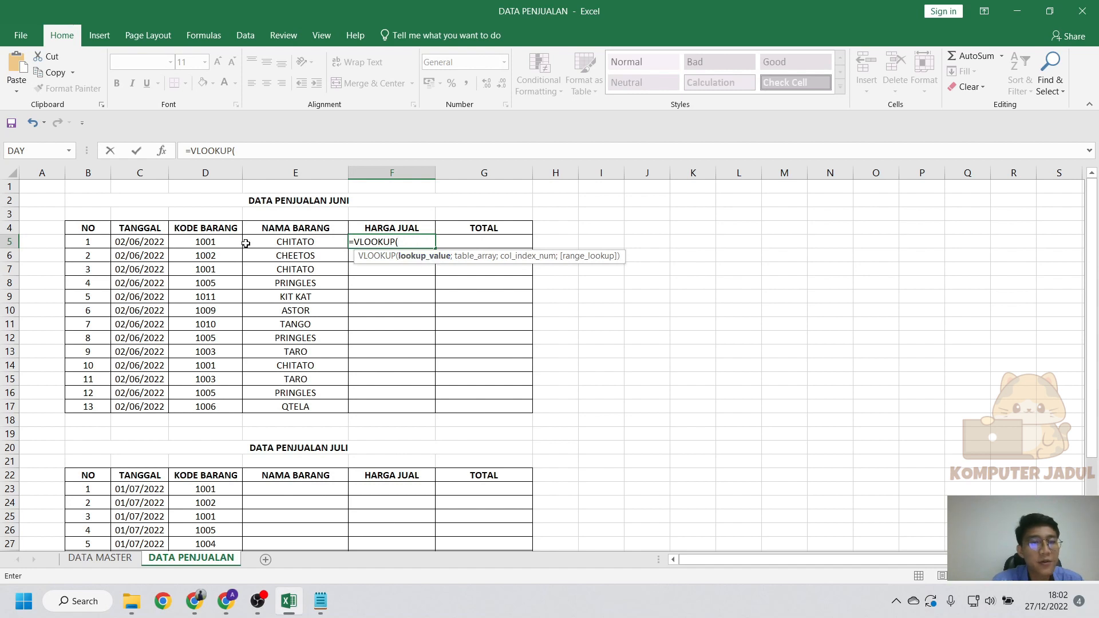
pyautogui.click(221, 241)
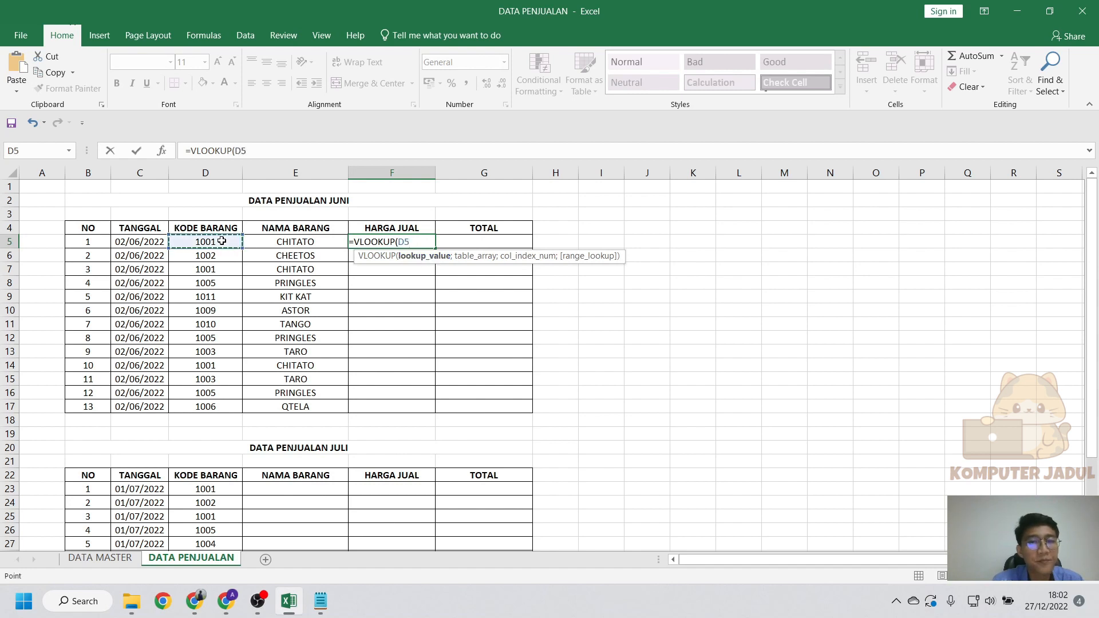
pyautogui.write(';')
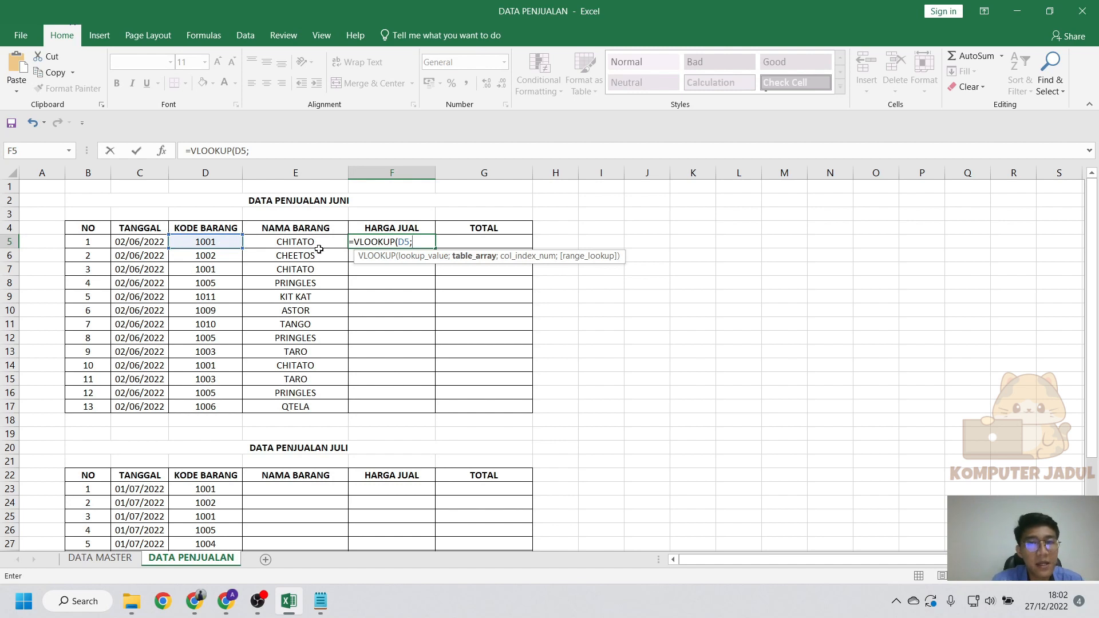
pyautogui.click(117, 559)
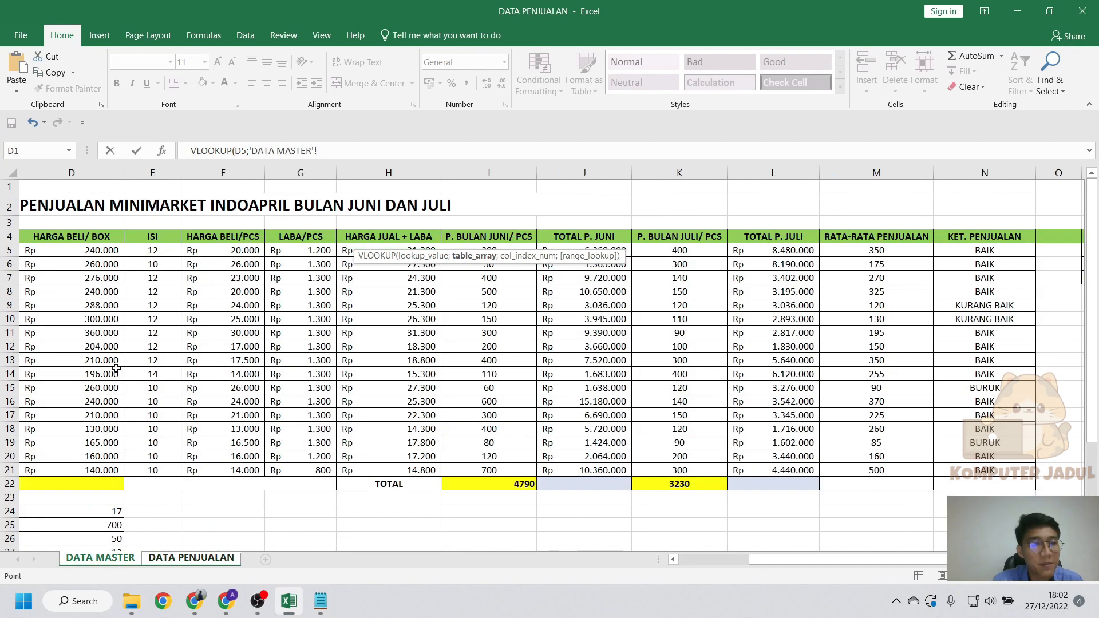
pyautogui.hscroll(-3, 738, 560)
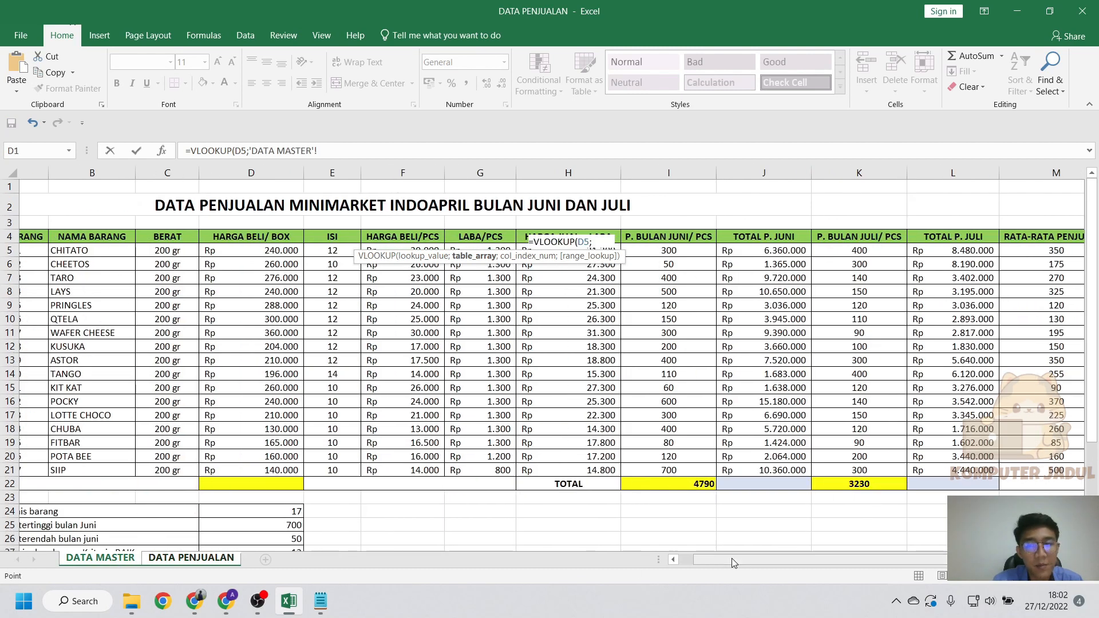
pyautogui.moveTo(50, 236); pyautogui.dragTo(997, 469)
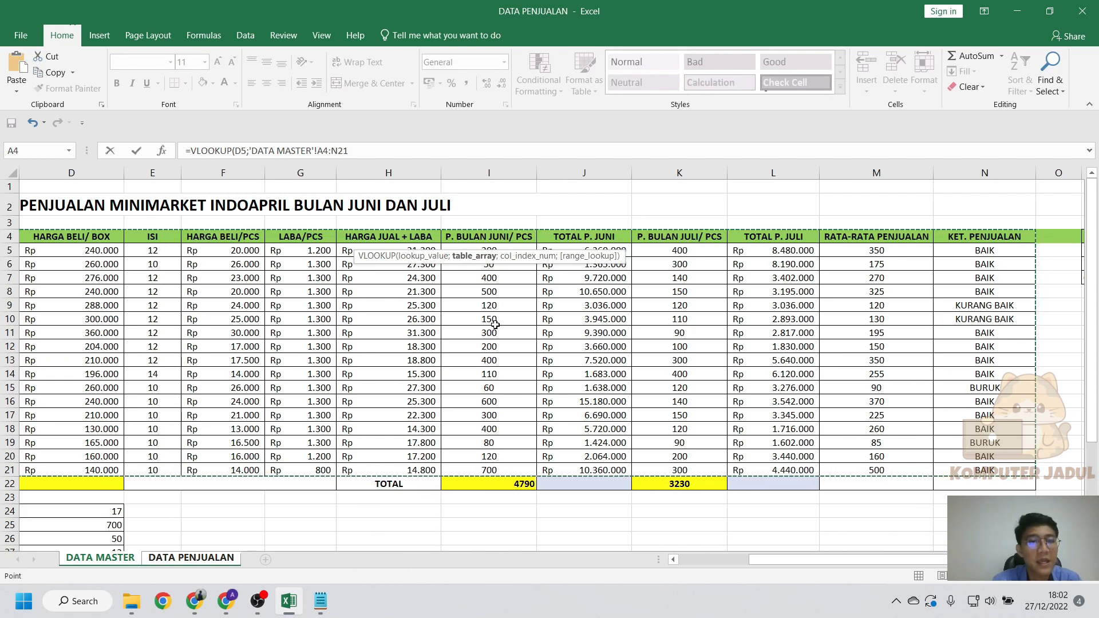
pyautogui.press('F4')
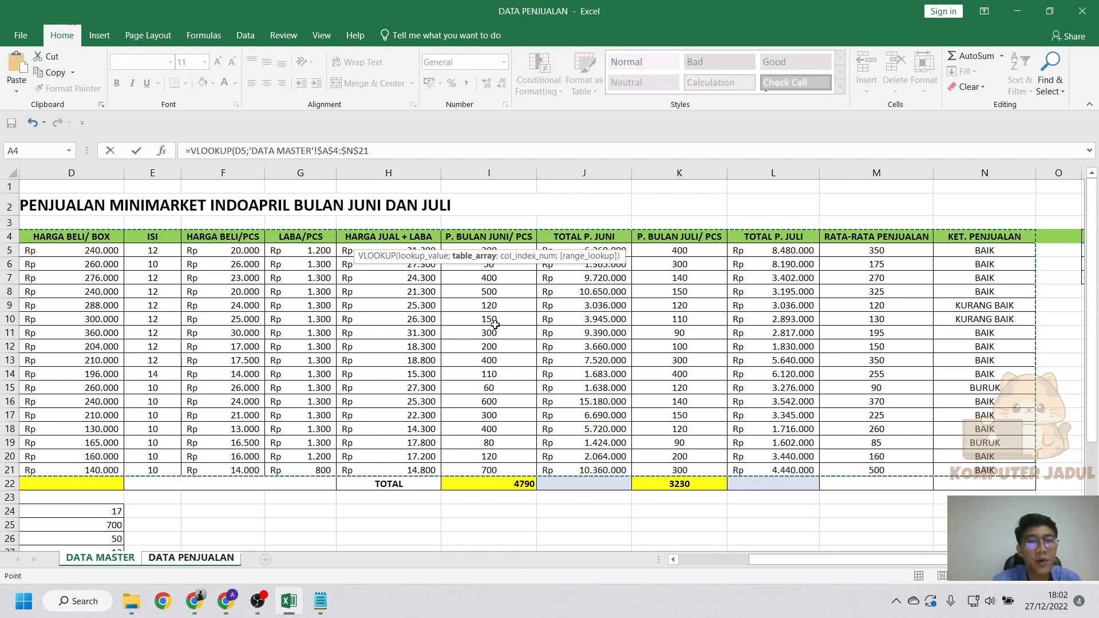
pyautogui.write(';')
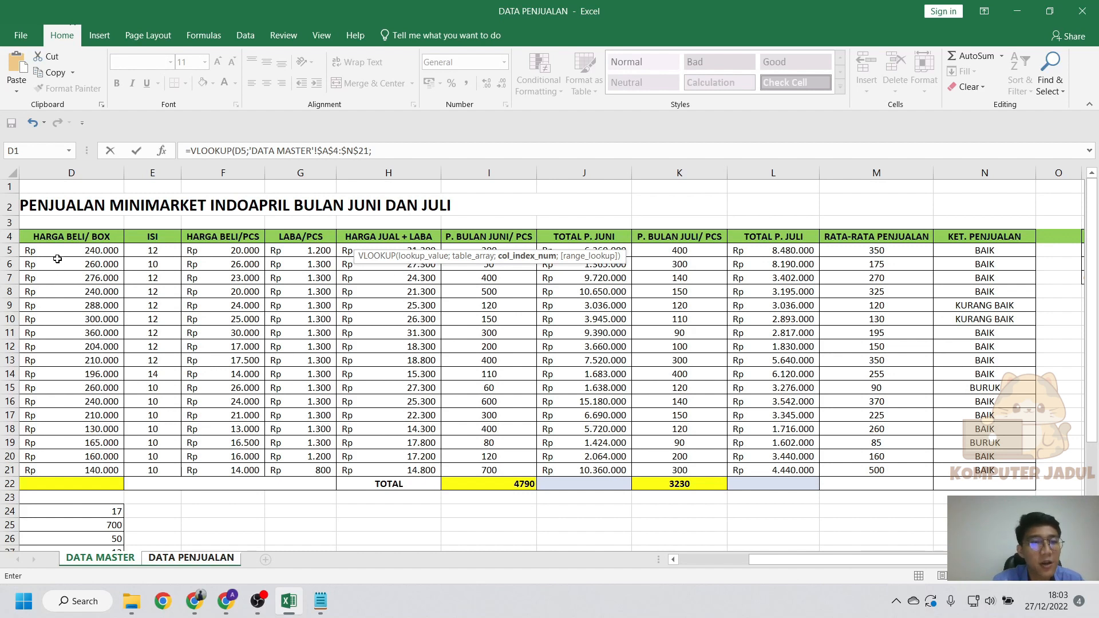
pyautogui.moveTo(793, 565); pyautogui.dragTo(720, 561)
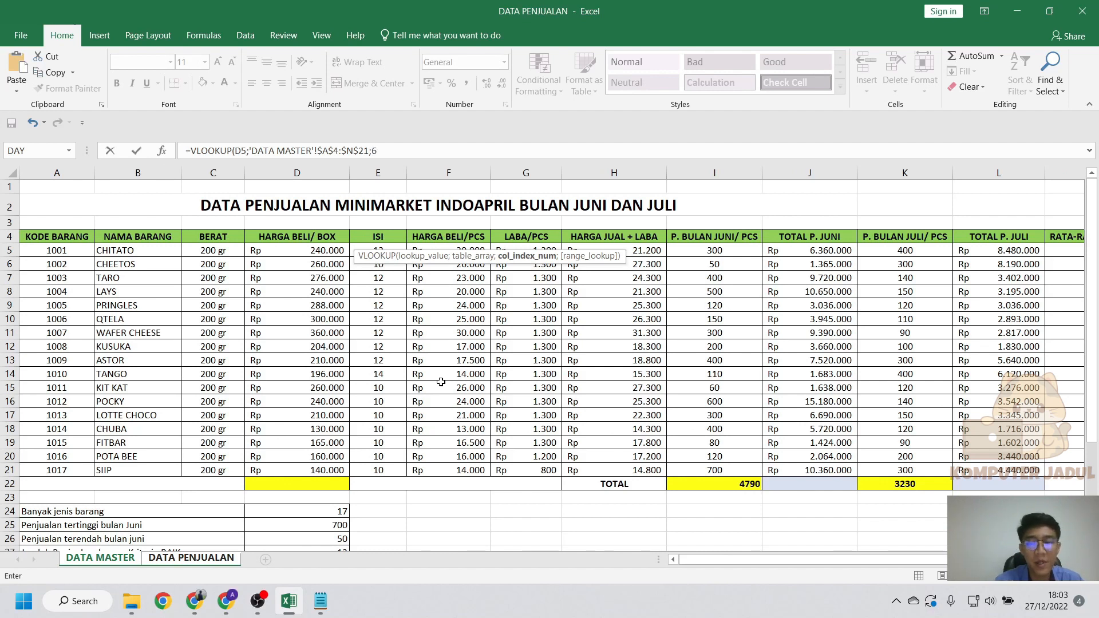
pyautogui.write(';')
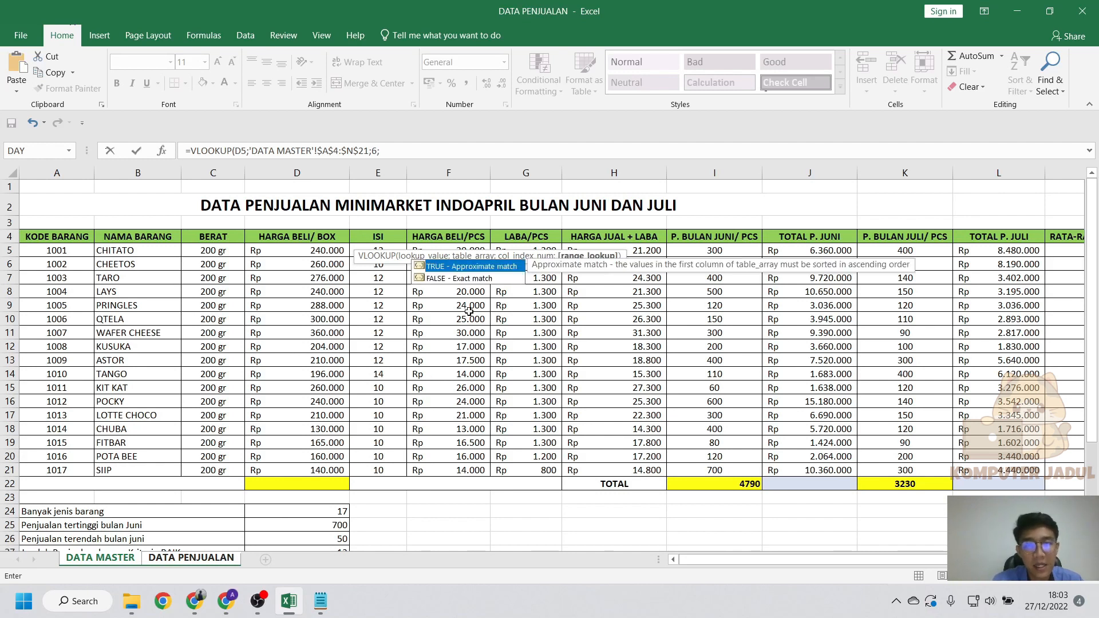
pyautogui.click(479, 283)
pyautogui.doubleClick(479, 279)
pyautogui.press('Return')
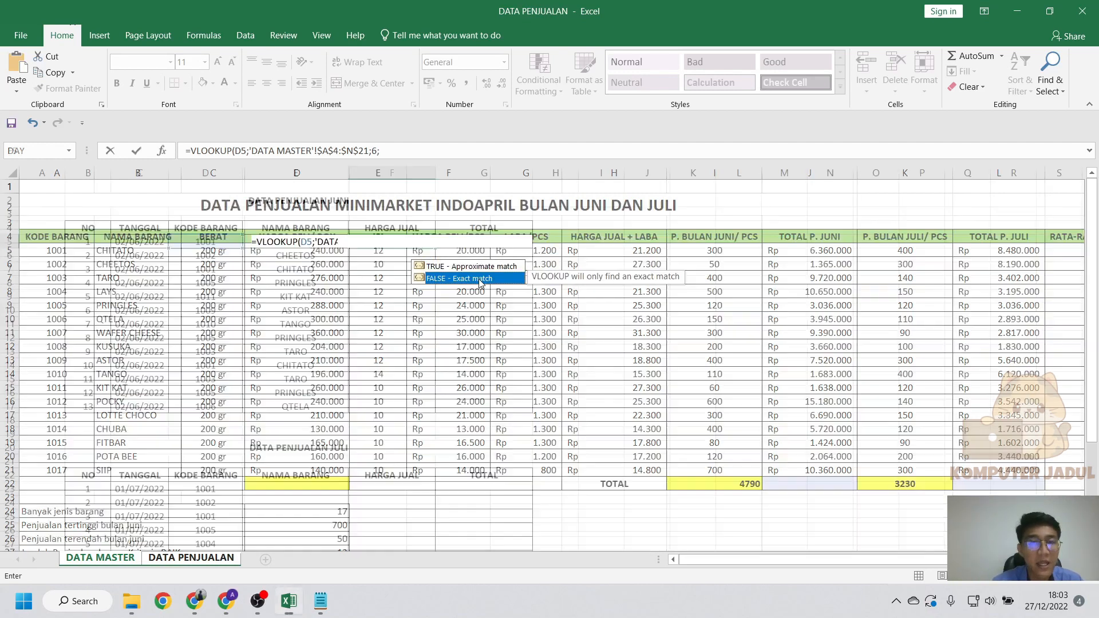
# Fill the HARGA JUAL lookup from F5 down through F17 and format the prices as Rp accounting values without decimals.
pyautogui.click(408, 241)
pyautogui.moveTo(436, 250); pyautogui.dragTo(435, 413)
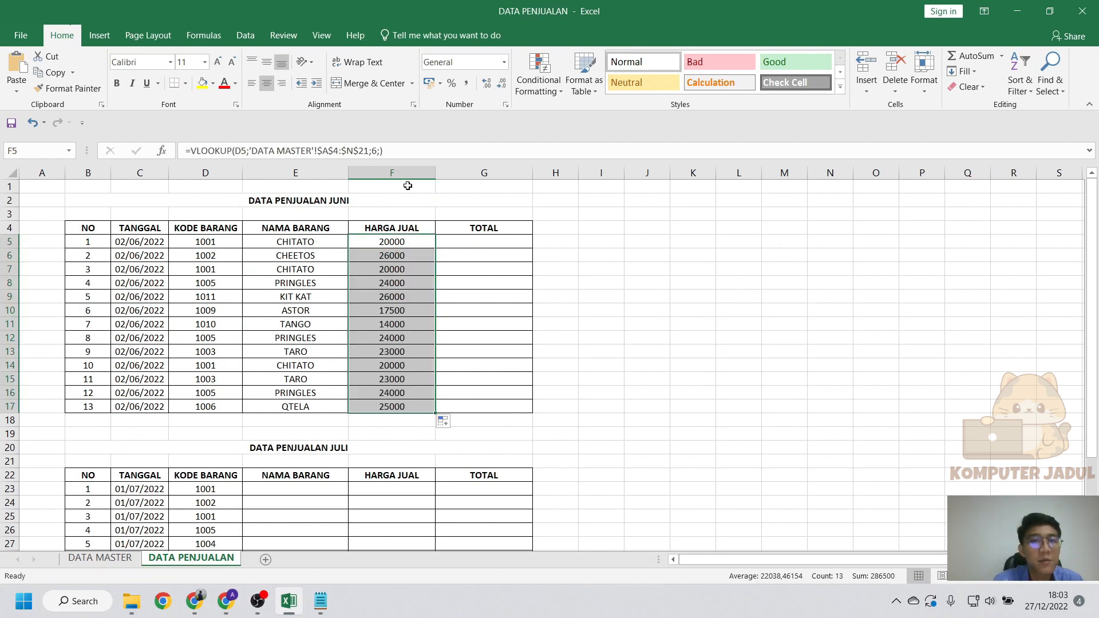
pyautogui.click(439, 83)
pyautogui.click(452, 103)
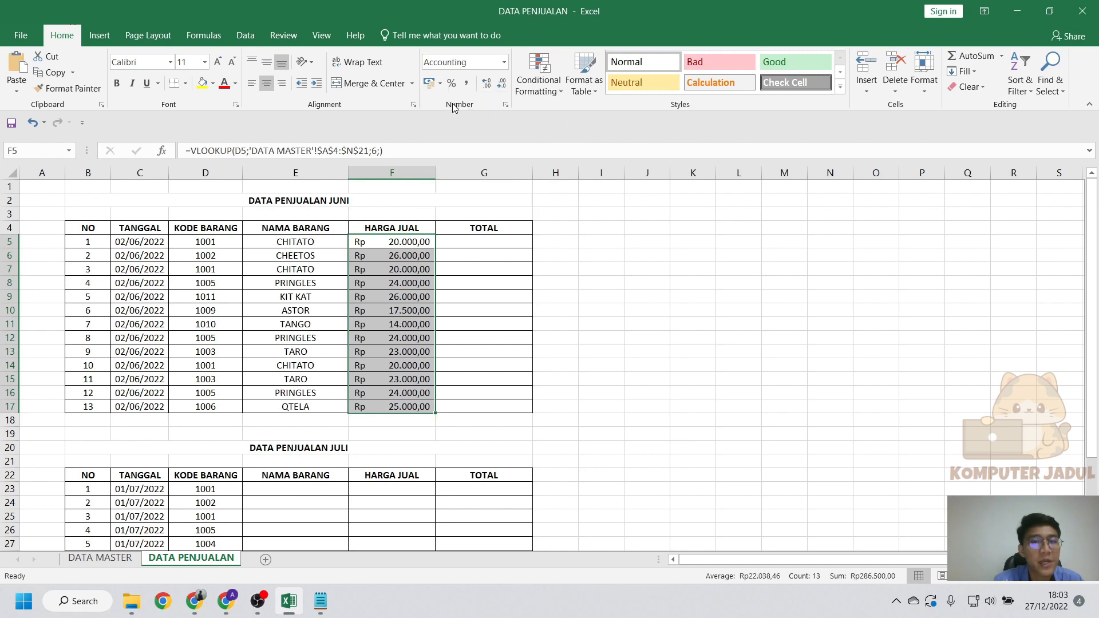
pyautogui.click(486, 84)
pyautogui.click(499, 85)
pyautogui.click(499, 85)
pyautogui.click(500, 85)
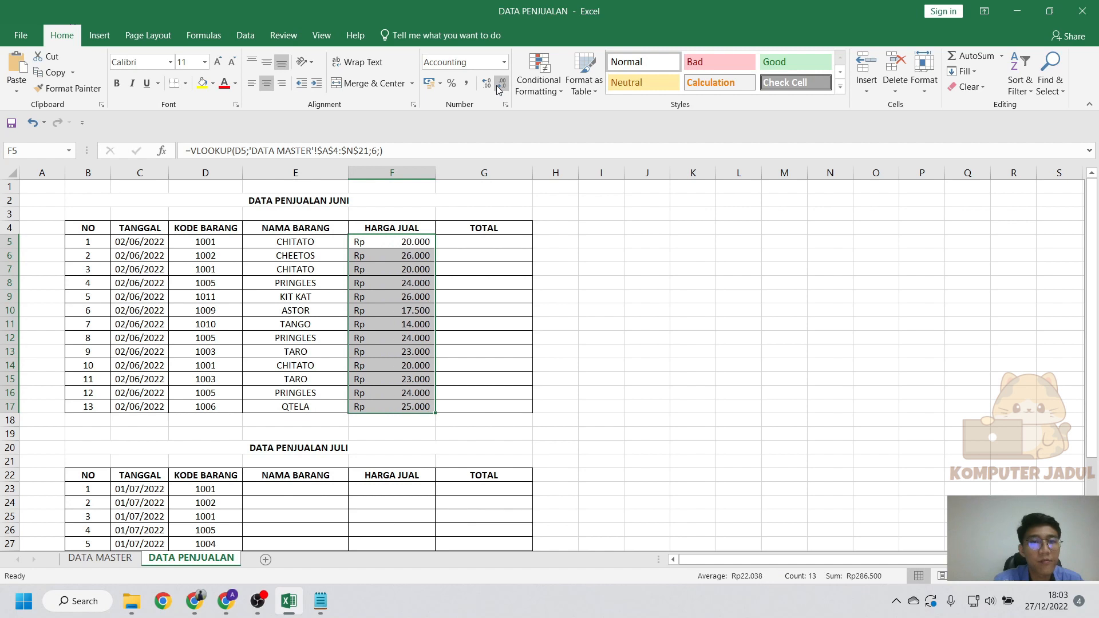
pyautogui.click(475, 280)
pyautogui.click(551, 270)
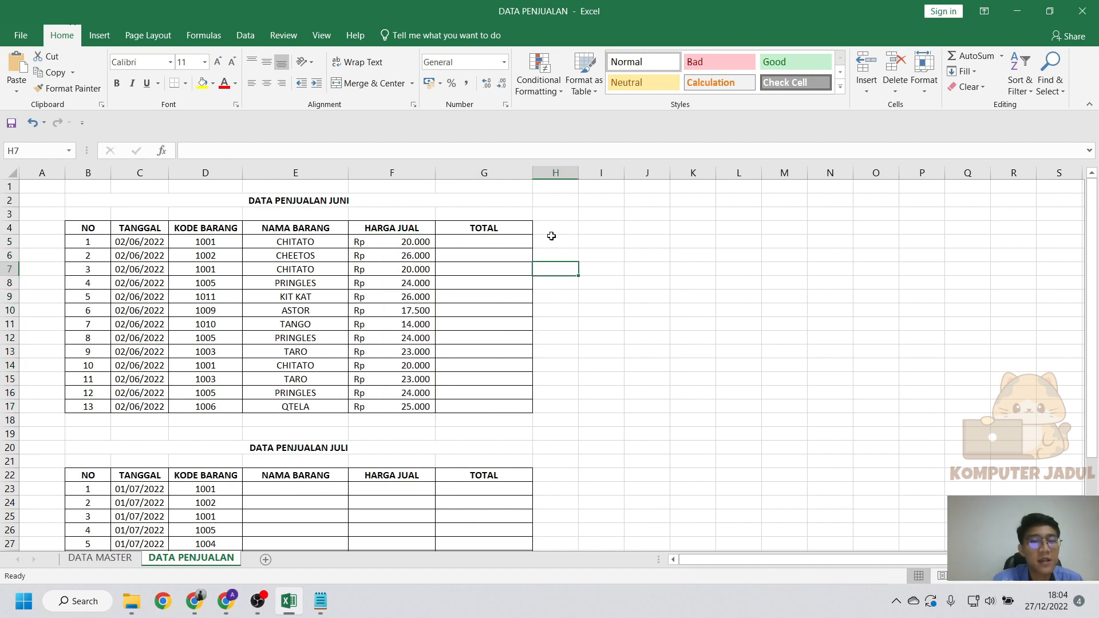
# Examine the horizontal item table in rows 35 to 37 of DATA MASTER as the lookup source for July's NAMA BARANG column.
pyautogui.scroll(-4, 475, 470)
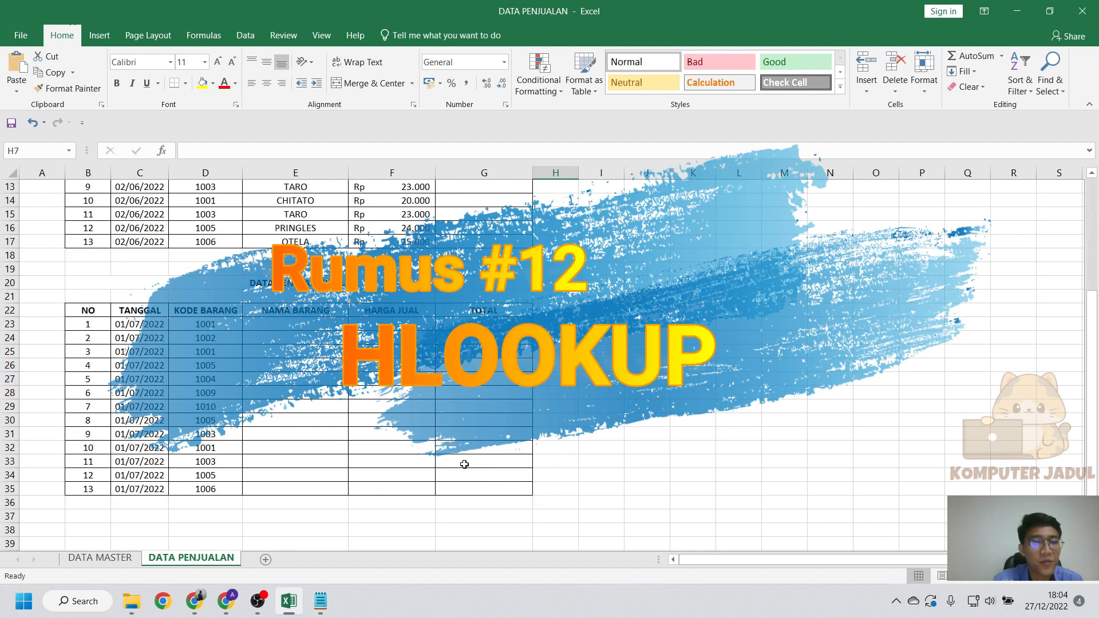
pyautogui.click(308, 325)
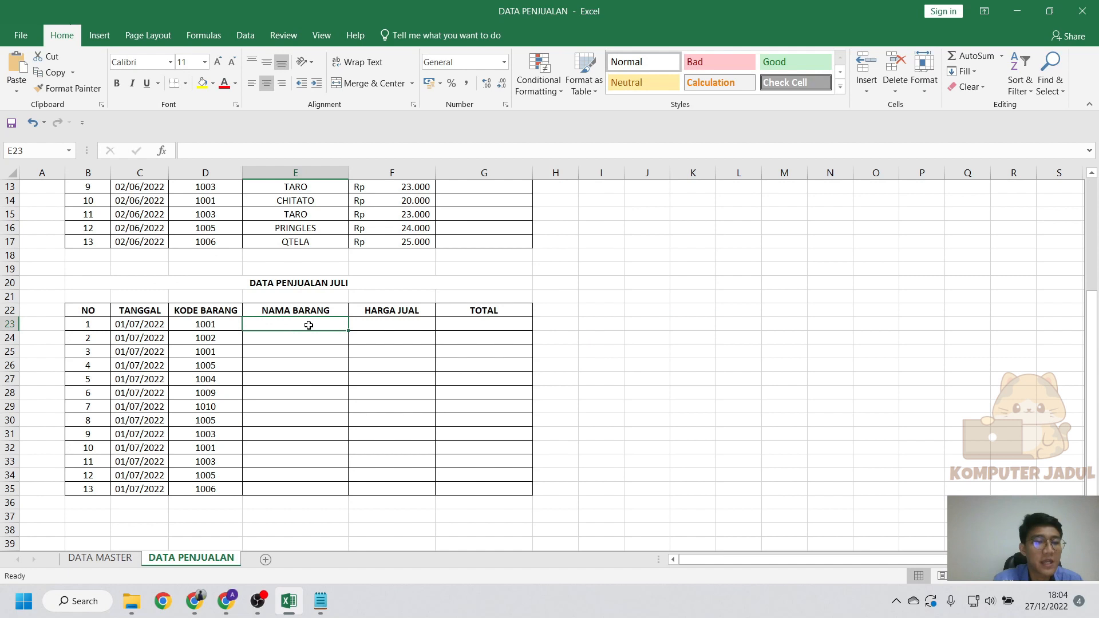
pyautogui.click(123, 557)
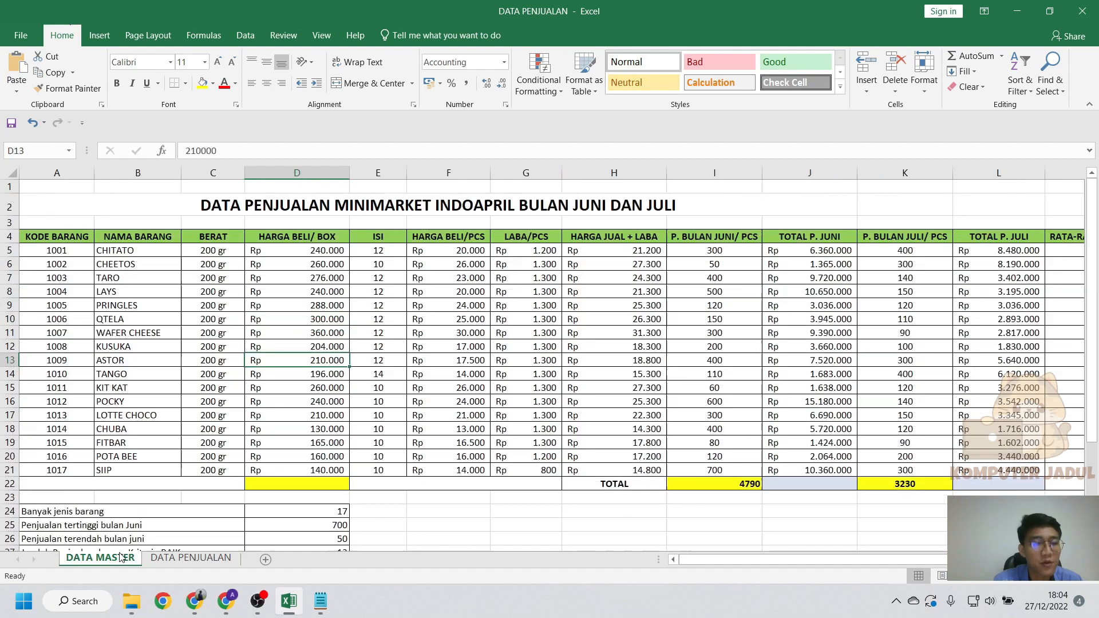
pyautogui.scroll(-6, 221, 425)
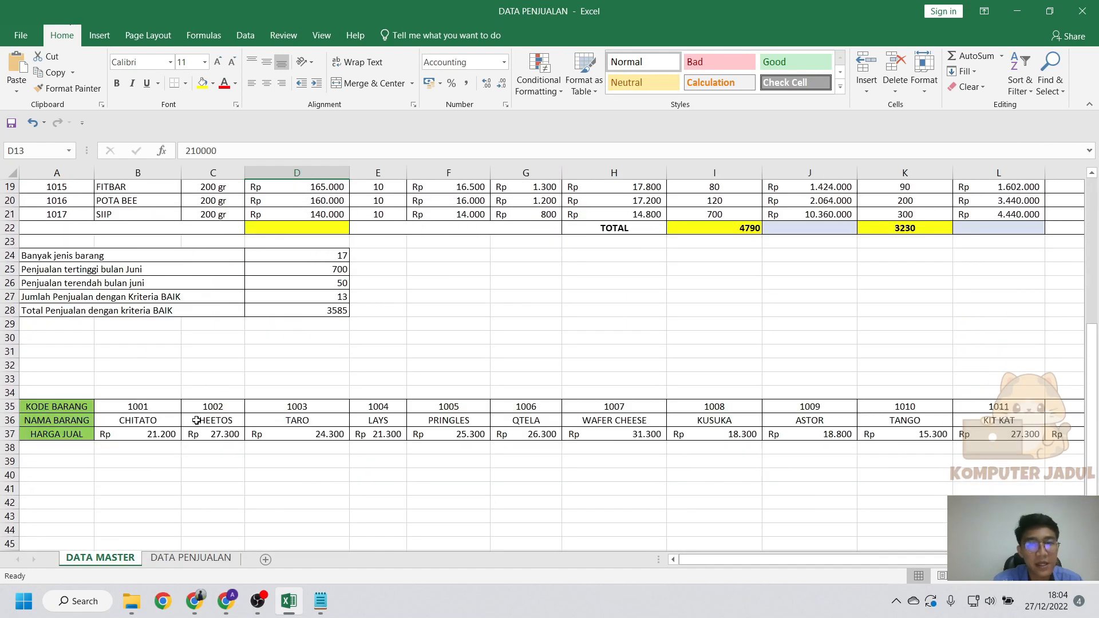
pyautogui.scroll(-2, 221, 426)
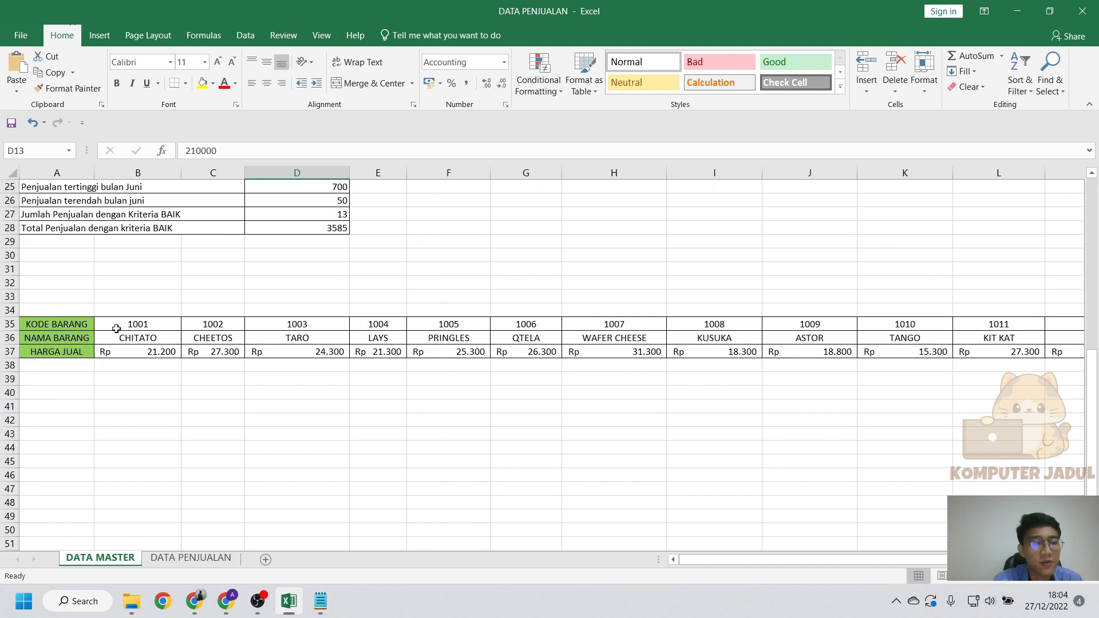
pyautogui.click(208, 563)
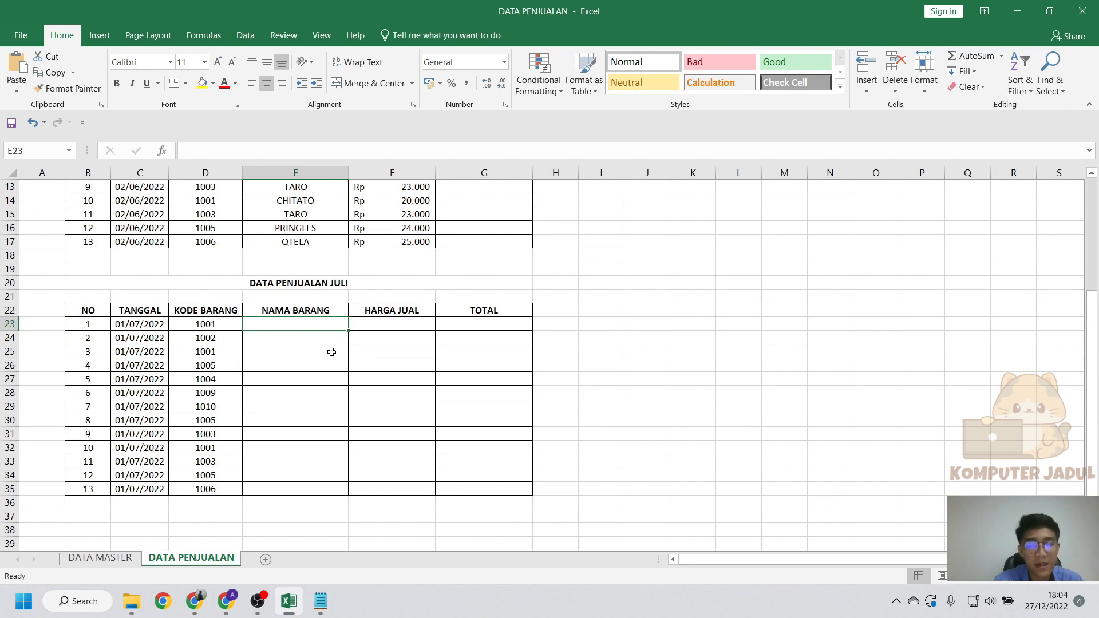
# Look up the July item names in E23 with =HLOOKUP(D23;'DATA MASTER'!$A$35:$N$37;2;) and fill the formula down through E35.
pyautogui.write('=hlookup(')
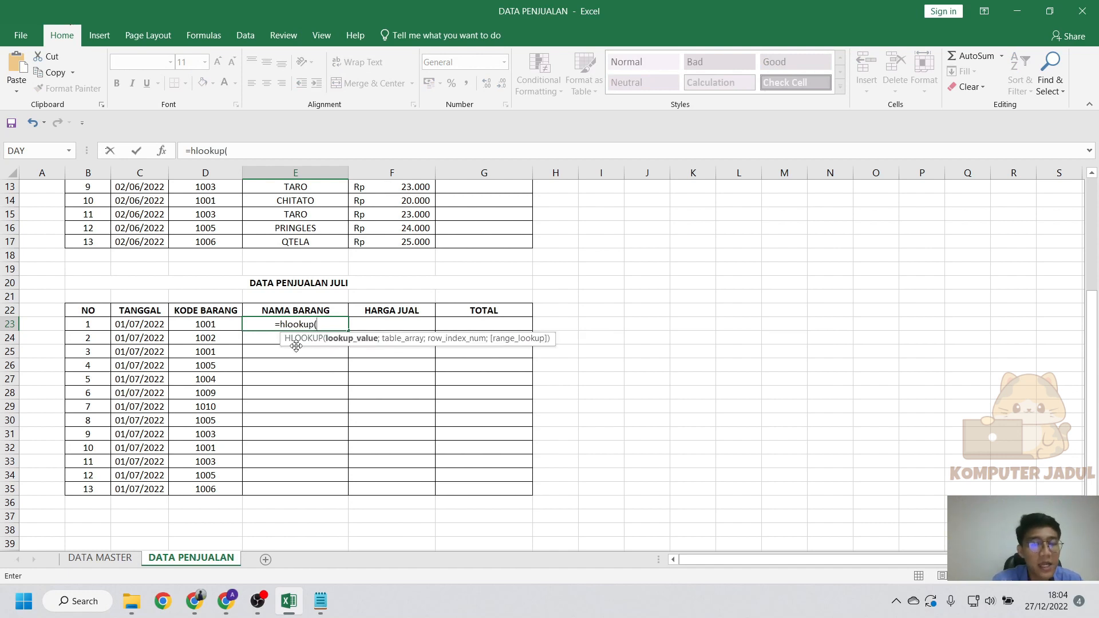
pyautogui.click(221, 325)
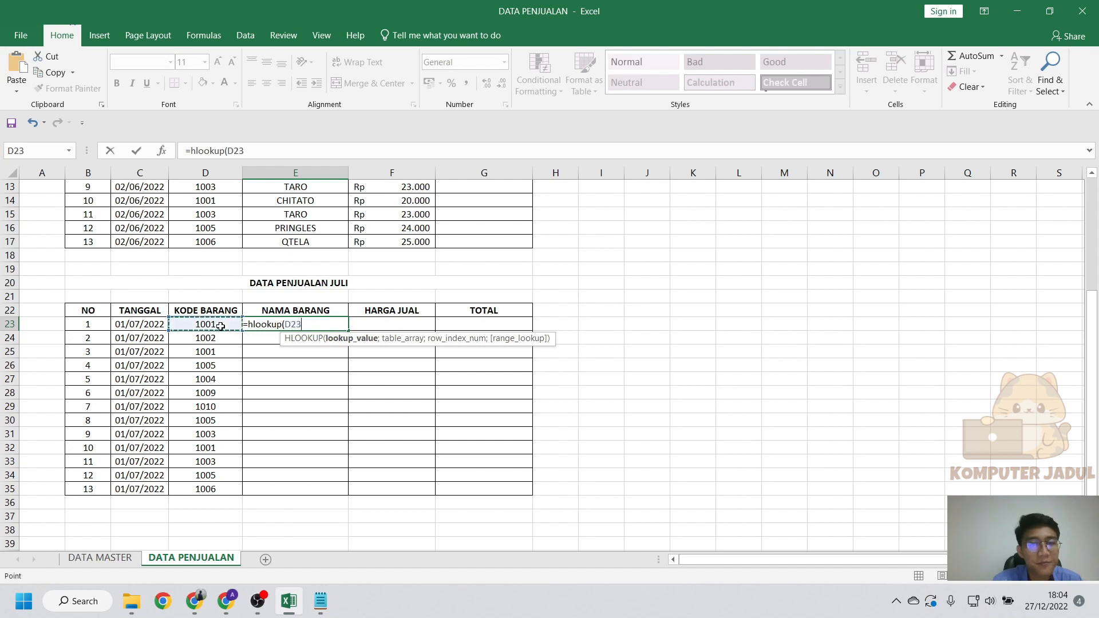
pyautogui.write(';')
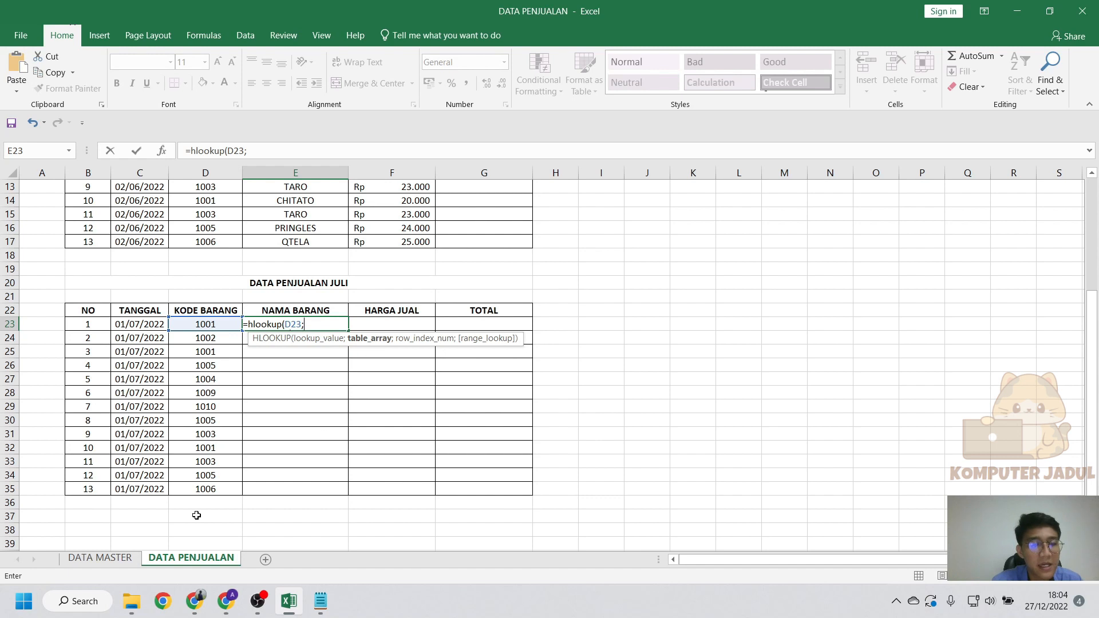
pyautogui.click(101, 557)
pyautogui.moveTo(61, 325); pyautogui.dragTo(992, 354)
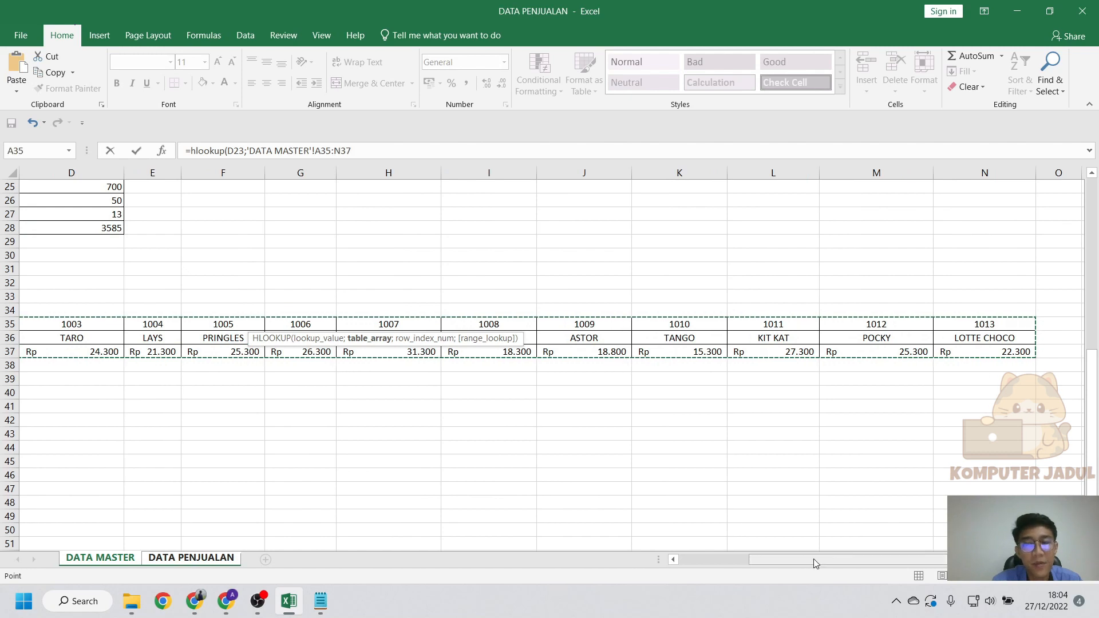
pyautogui.moveTo(773, 560); pyautogui.dragTo(701, 559)
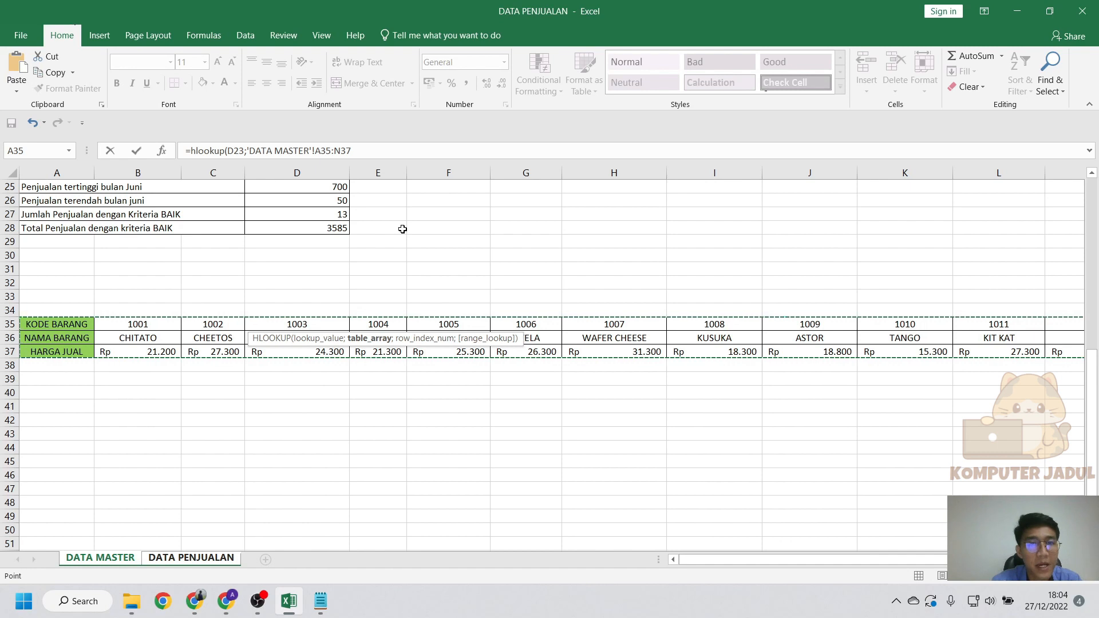
pyautogui.press('F4')
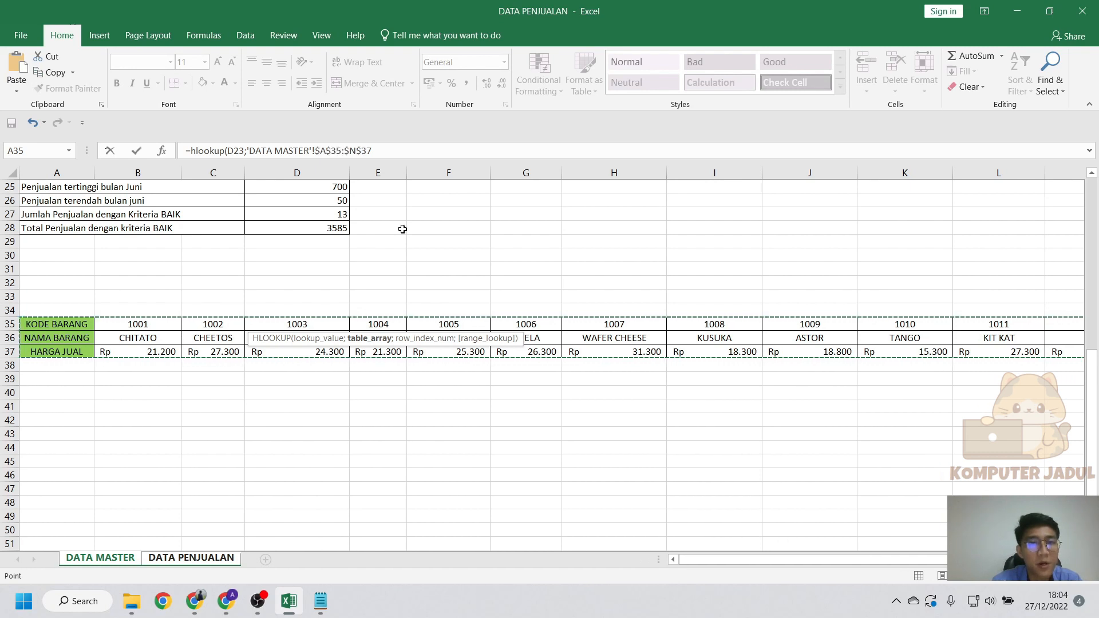
pyautogui.write(';2')
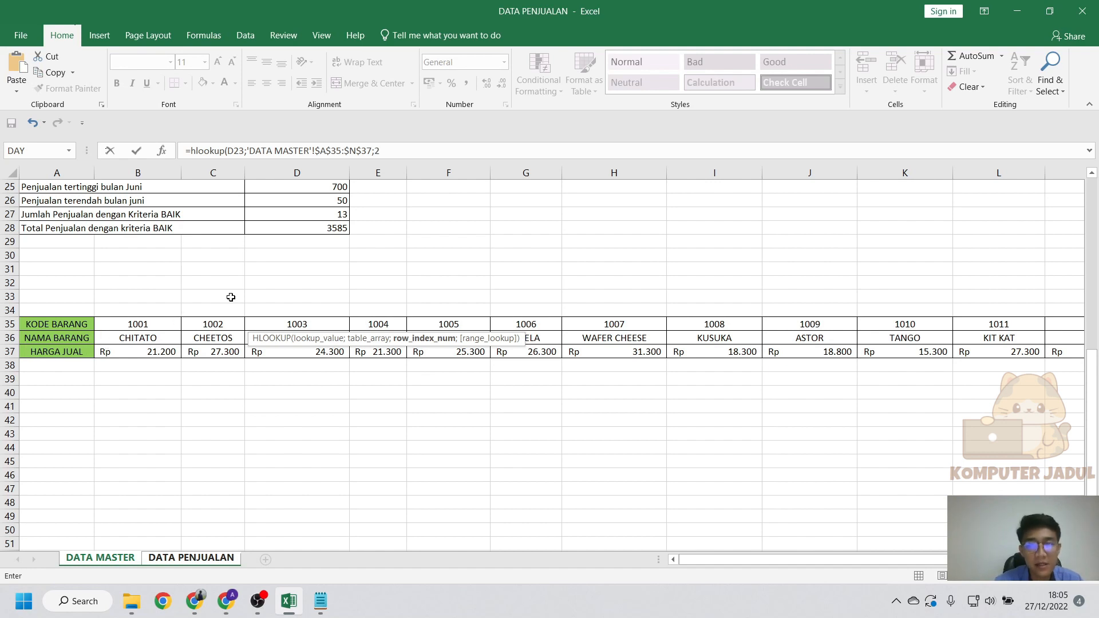
pyautogui.write(';')
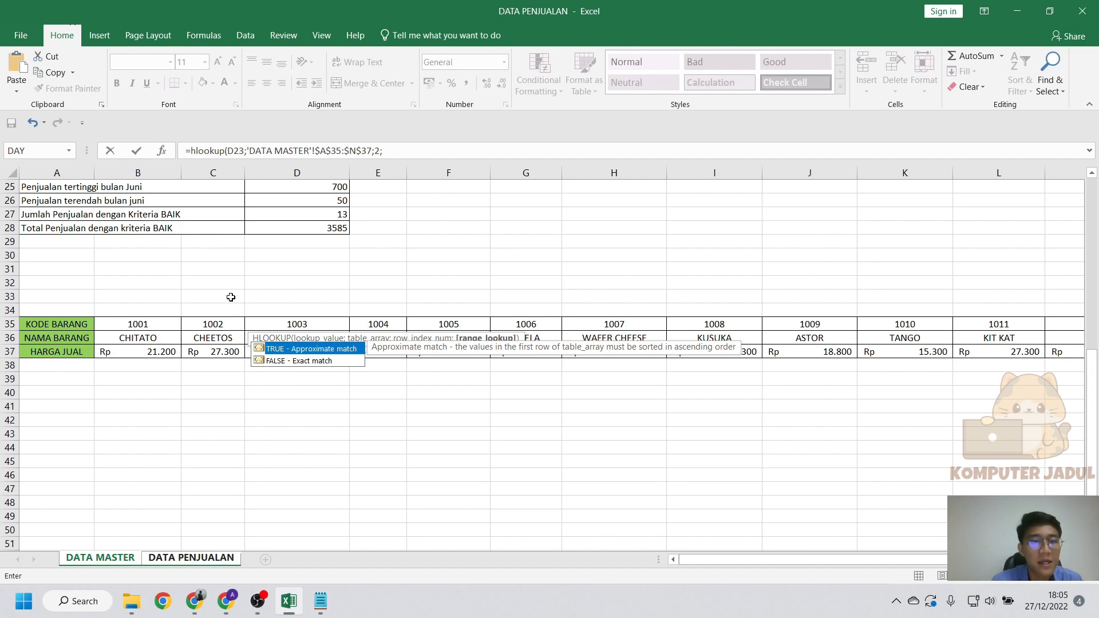
pyautogui.click(290, 361)
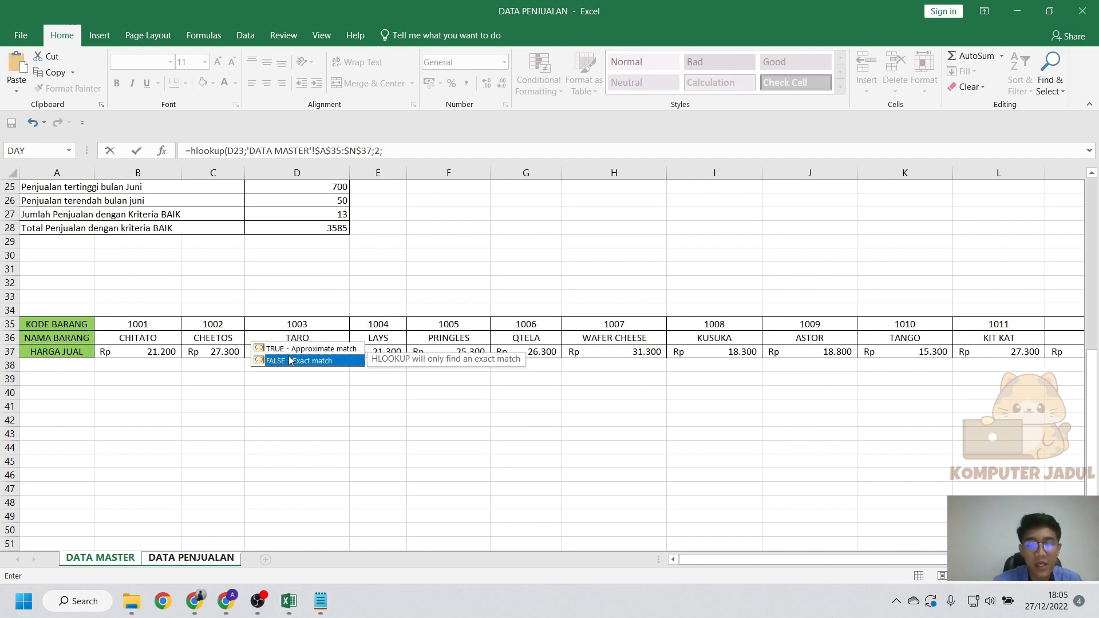
pyautogui.press('Return')
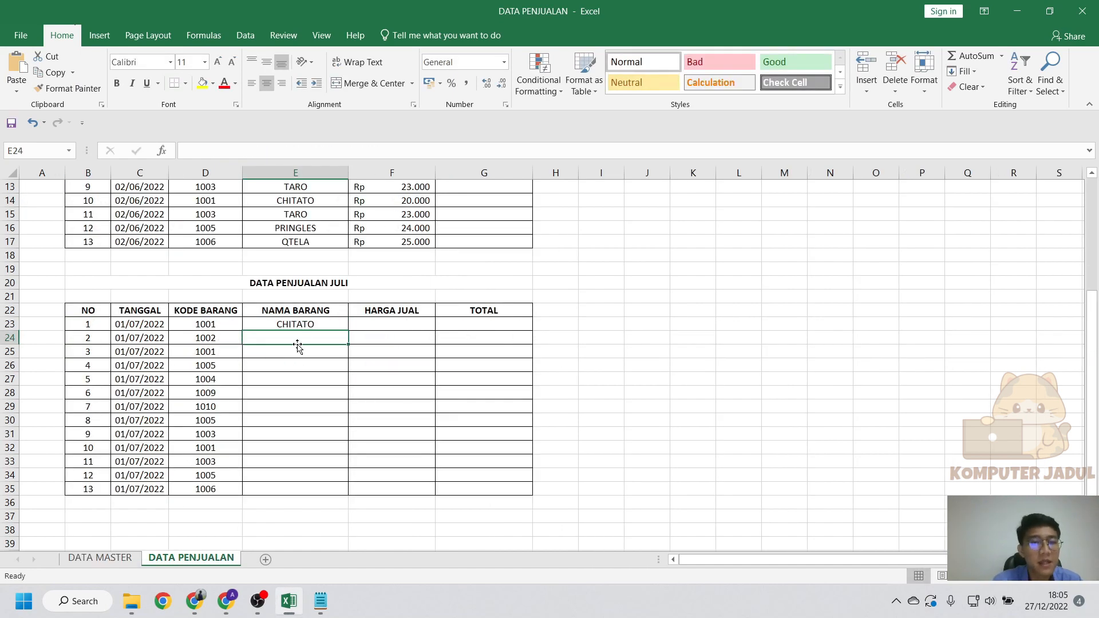
pyautogui.click(323, 323)
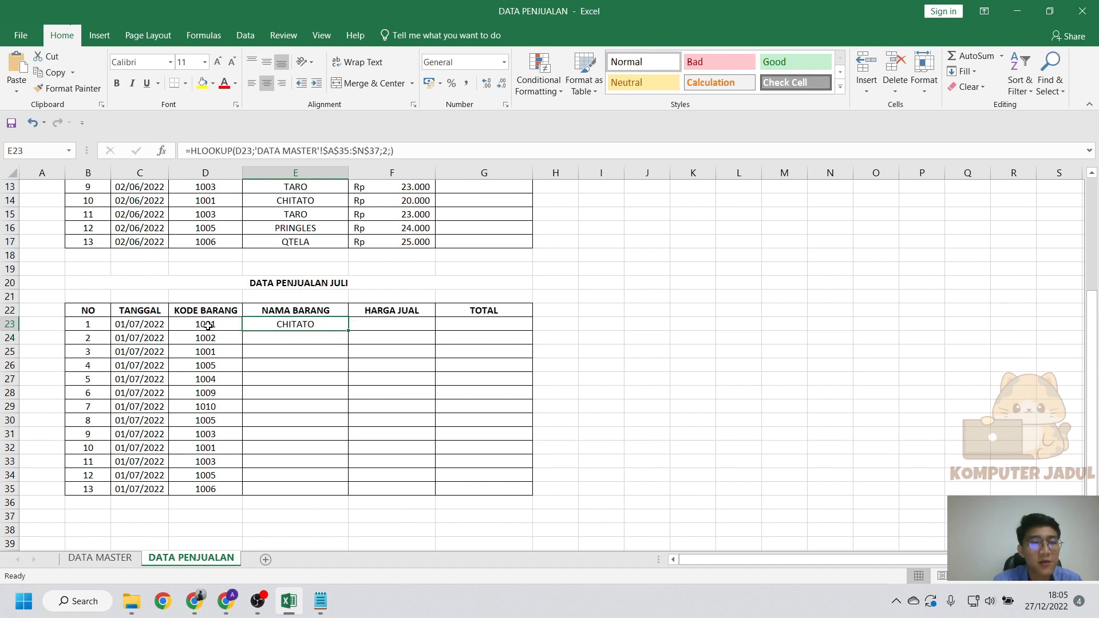
pyautogui.moveTo(348, 331); pyautogui.dragTo(350, 491)
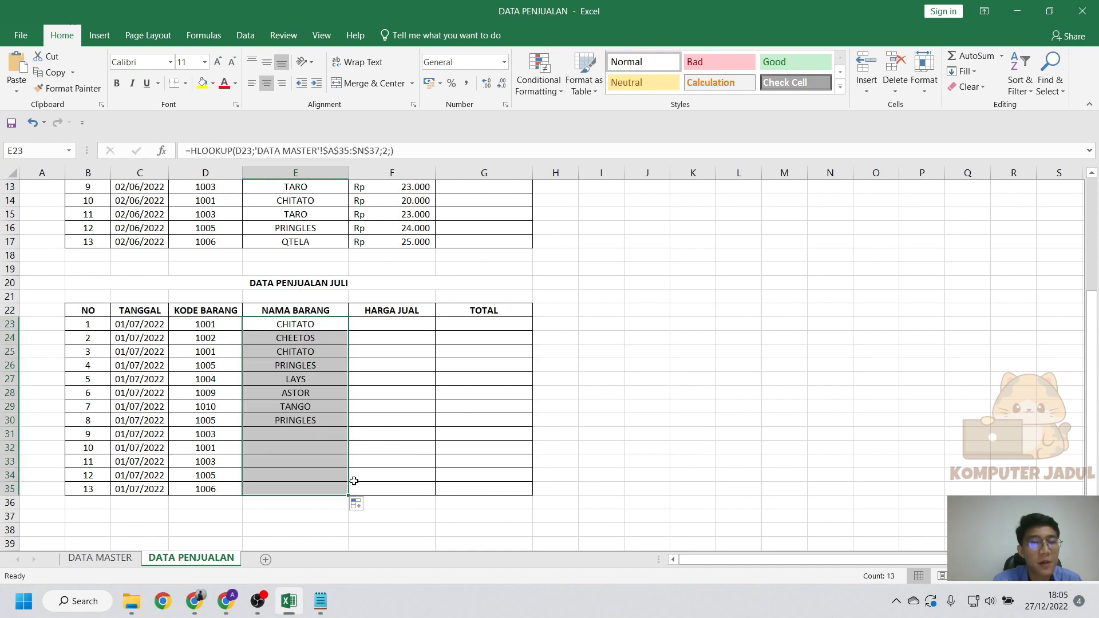
# Look up the first July item's price in F23 with =HLOOKUP(D23;'DATA MASTER'!$A$35:$N$37;3;).
pyautogui.click(392, 327)
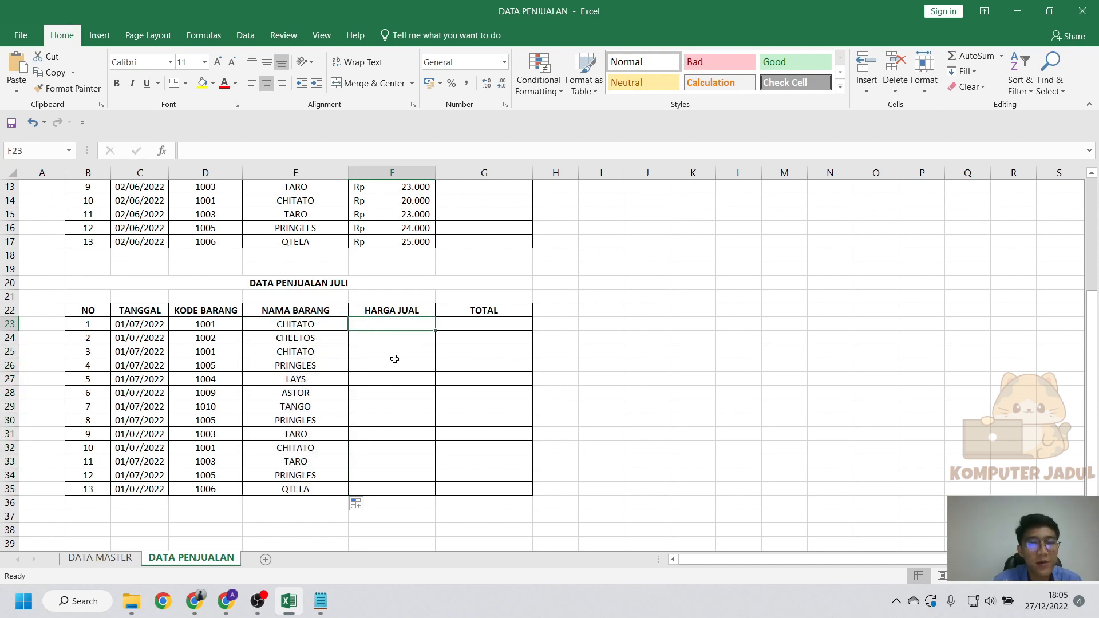
pyautogui.write('=hlook')
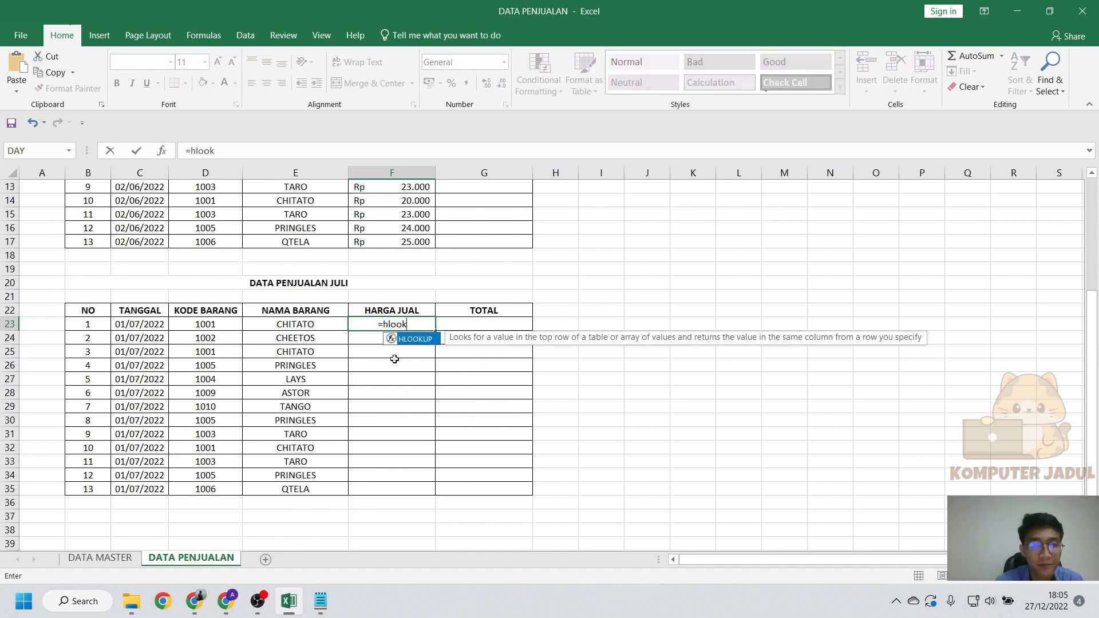
pyautogui.doubleClick(410, 339)
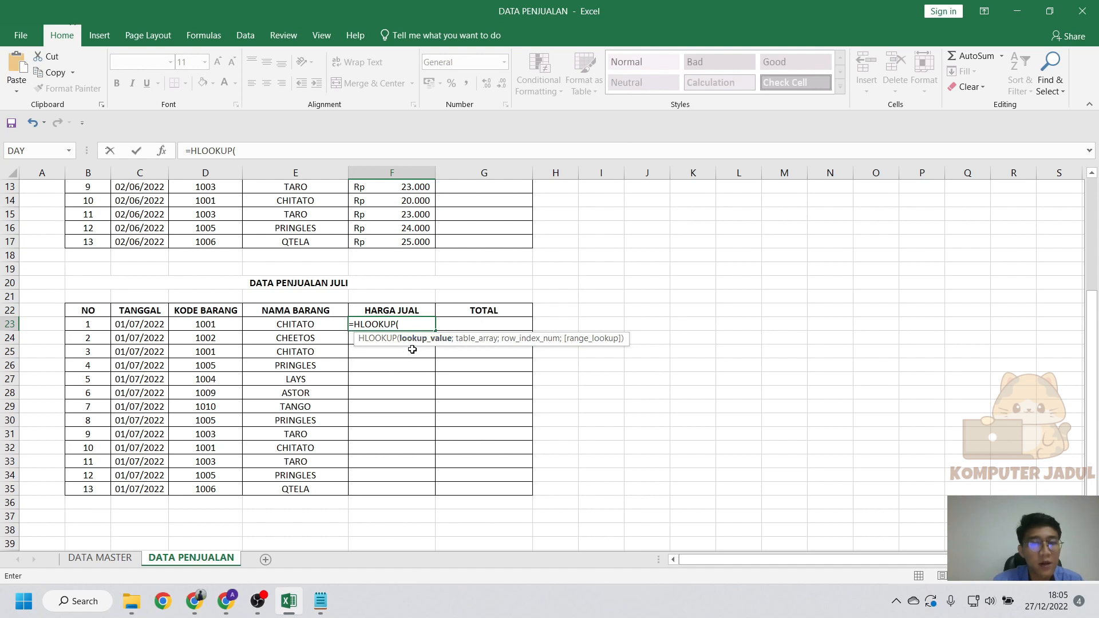
pyautogui.click(228, 328)
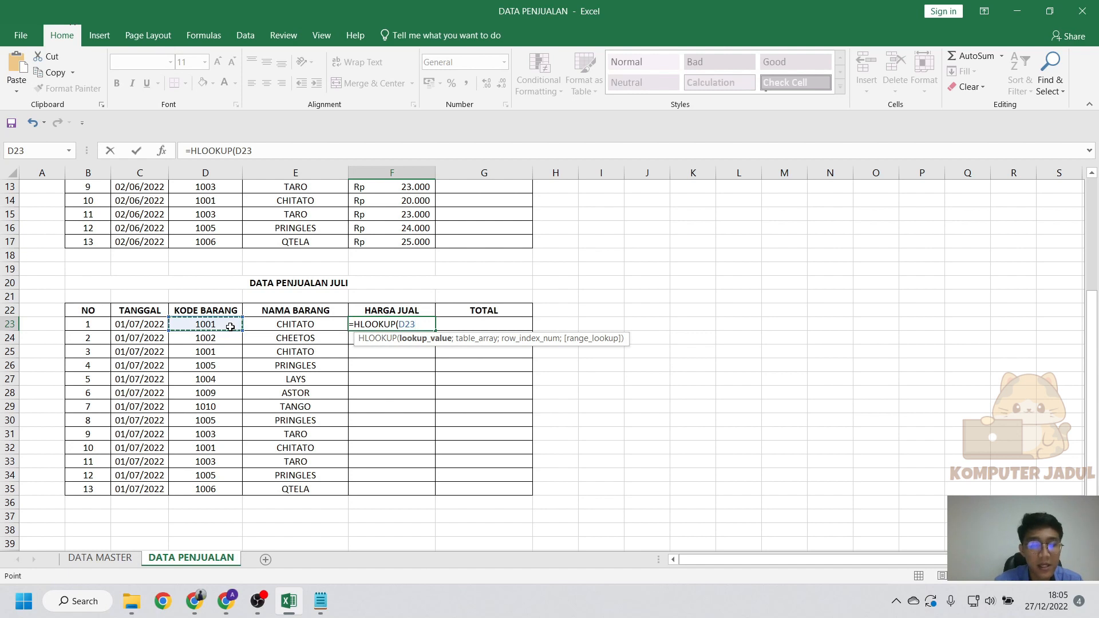
pyautogui.write(';')
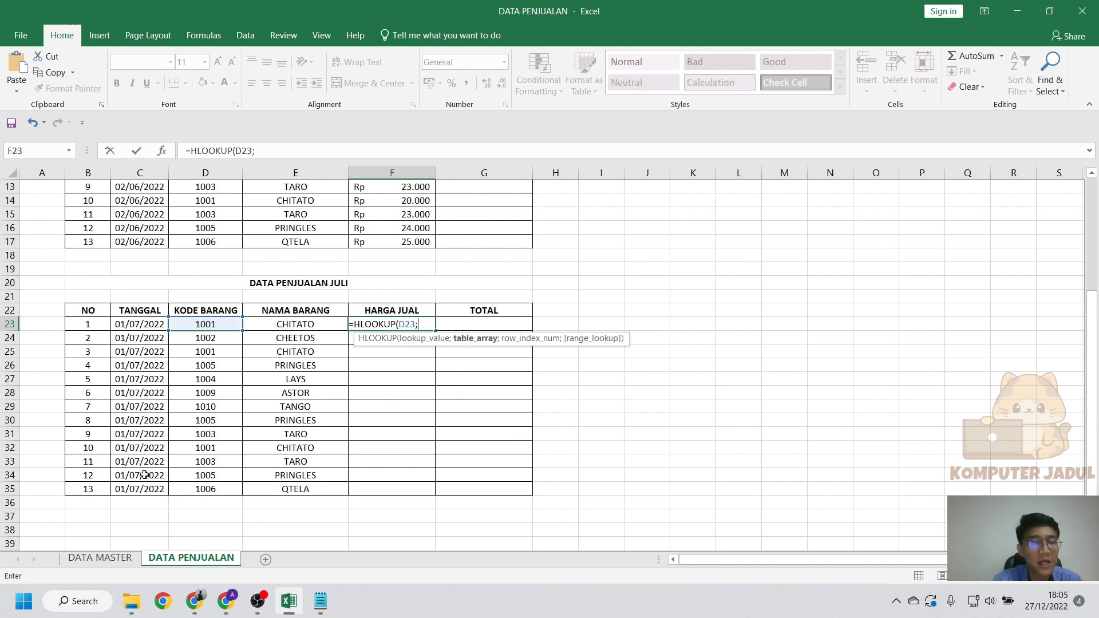
pyautogui.click(108, 559)
pyautogui.moveTo(57, 325); pyautogui.dragTo(1027, 353)
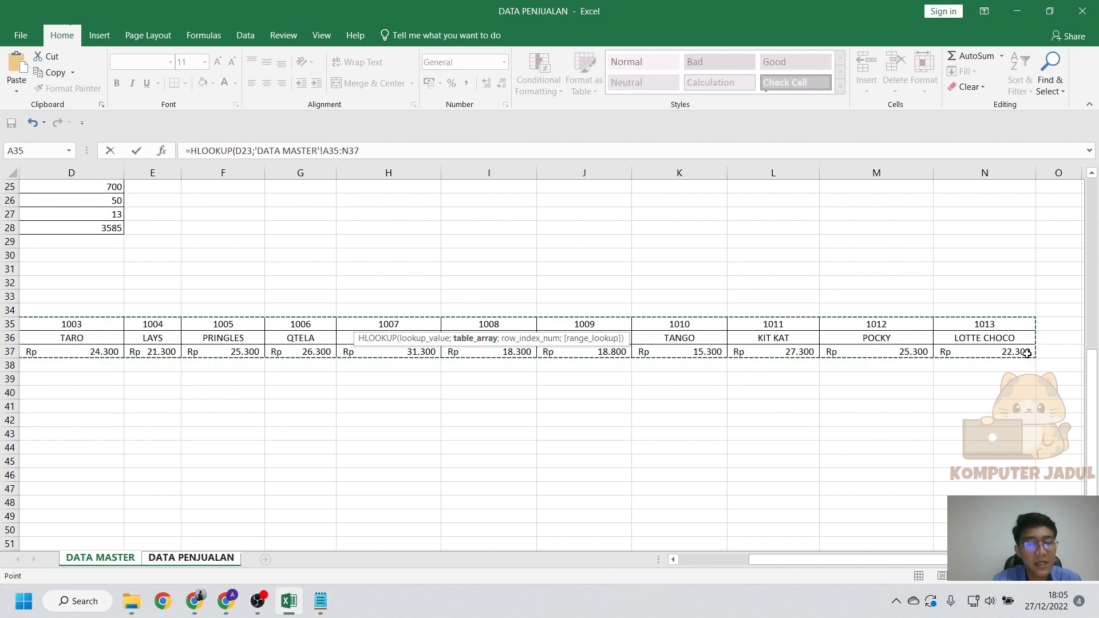
pyautogui.press('F4')
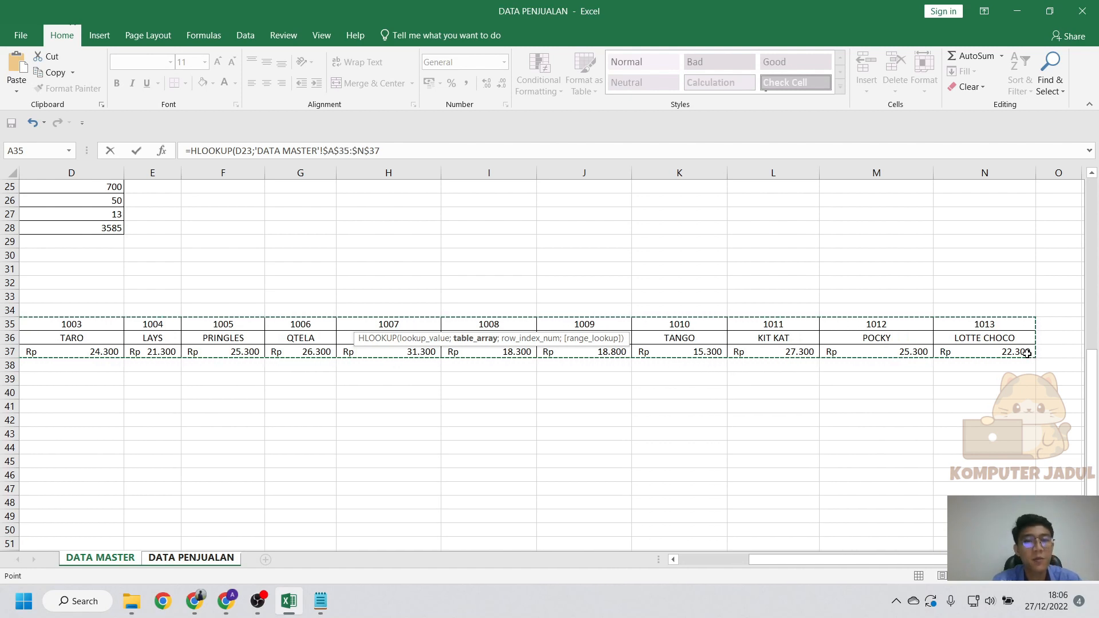
pyautogui.write(';')
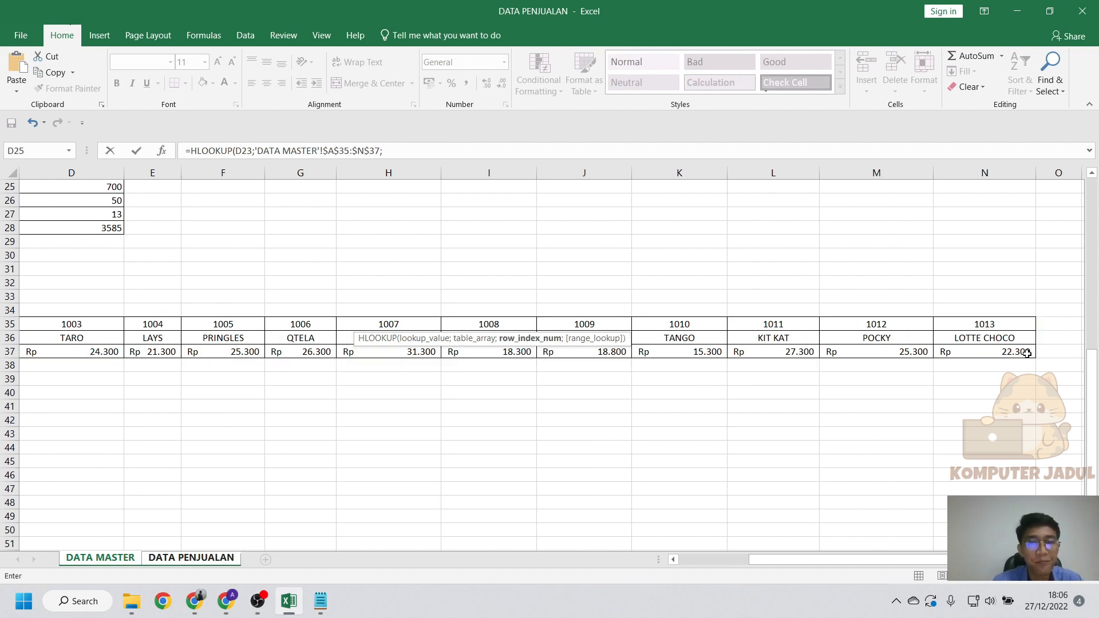
pyautogui.moveTo(776, 560); pyautogui.dragTo(687, 569)
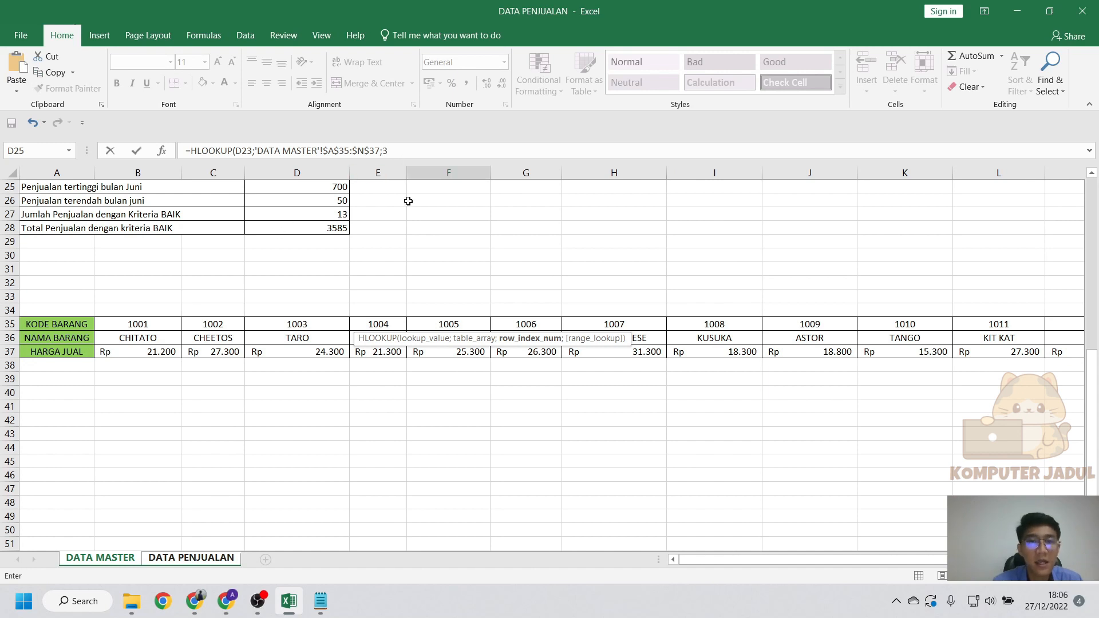
pyautogui.write(';')
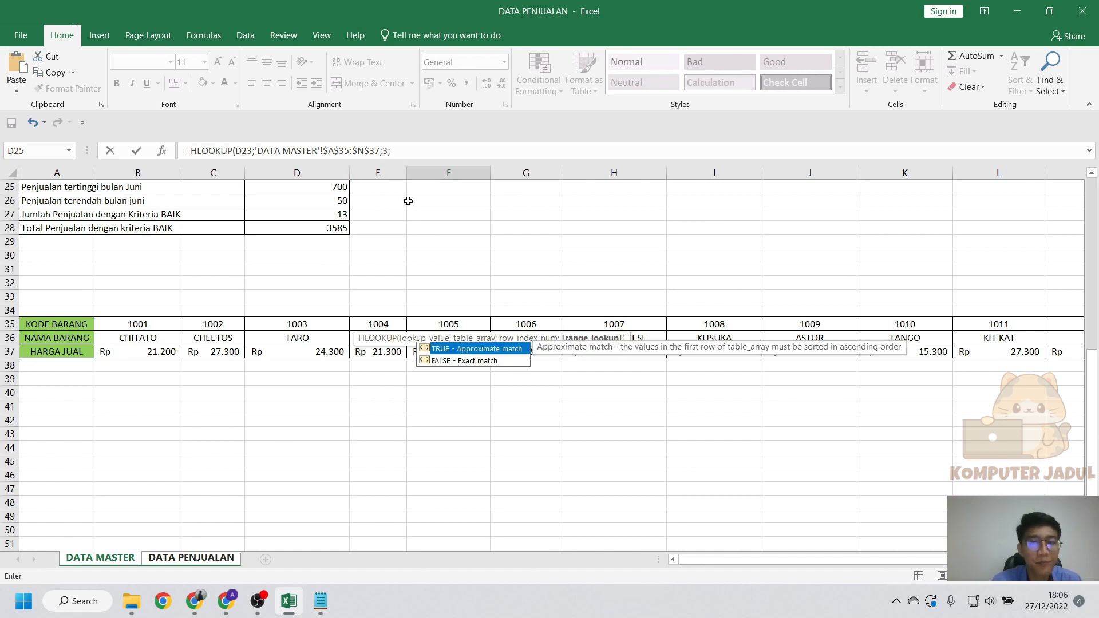
pyautogui.click(478, 361)
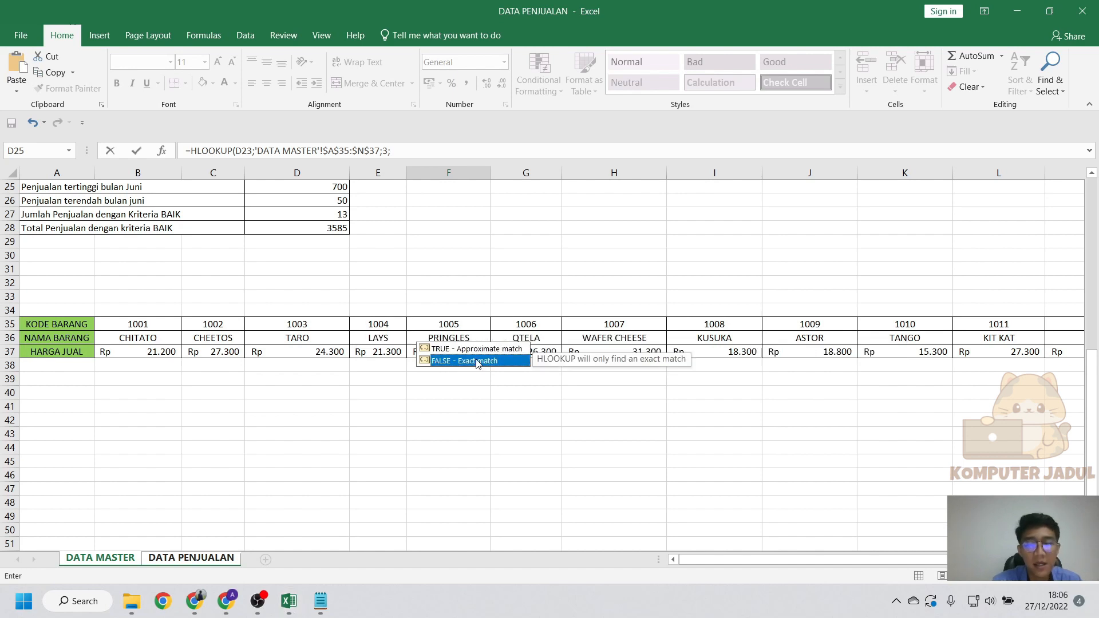
pyautogui.press('Return')
# Fill the July HARGA JUAL lookup from F23 down through F35 and format the prices as Rp accounting values without decimals.
pyautogui.click(417, 323)
pyautogui.moveTo(437, 332); pyautogui.dragTo(434, 496)
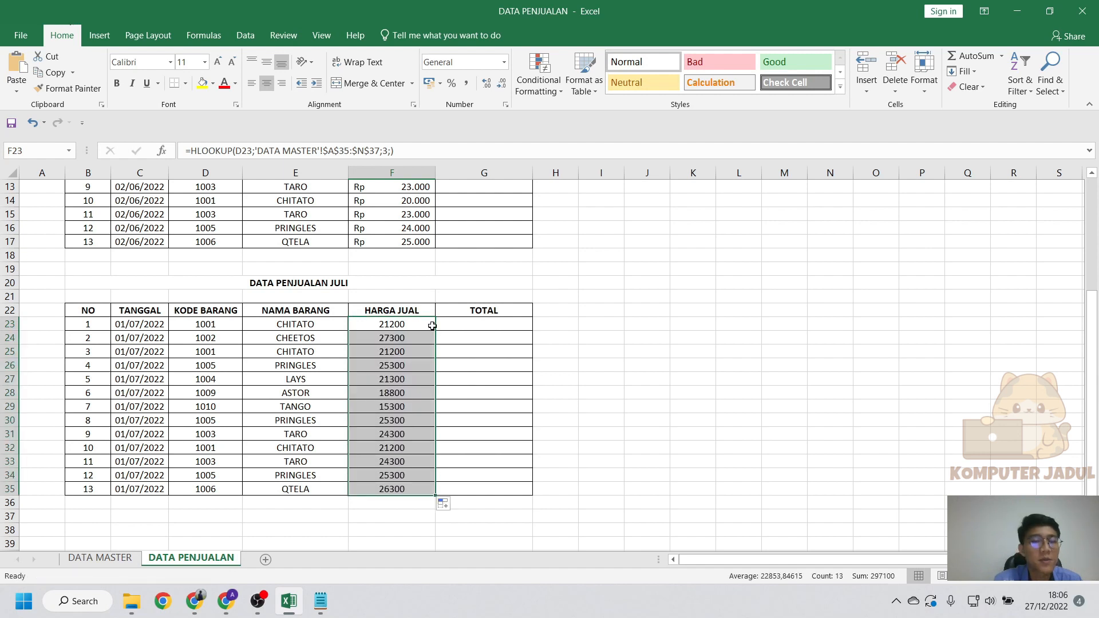
pyautogui.click(439, 83)
pyautogui.click(486, 101)
pyautogui.click(500, 87)
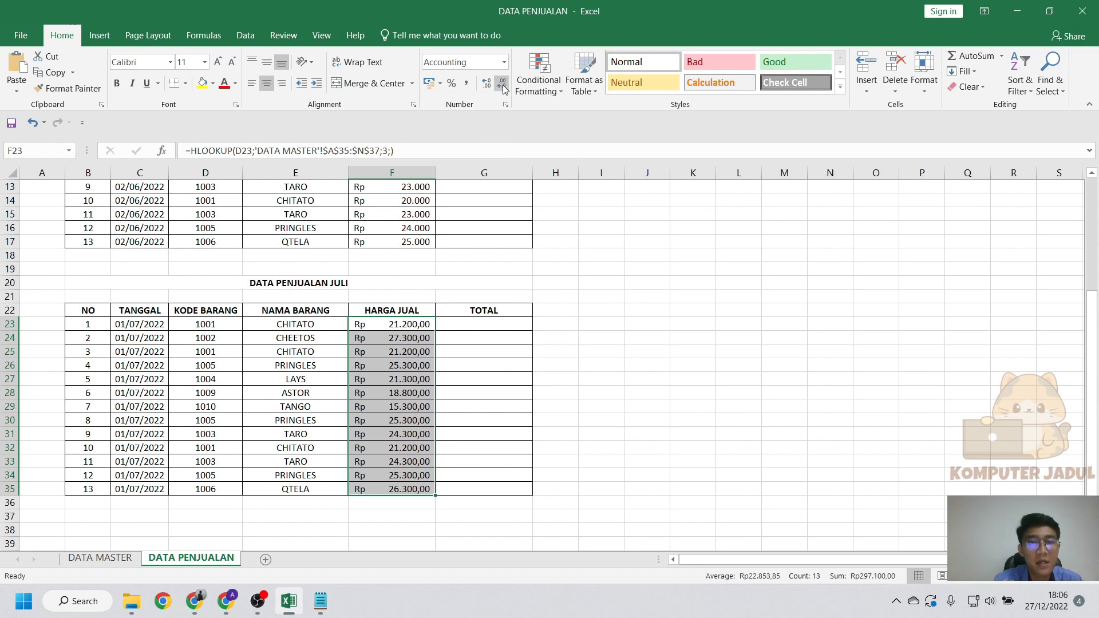
pyautogui.click(499, 87)
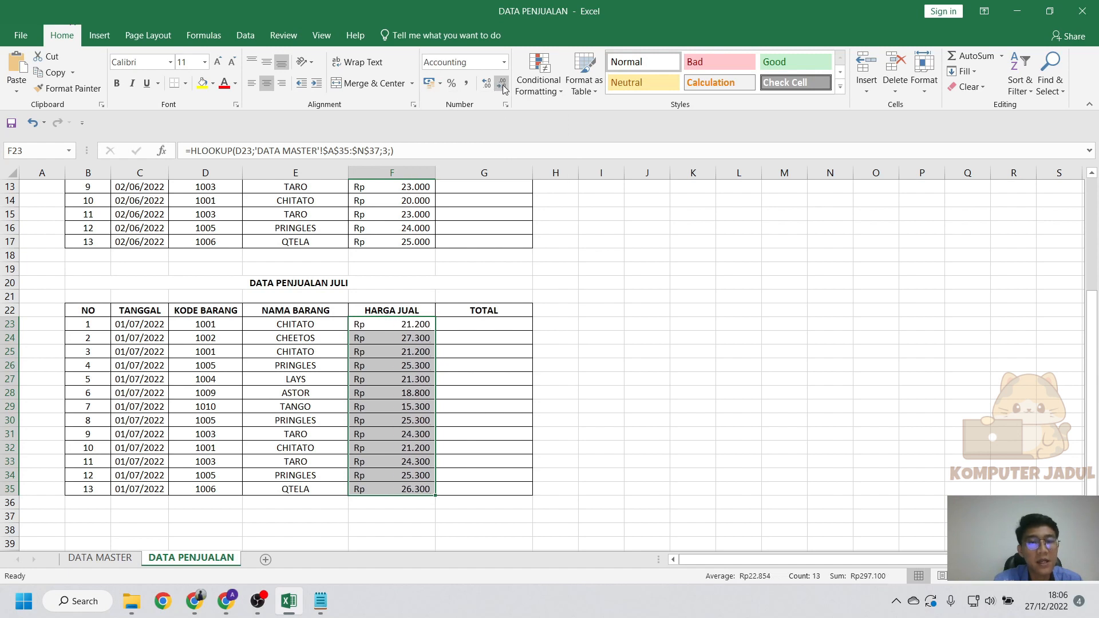
pyautogui.click(491, 326)
pyautogui.click(493, 341)
pyautogui.click(539, 322)
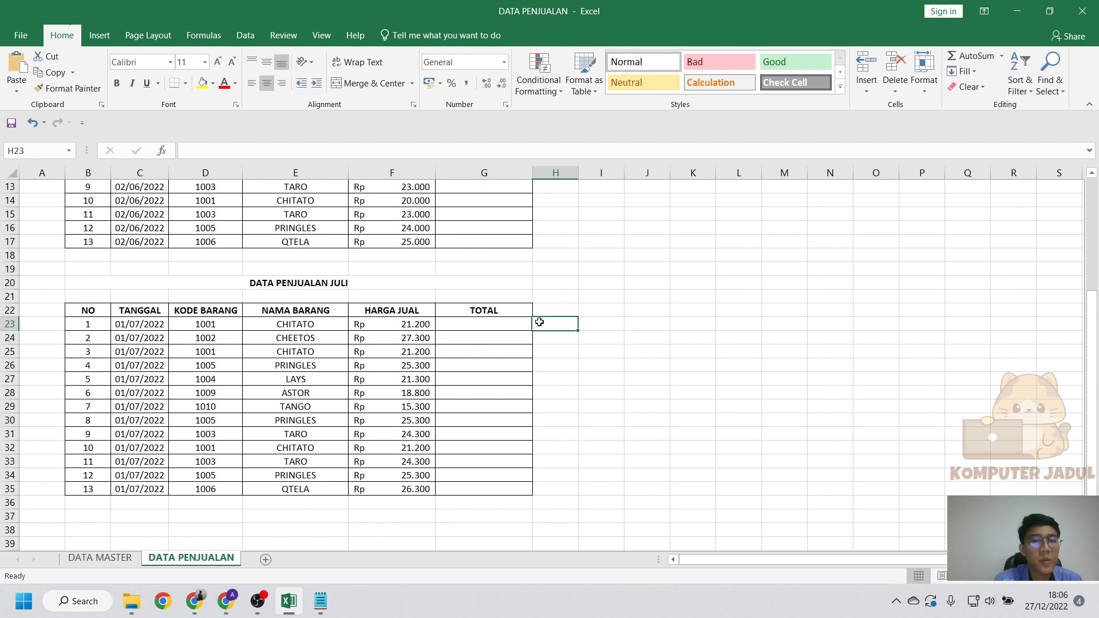
pyautogui.click(459, 295)
pyautogui.scroll(4, 450, 288)
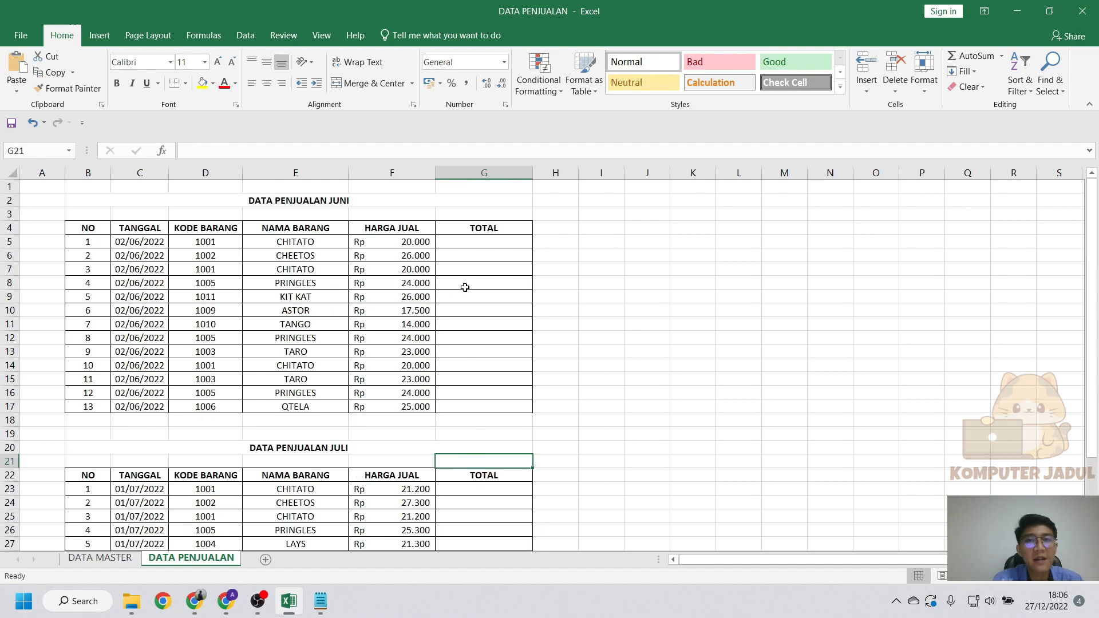